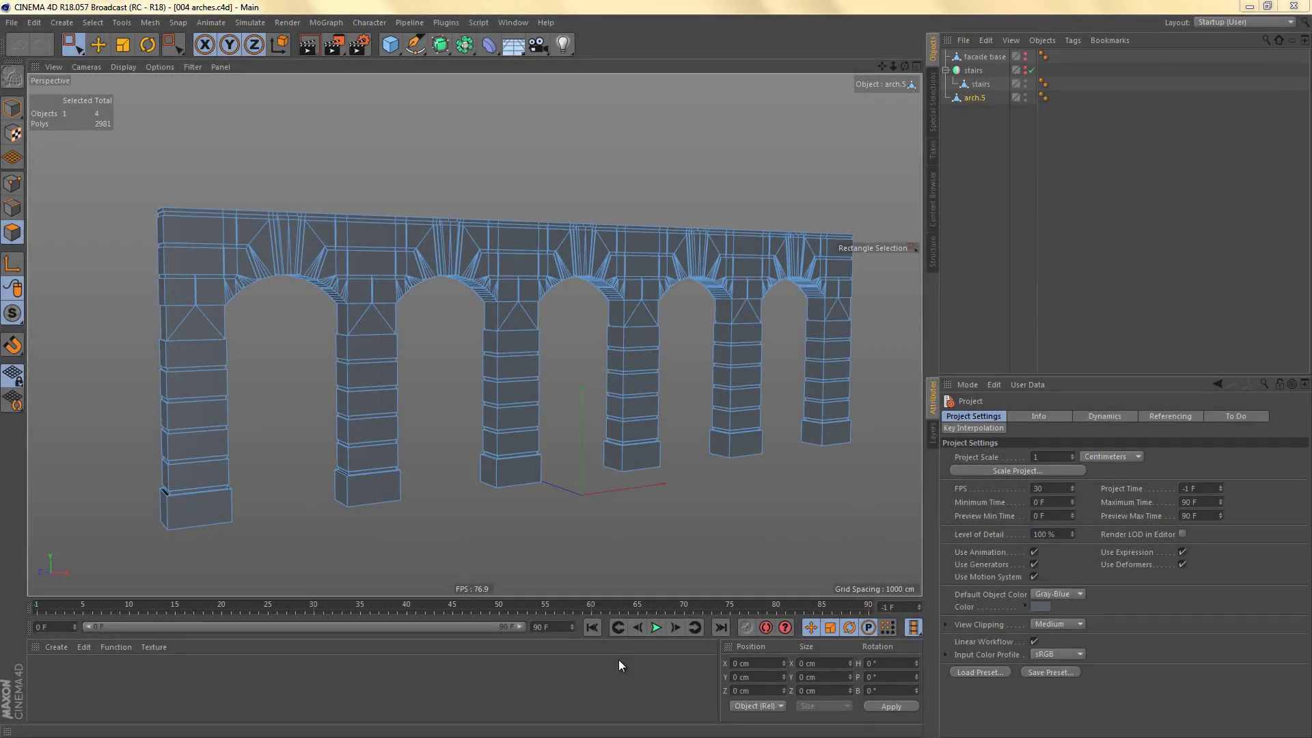
# Step: Maximise the Front viewport and centre the view on a pillar
pyautogui.middleClick(630, 434)
pyautogui.middleClick(661, 485)
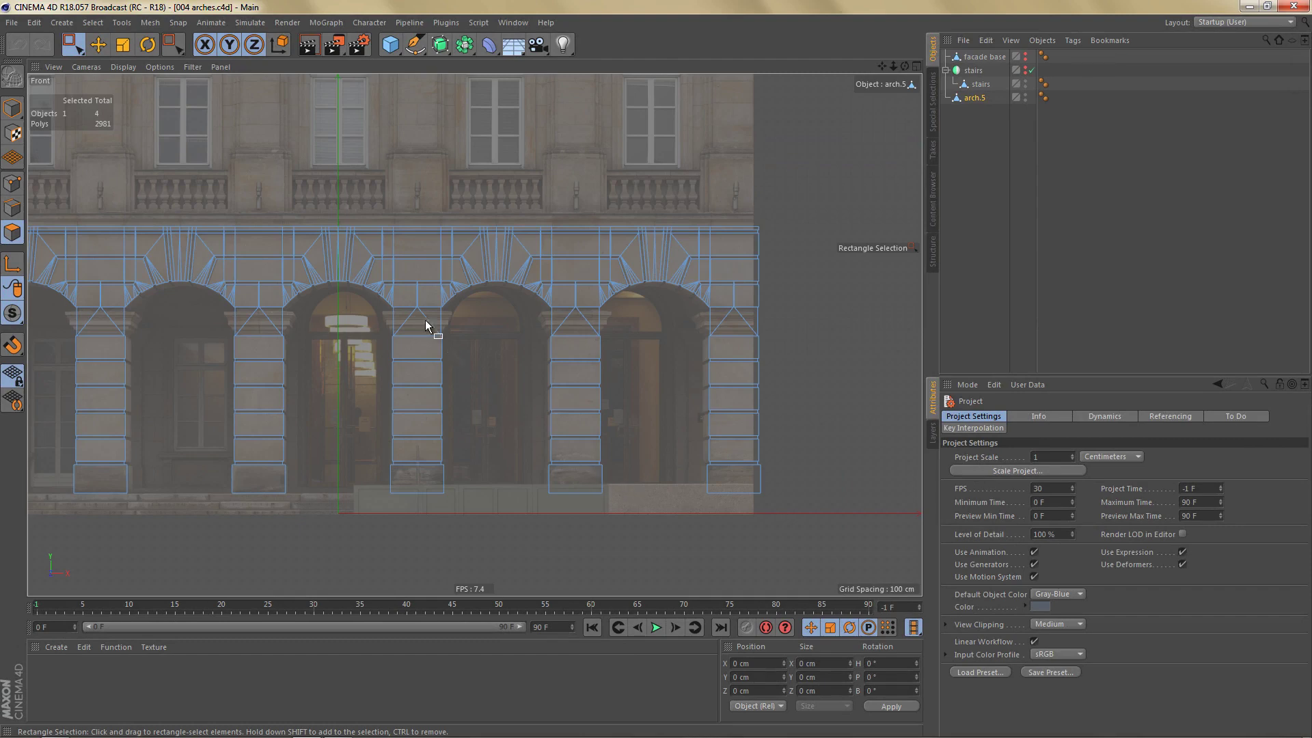
pyautogui.scroll(3, 425, 320)
pyautogui.scroll(3, 481, 323)
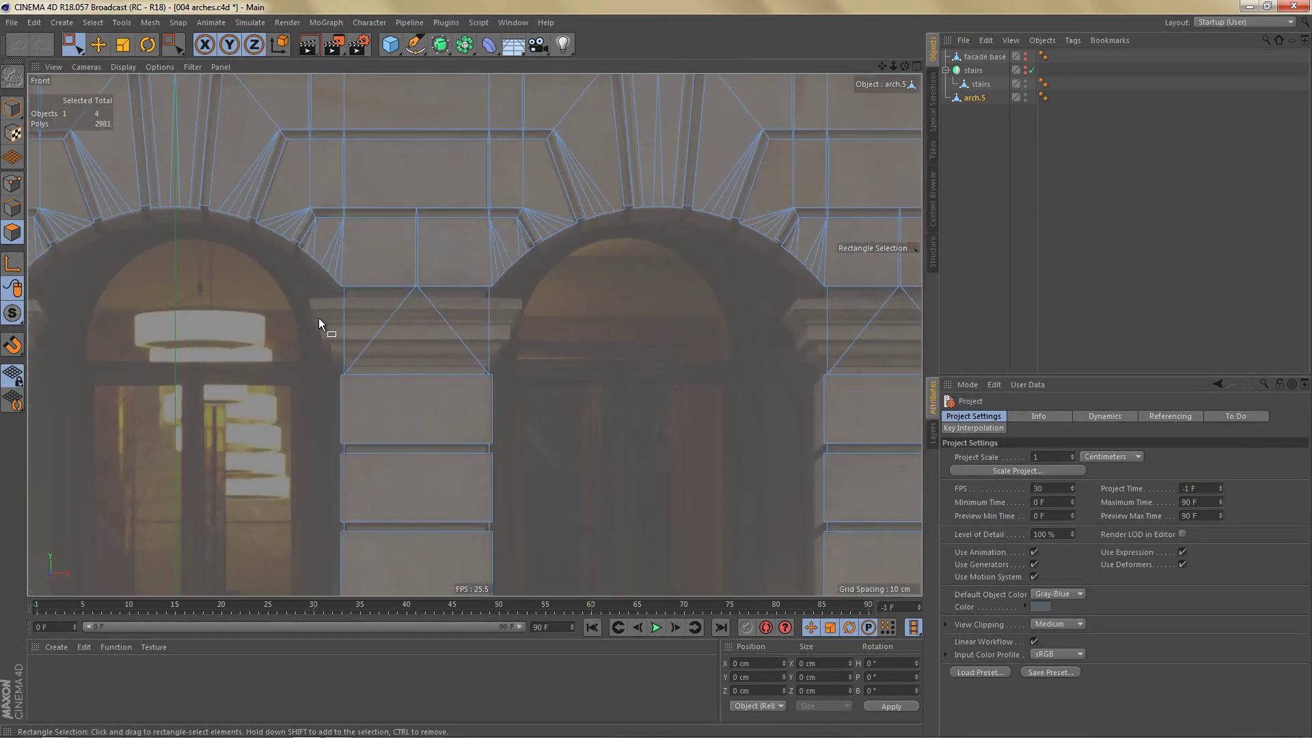
pyautogui.keyDown('alt'); pyautogui.moveTo(424, 298); pyautogui.dragTo(538, 308, button='middle'); pyautogui.keyUp('alt')
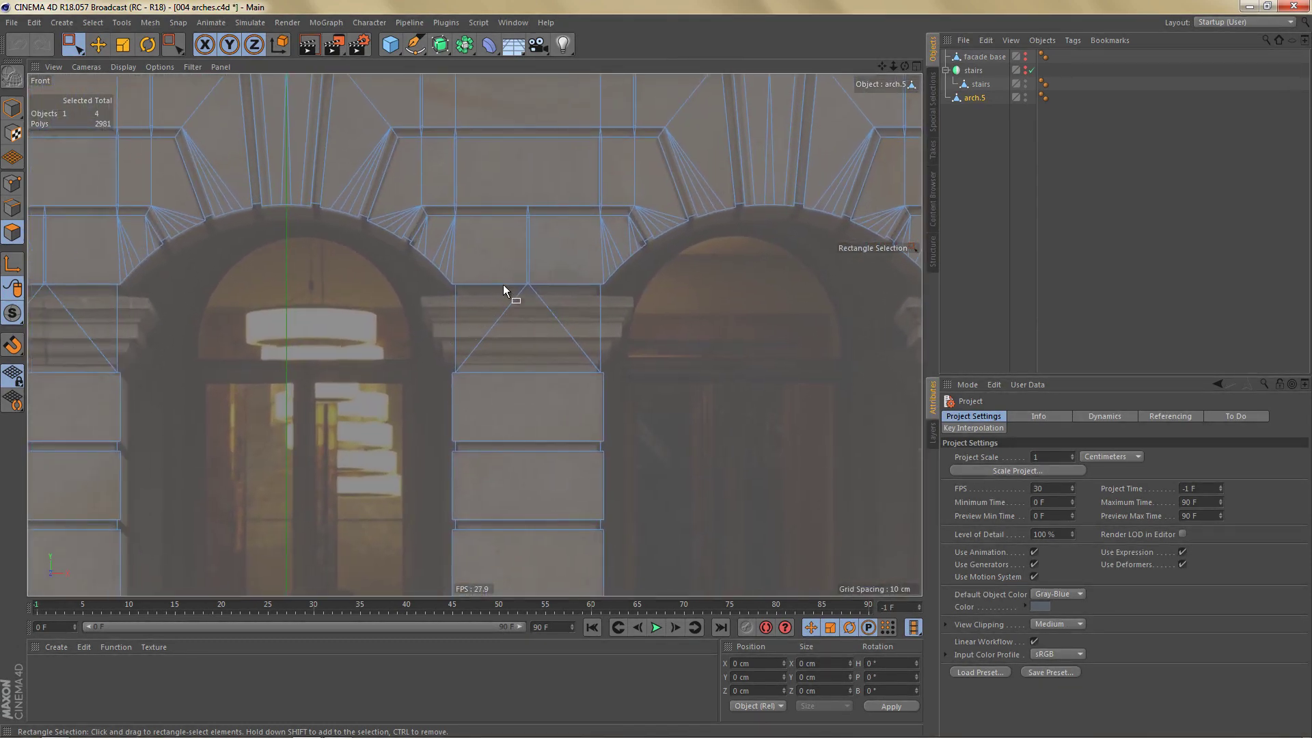
# Step: Add a cube, move it up onto the pillar top and narrow it to about 194 cm
pyautogui.click(390, 45)
pyautogui.scroll(-5, 485, 256)
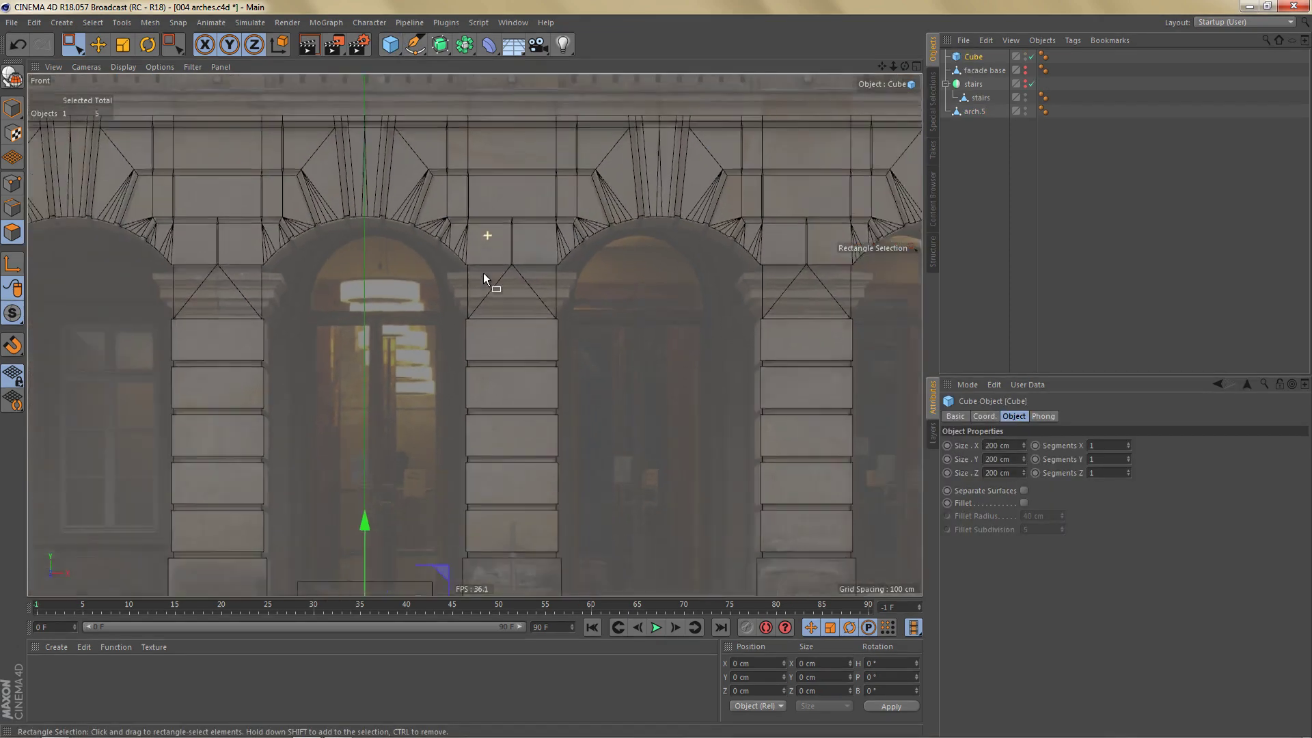
pyautogui.scroll(-3, 472, 410)
pyautogui.moveTo(460, 533); pyautogui.dragTo(592, 201)
pyautogui.scroll(5, 549, 263)
pyautogui.scroll(2, 645, 242)
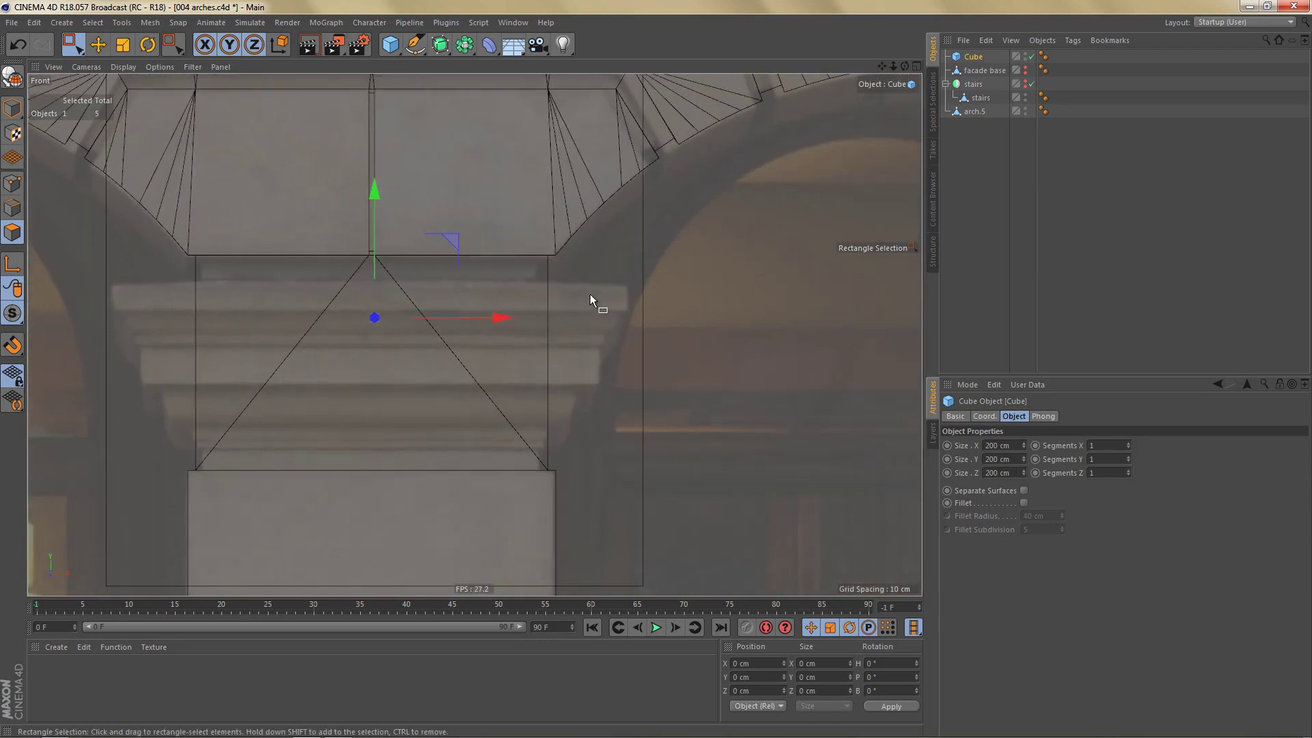
pyautogui.keyDown('alt'); pyautogui.moveTo(589, 300); pyautogui.dragTo(625, 335, button='middle'); pyautogui.keyUp('alt')
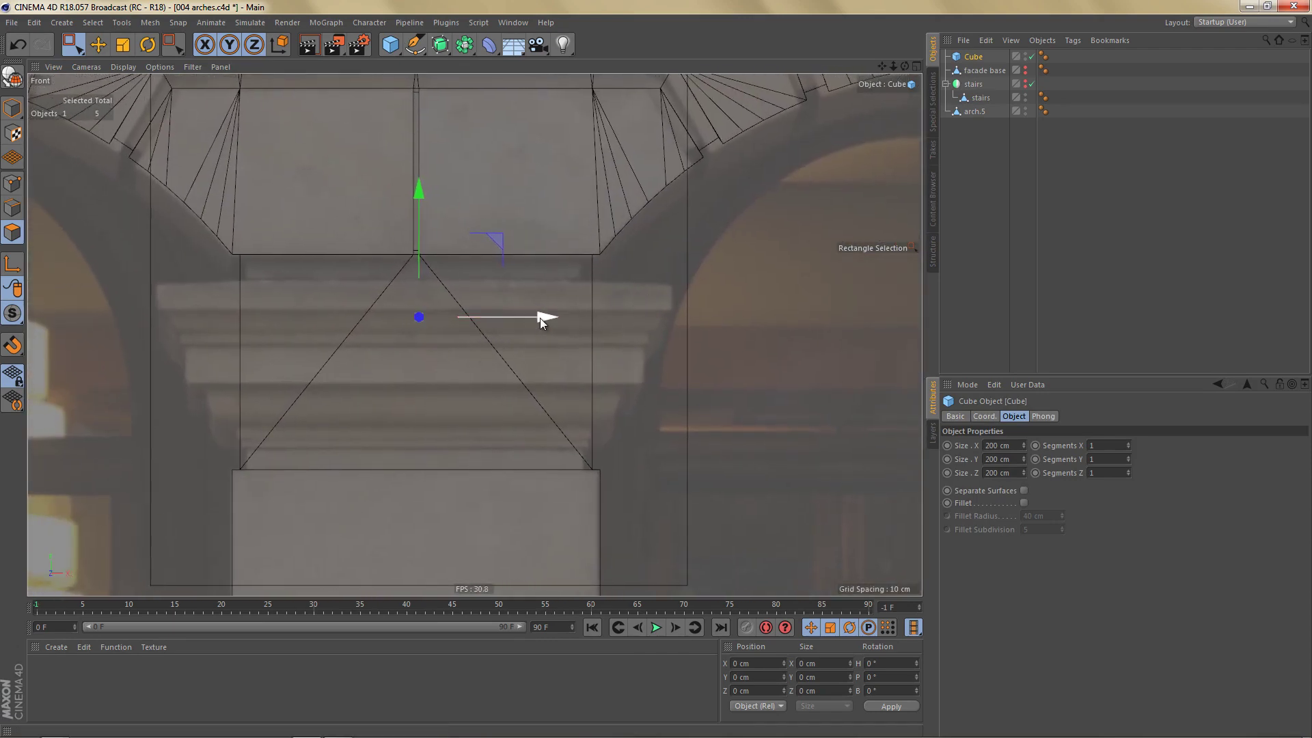
pyautogui.moveTo(543, 319); pyautogui.dragTo(537, 317)
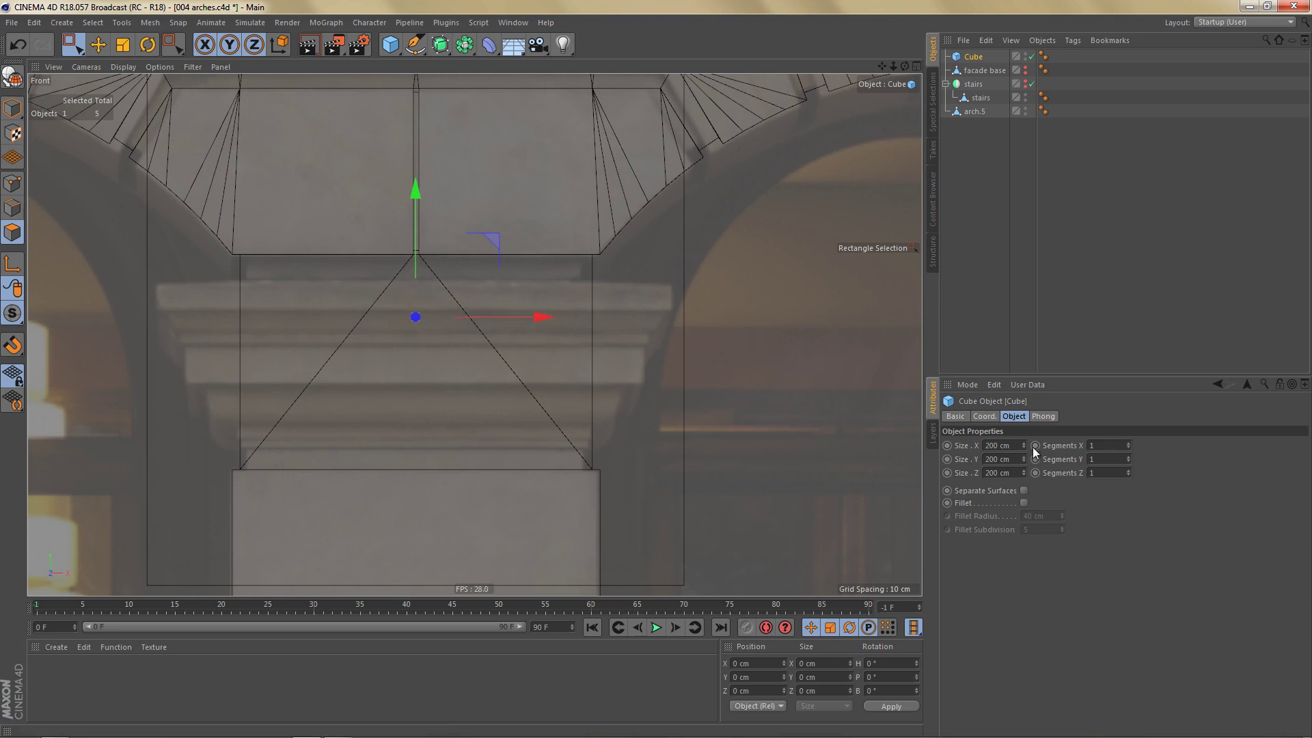
pyautogui.moveTo(1023, 448); pyautogui.dragTo(1024, 466)
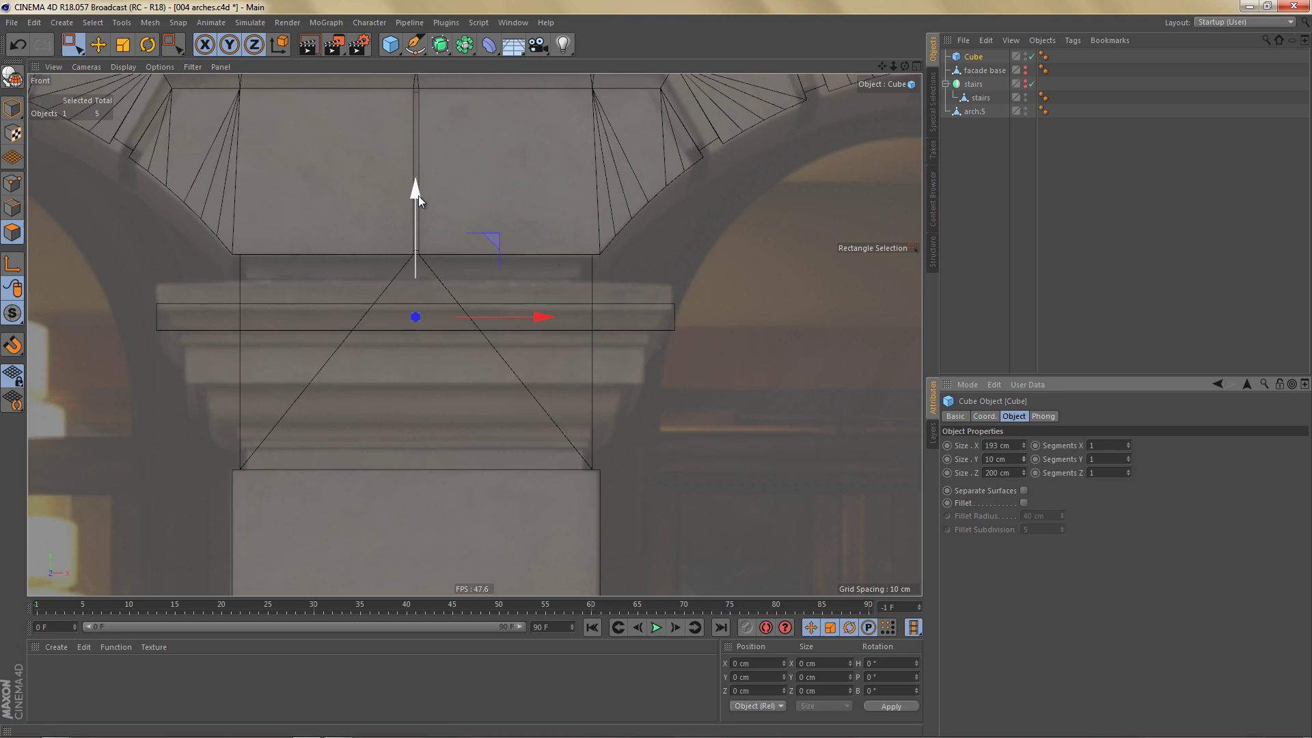
pyautogui.moveTo(417, 196); pyautogui.dragTo(416, 174)
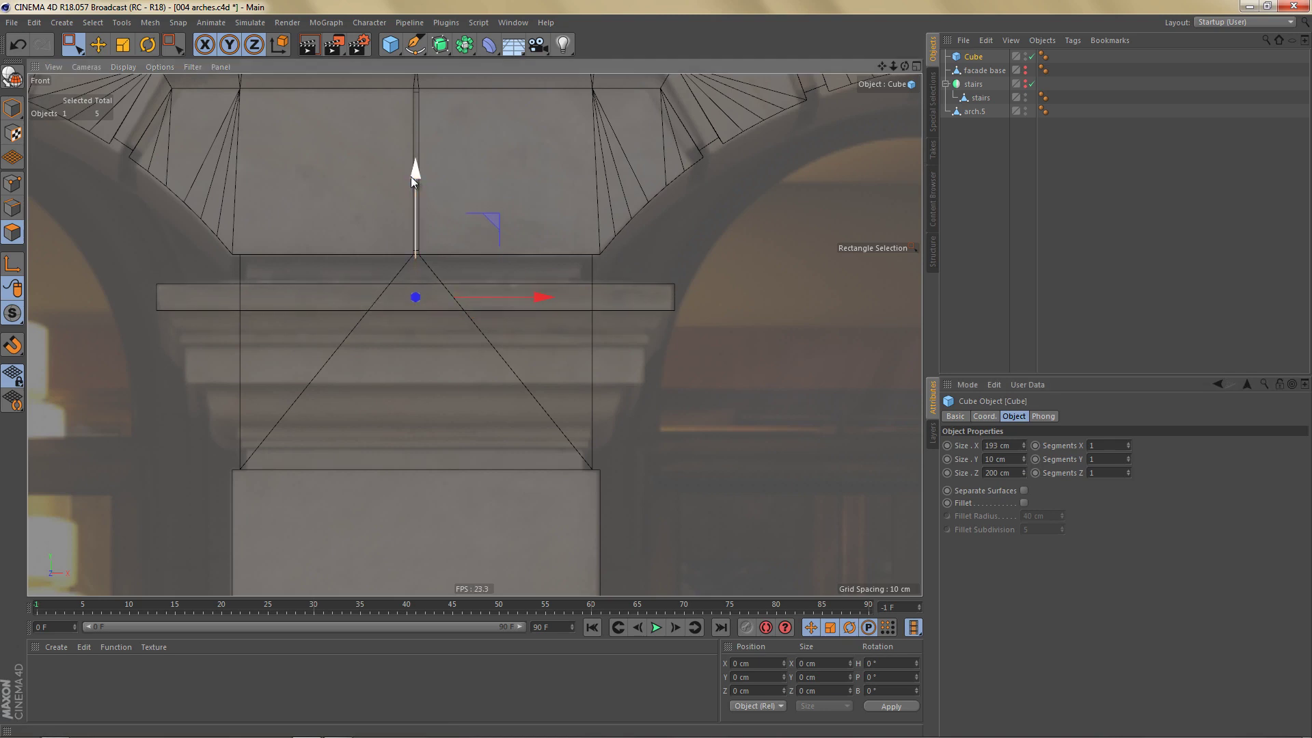
# Step: Maximise the side view and make the cube an editable polygon object
pyautogui.middleClick(474, 327)
pyautogui.middleClick(351, 431)
pyautogui.scroll(-3, 422, 435)
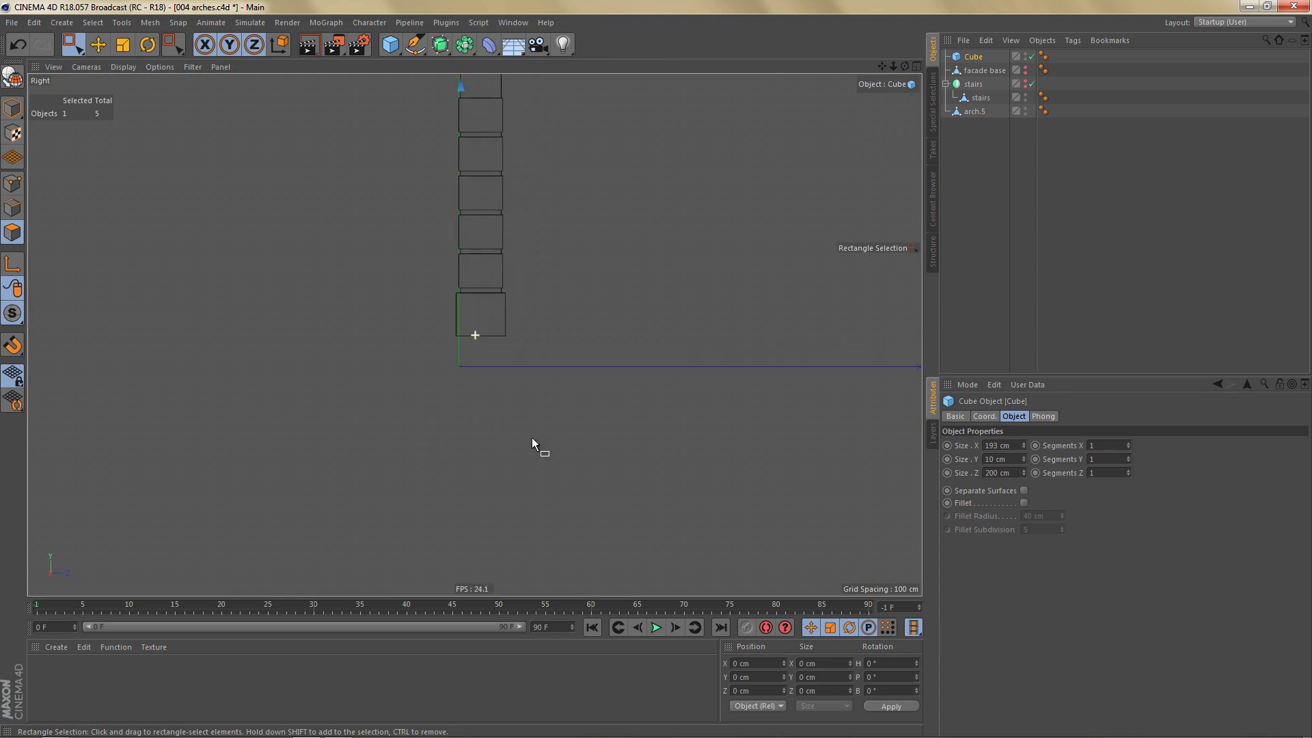
pyautogui.scroll(-3, 532, 444)
pyautogui.scroll(3, 482, 285)
pyautogui.scroll(3, 493, 308)
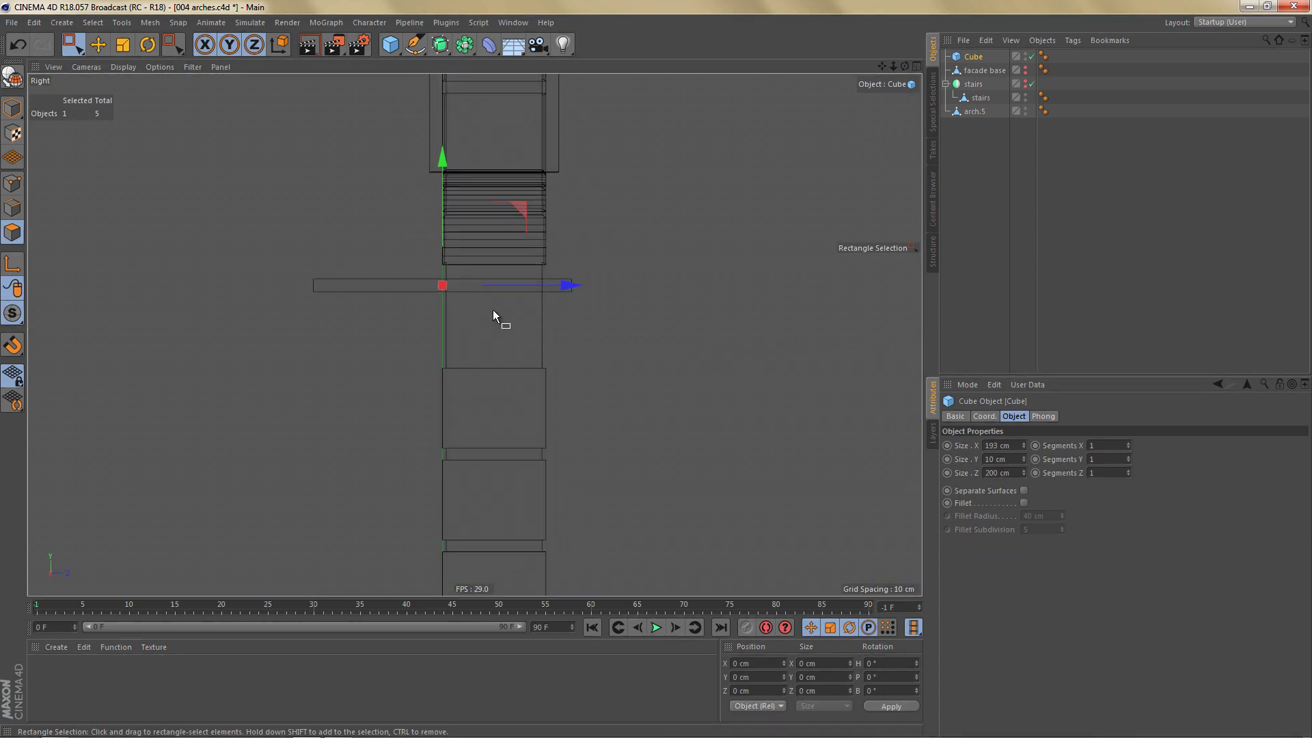
pyautogui.scroll(2, 496, 286)
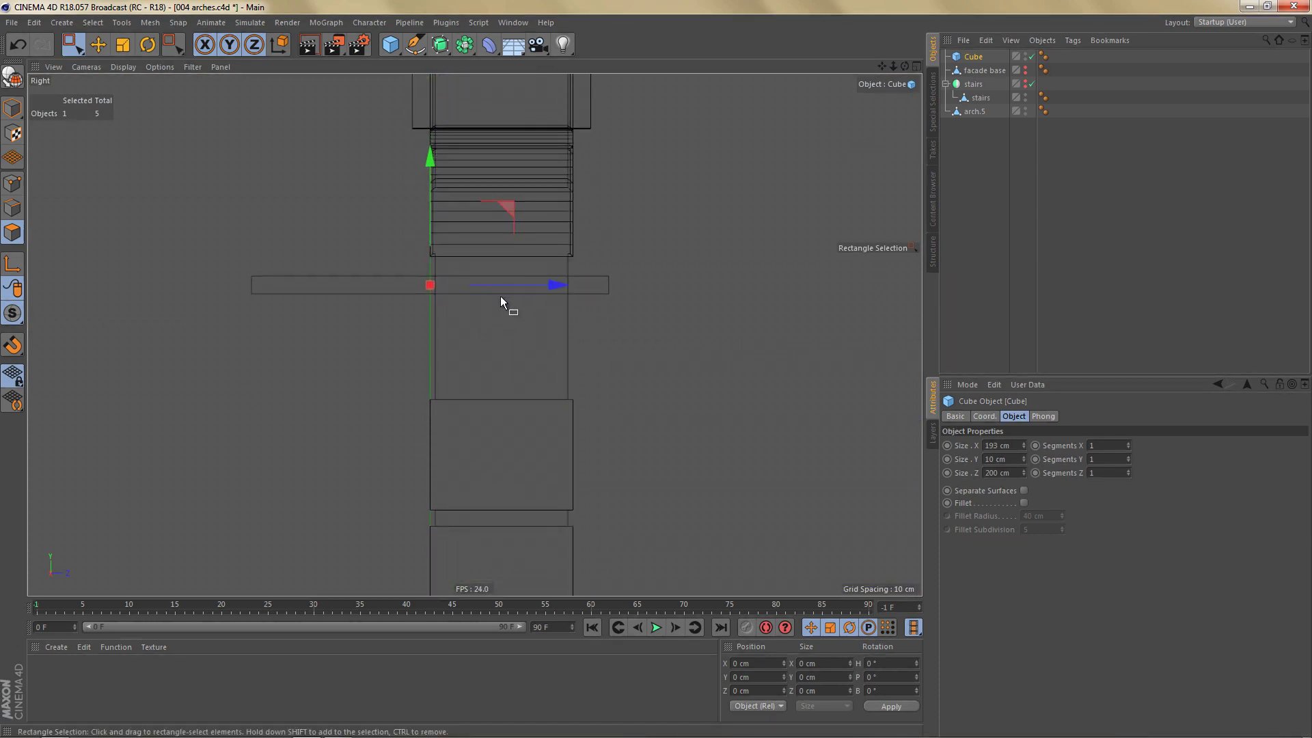
pyautogui.press('c')
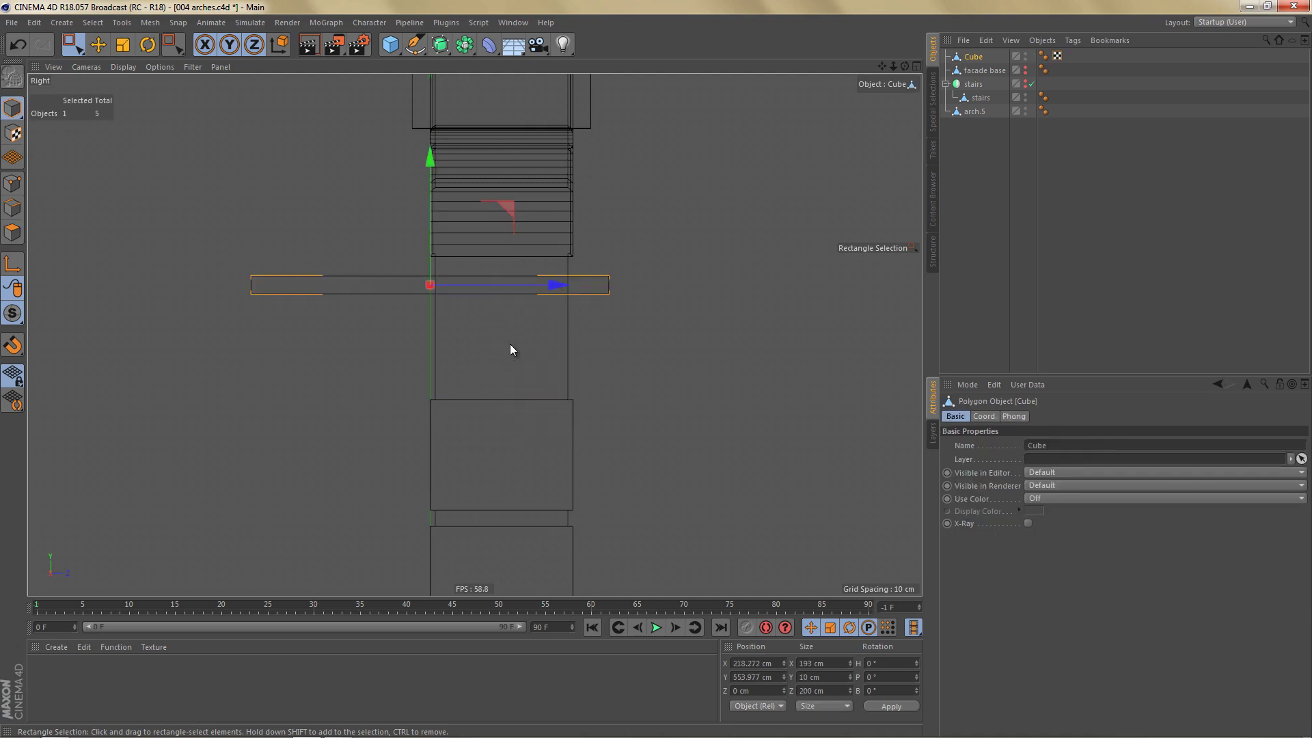
# Step: Move the slab's axis to its top face using Axis Center with Y at 100%
pyautogui.hotkey('shift', 'a')
pyautogui.moveTo(472, 153); pyautogui.dragTo(780, 193)
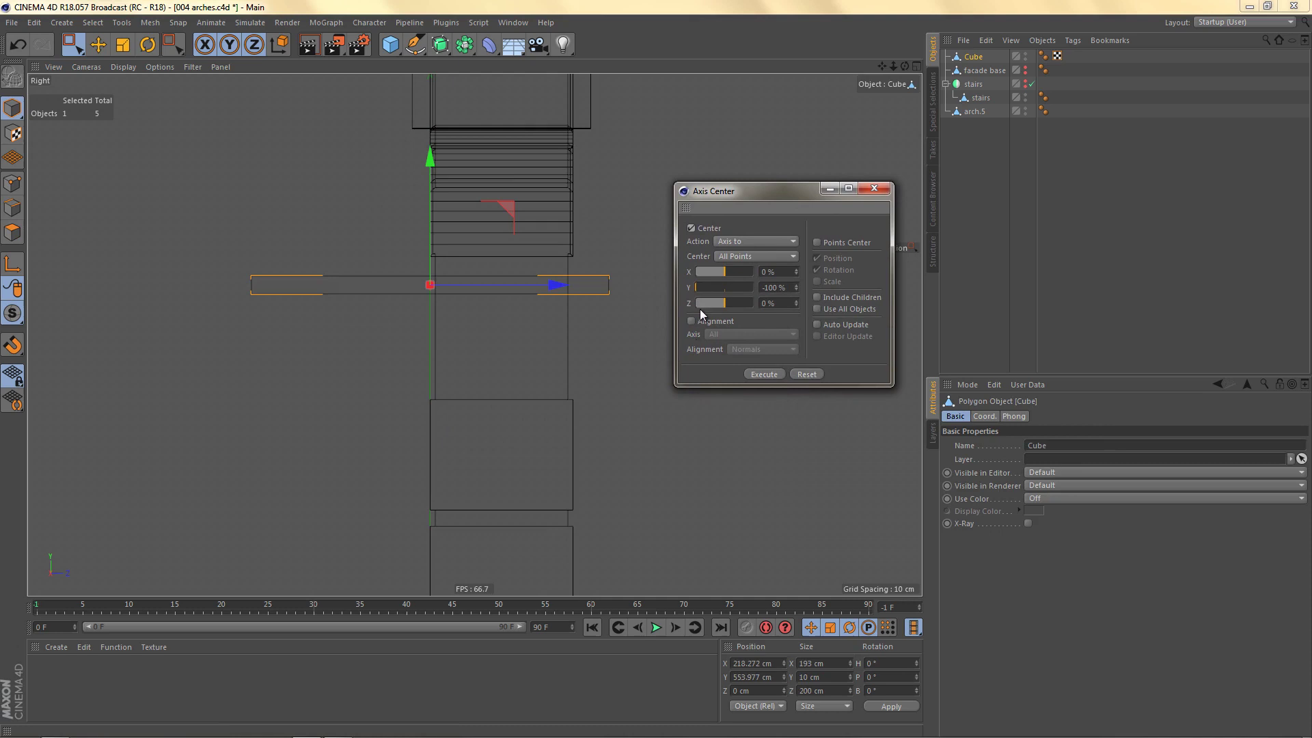
pyautogui.moveTo(698, 288); pyautogui.dragTo(754, 287)
pyautogui.click(765, 375)
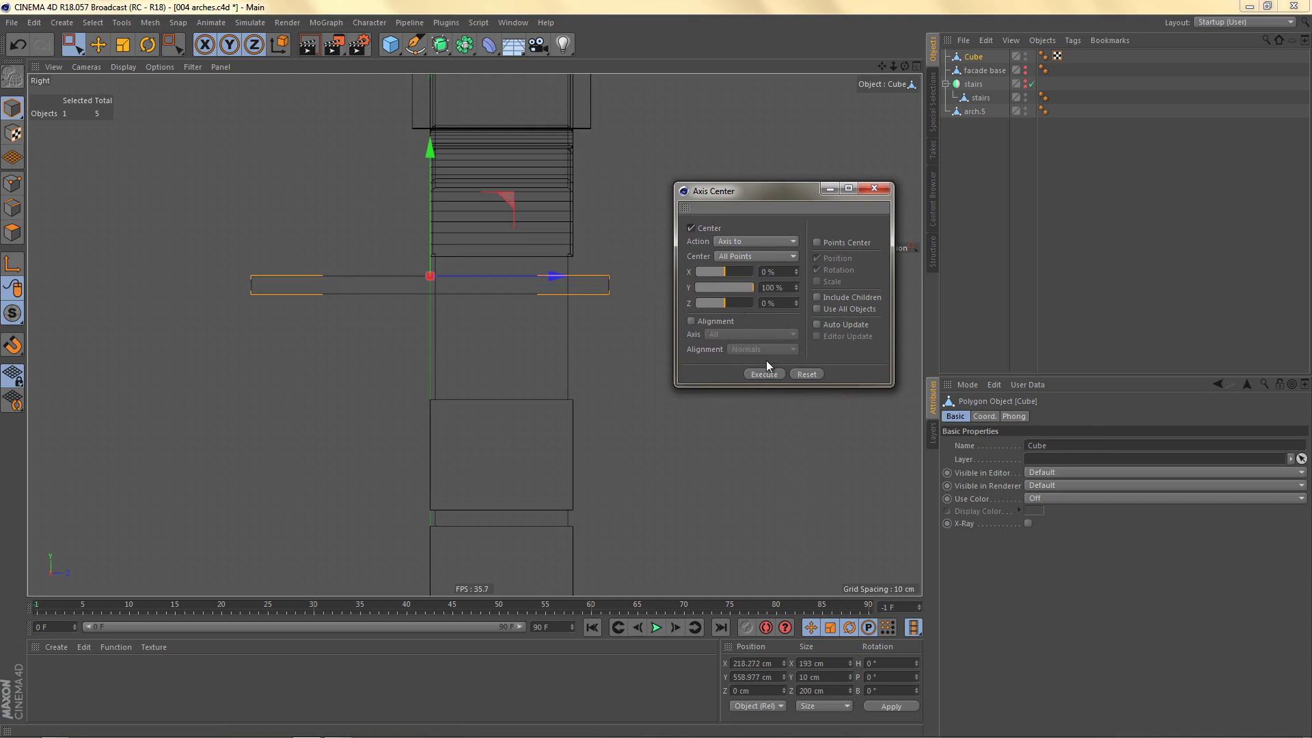
# Step: Turn on snapping with edge snapping enabled
pyautogui.click(884, 190)
pyautogui.hotkey('shift', 's')
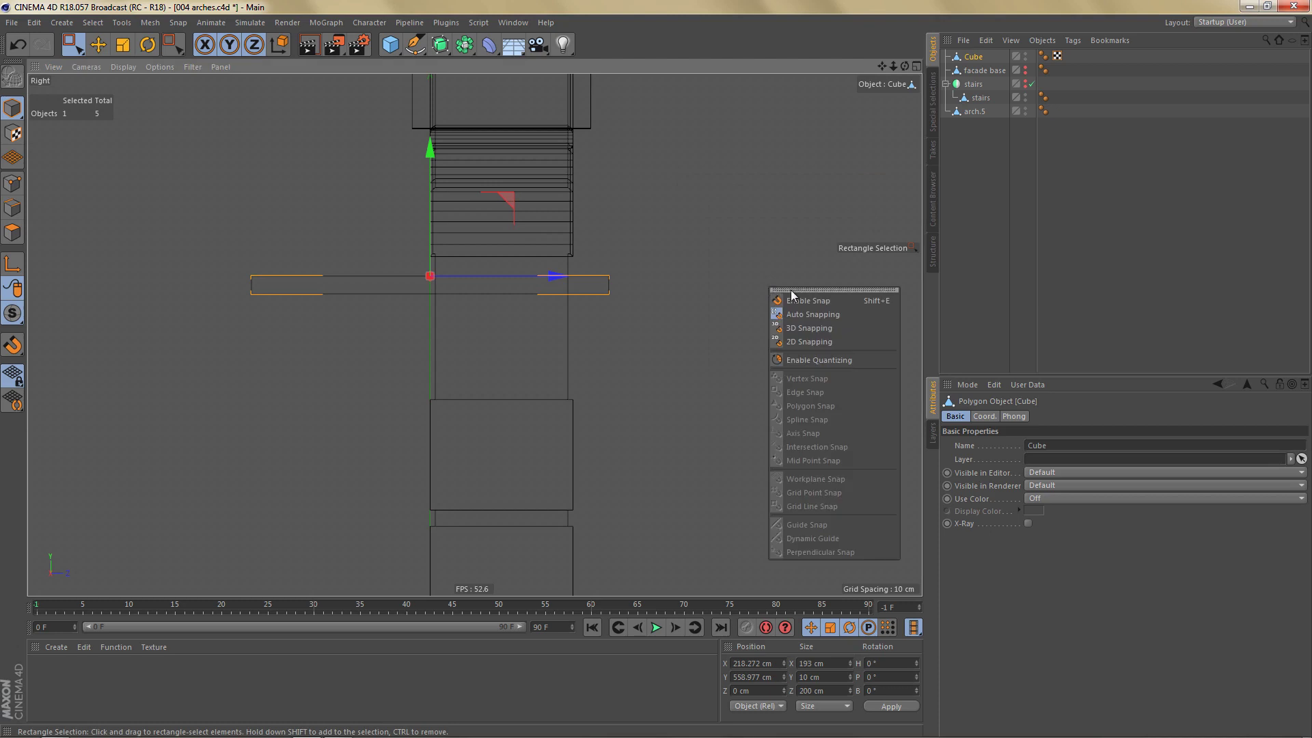
pyautogui.click(810, 290)
pyautogui.click(795, 300)
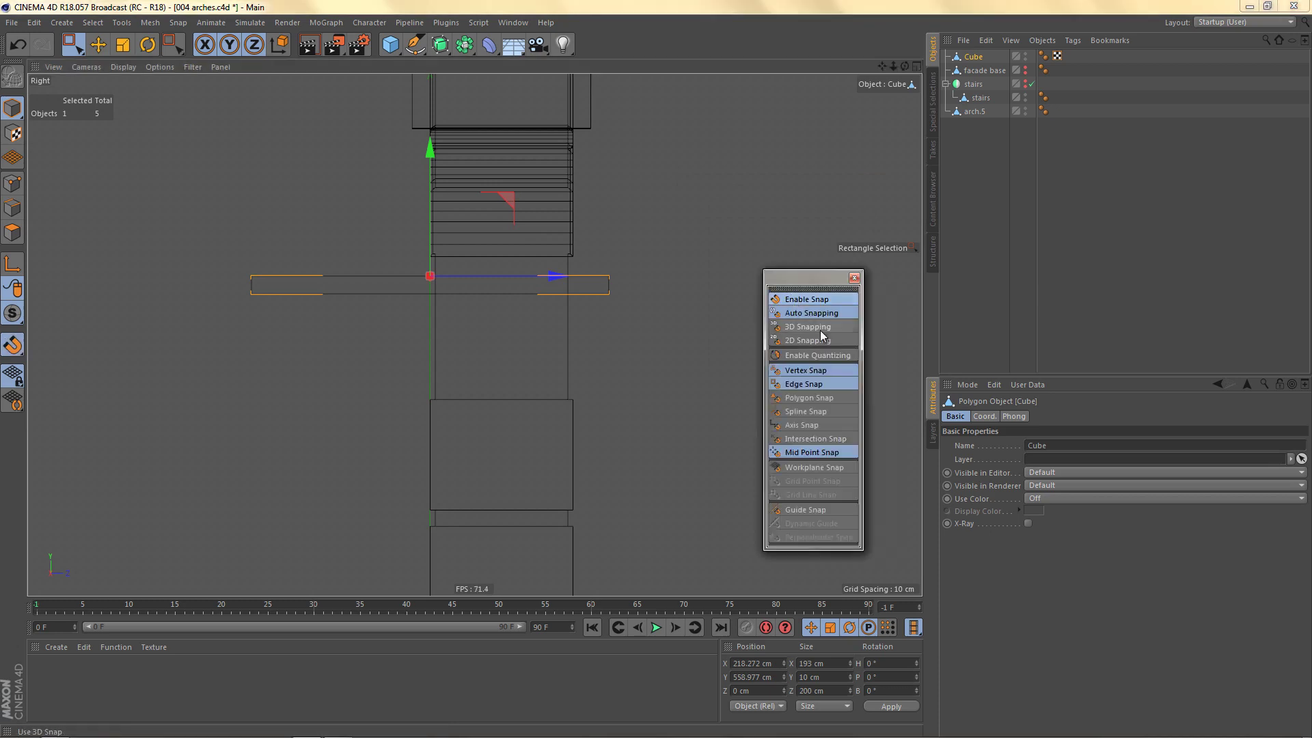
pyautogui.click(833, 385)
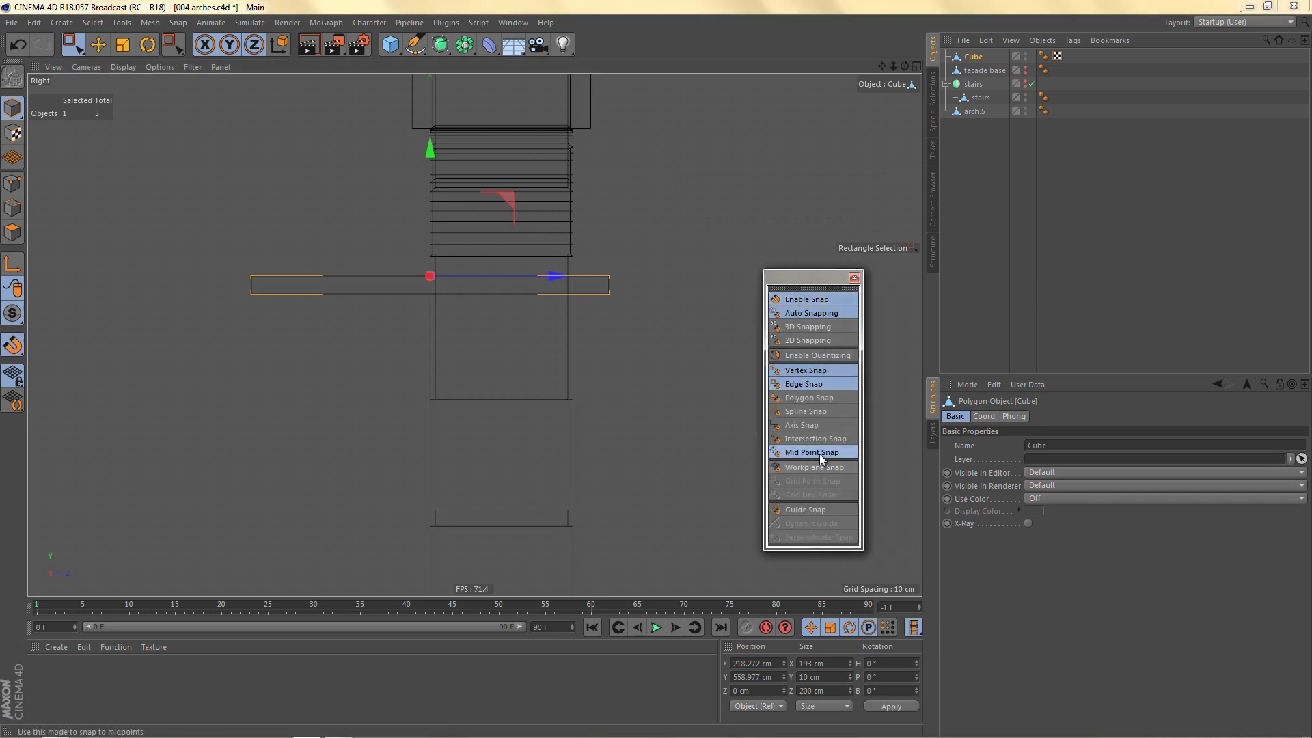
pyautogui.click(853, 277)
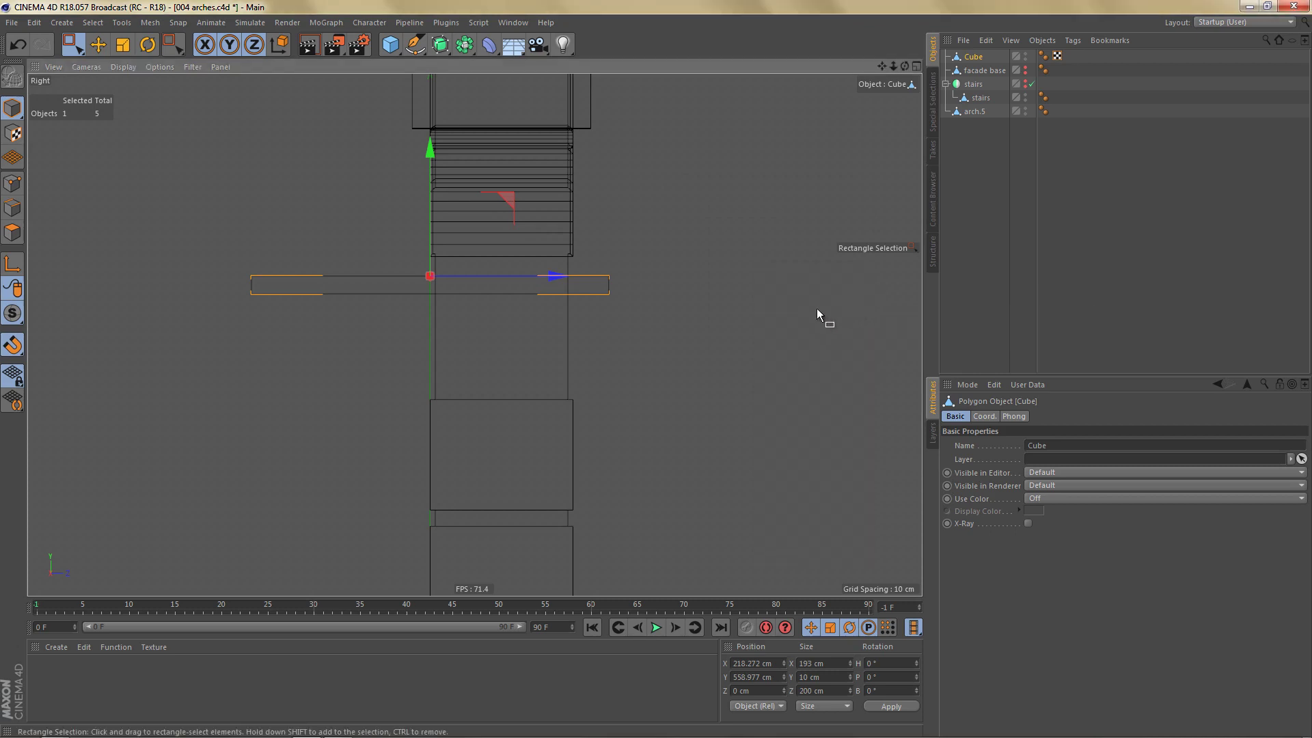
pyautogui.scroll(3, 503, 275)
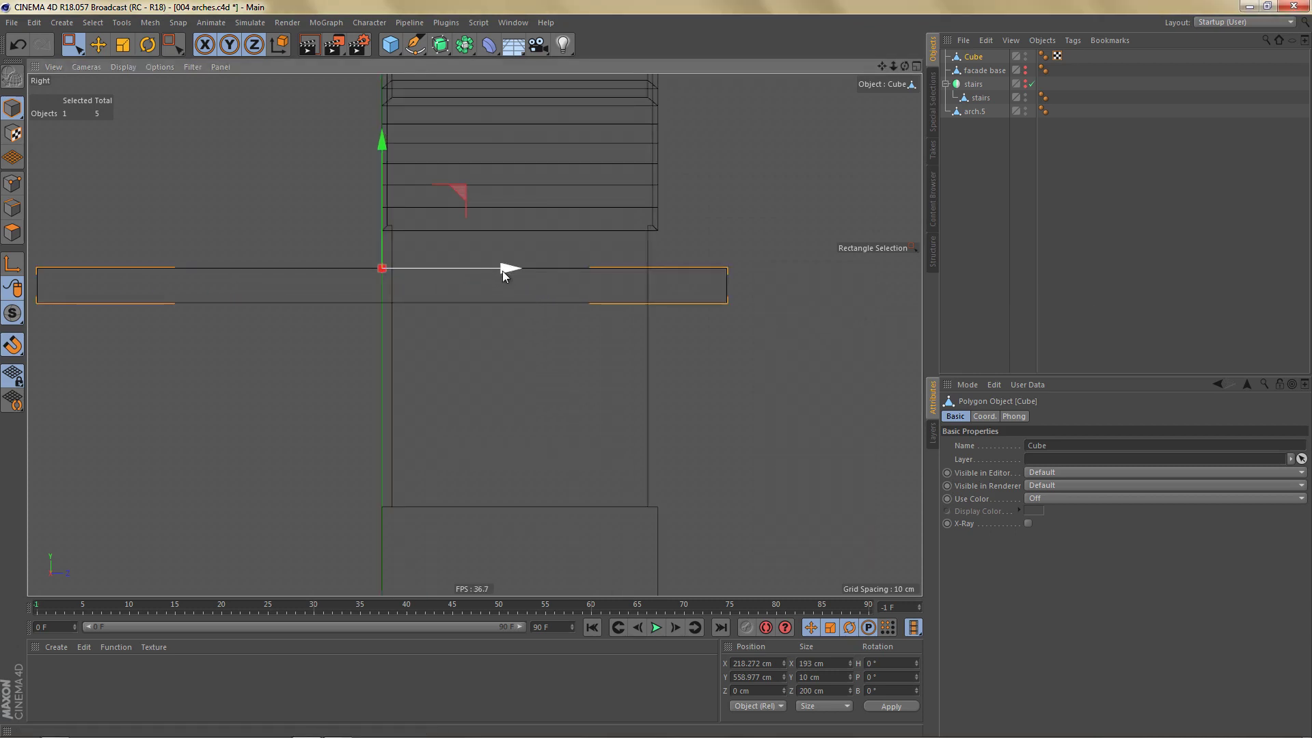
# Step: Snap the slab onto the pillar top edge, placing it at about 40 cm in Z
pyautogui.moveTo(506, 271); pyautogui.dragTo(633, 278)
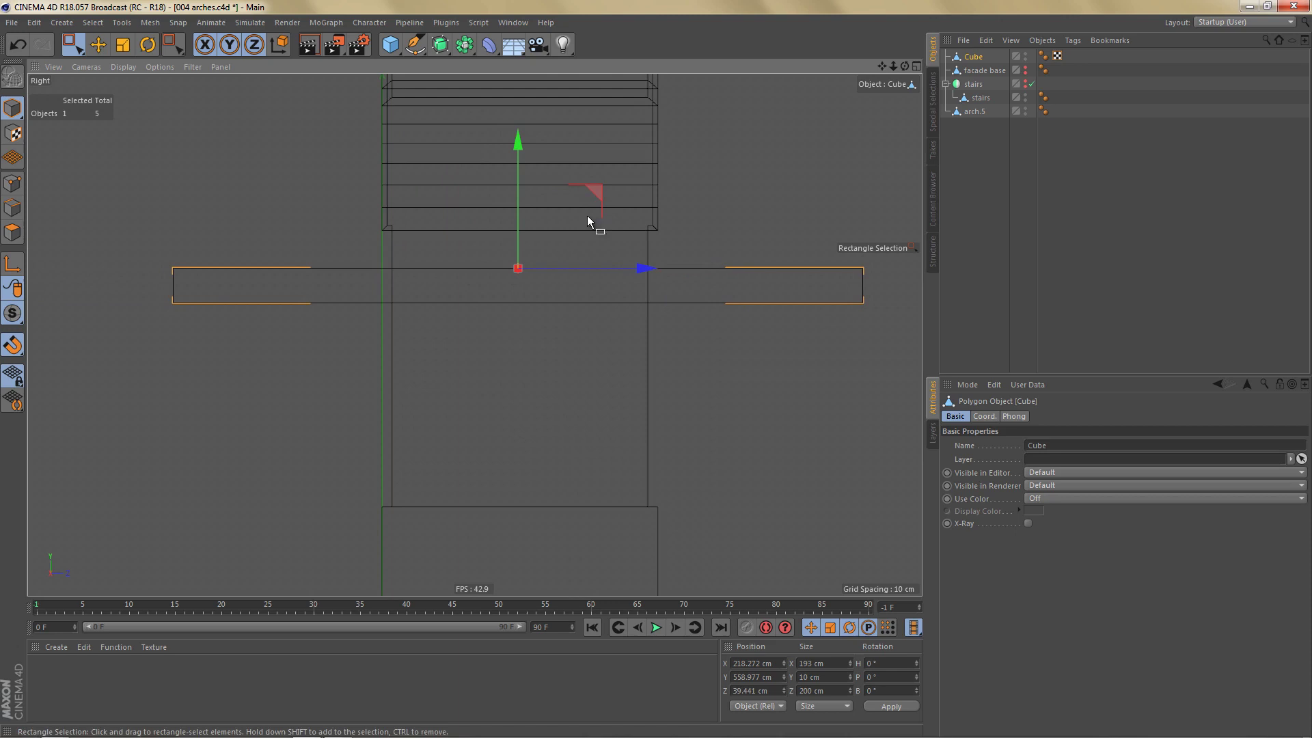
pyautogui.moveTo(520, 147); pyautogui.dragTo(513, 110)
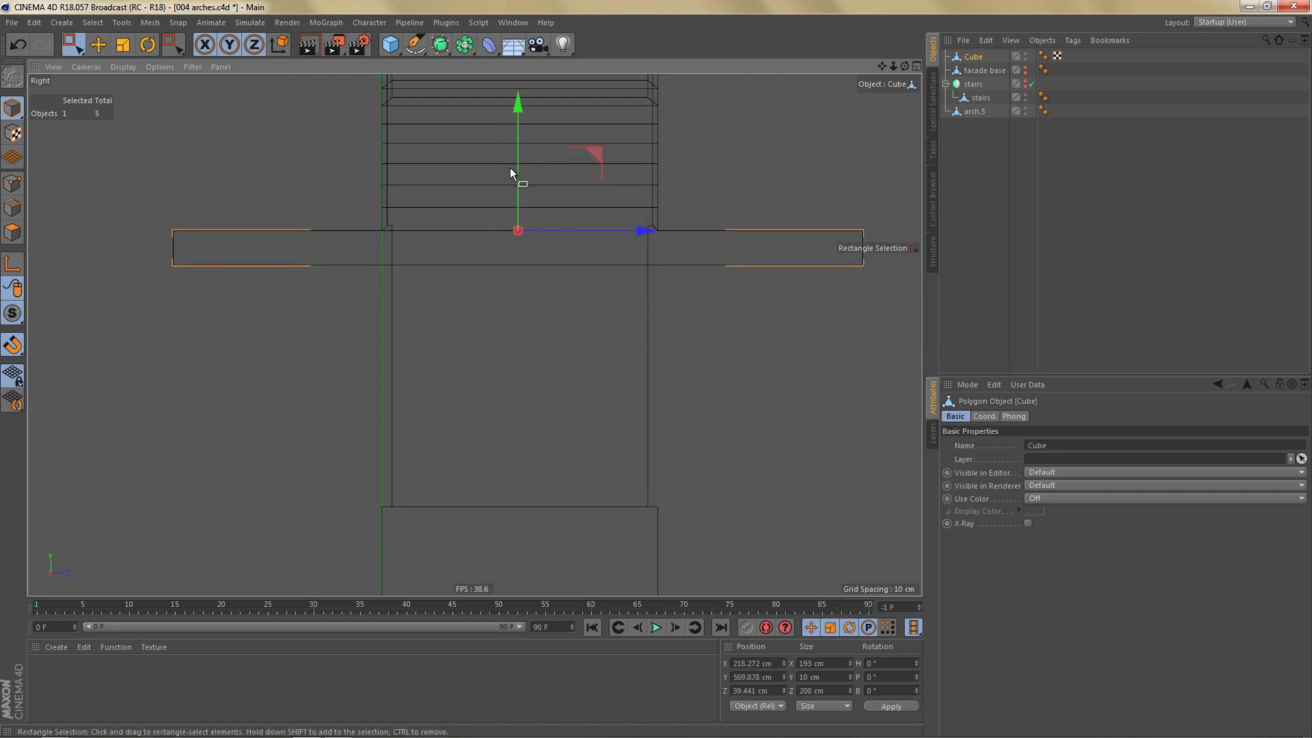
pyautogui.scroll(3, 565, 169)
pyautogui.moveTo(652, 290)
pyautogui.mouseDown()
pyautogui.moveTo(671, 293)
pyautogui.moveTo(659, 292)
pyautogui.mouseUp()
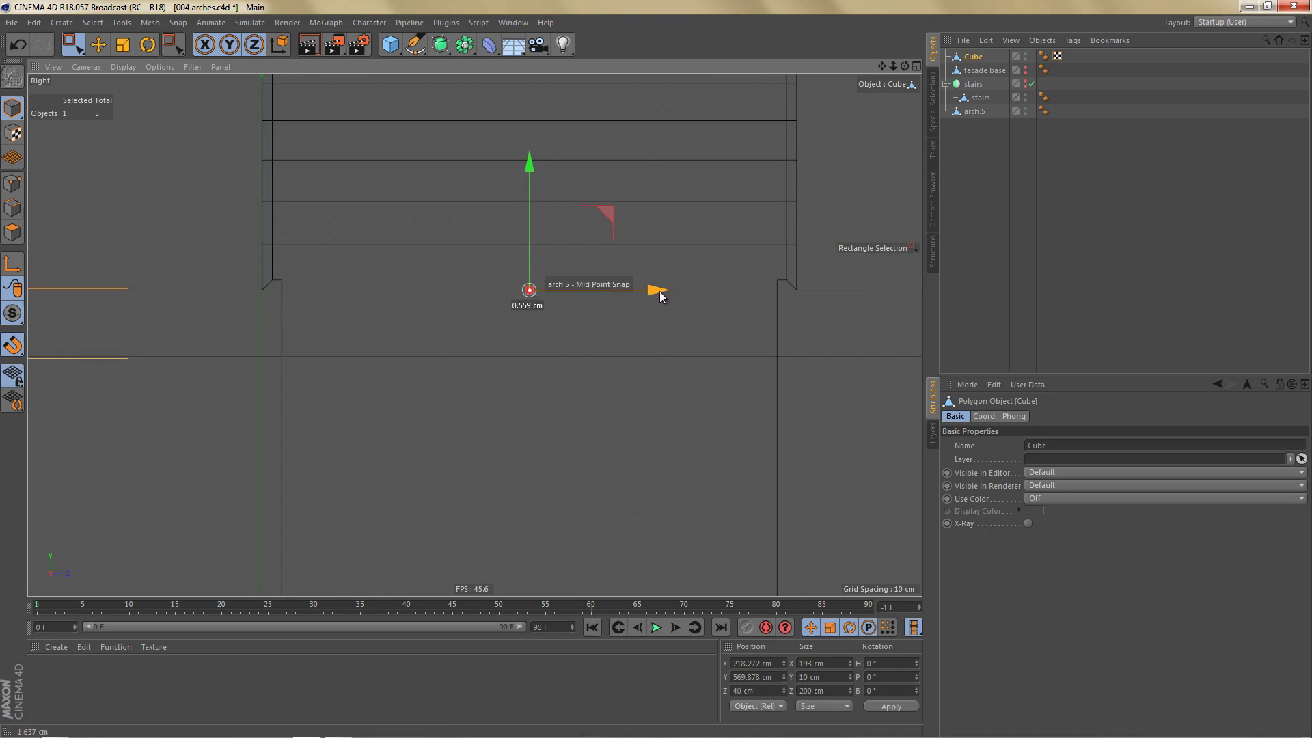
pyautogui.middleClick(568, 338)
# Step: In the Perspective view, scale the slab's depth to about 121 cm
pyautogui.middleClick(370, 256)
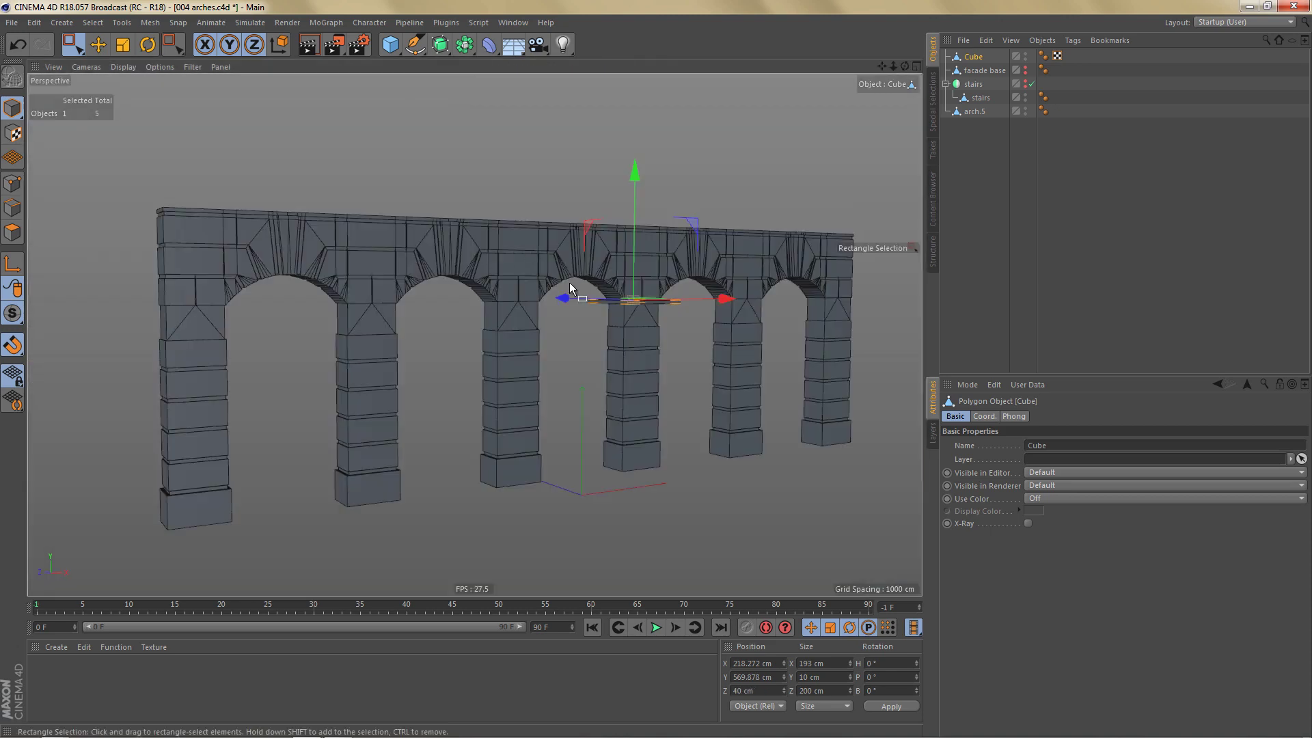
pyautogui.moveTo(568, 282)
pyautogui.keyDown('alt'); pyautogui.mouseDown()
pyautogui.moveTo(615, 278)
pyautogui.moveTo(621, 376)
pyautogui.mouseUp(); pyautogui.keyUp('alt')
pyautogui.scroll(6, 678, 289)
pyautogui.scroll(5, 604, 379)
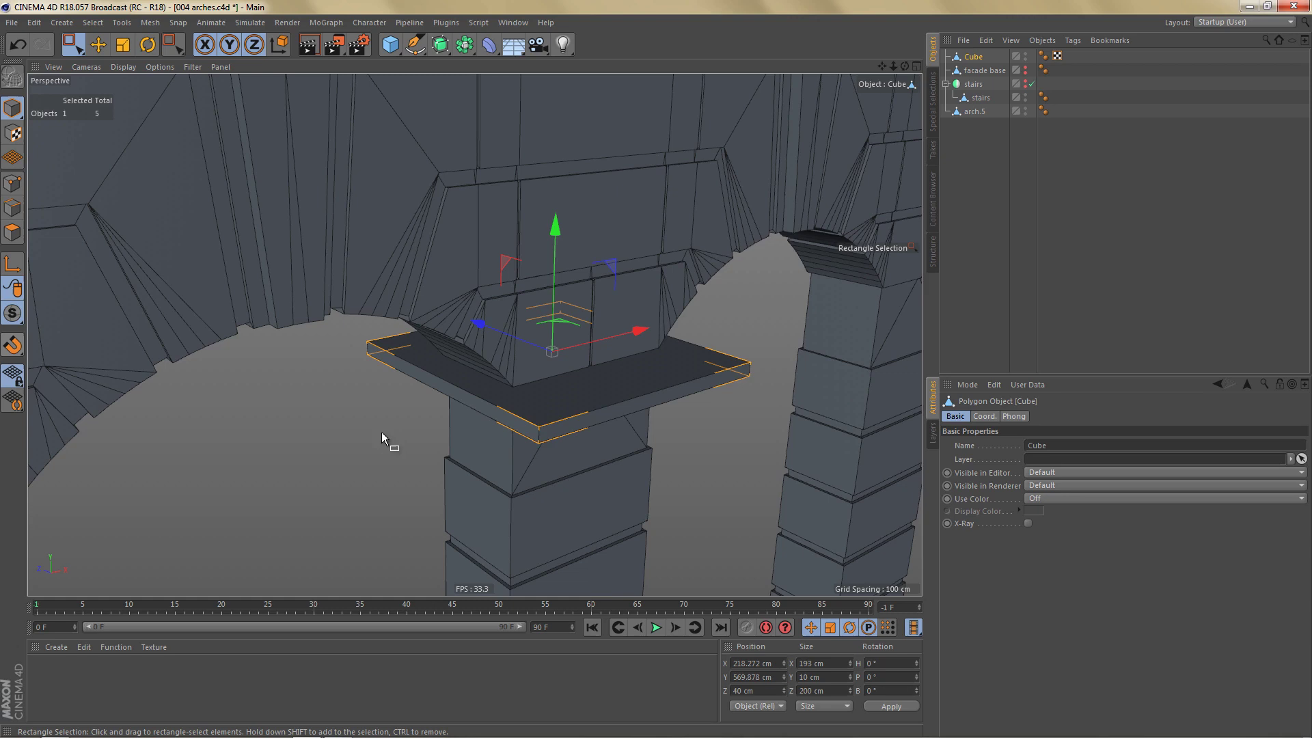
pyautogui.keyDown('alt'); pyautogui.moveTo(512, 370); pyautogui.dragTo(527, 373); pyautogui.keyUp('alt')
pyautogui.press('t')
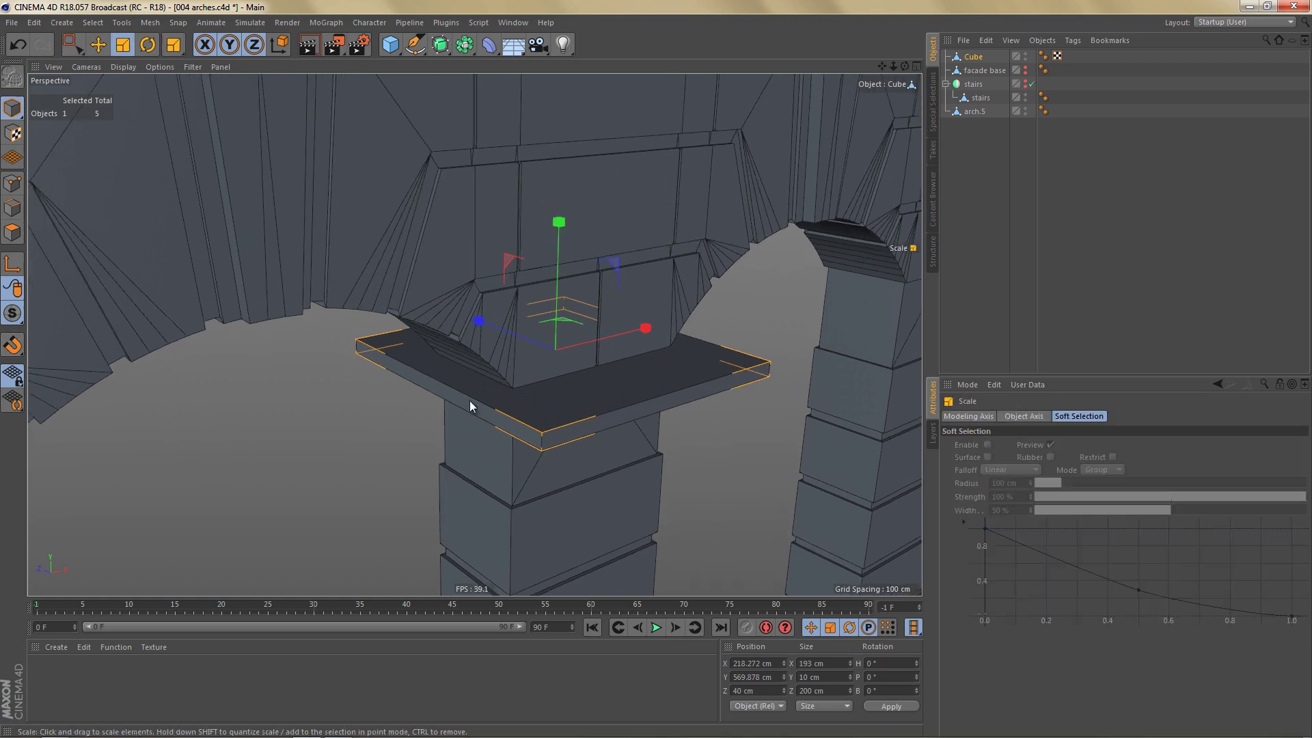
pyautogui.moveTo(479, 322)
pyautogui.mouseDown()
pyautogui.moveTo(507, 354)
pyautogui.moveTo(478, 327)
pyautogui.mouseUp()
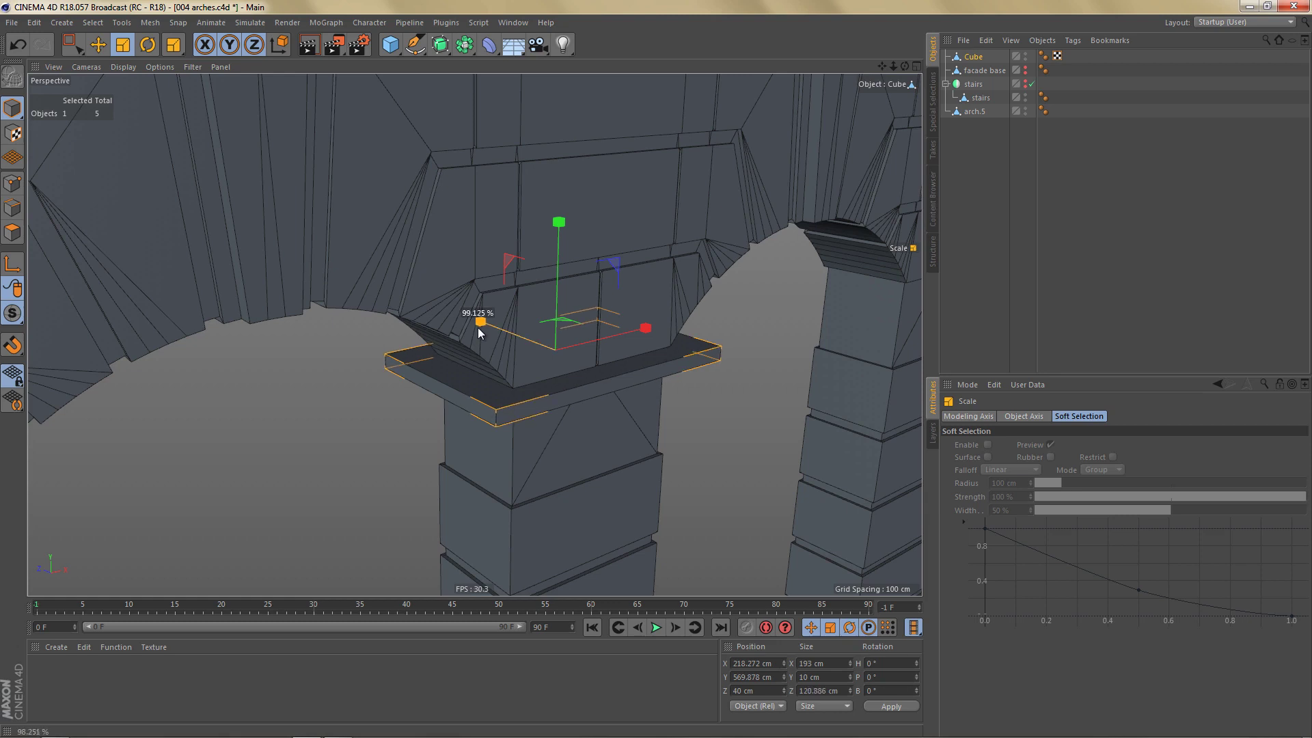
pyautogui.moveTo(478, 327); pyautogui.dragTo(478, 327)
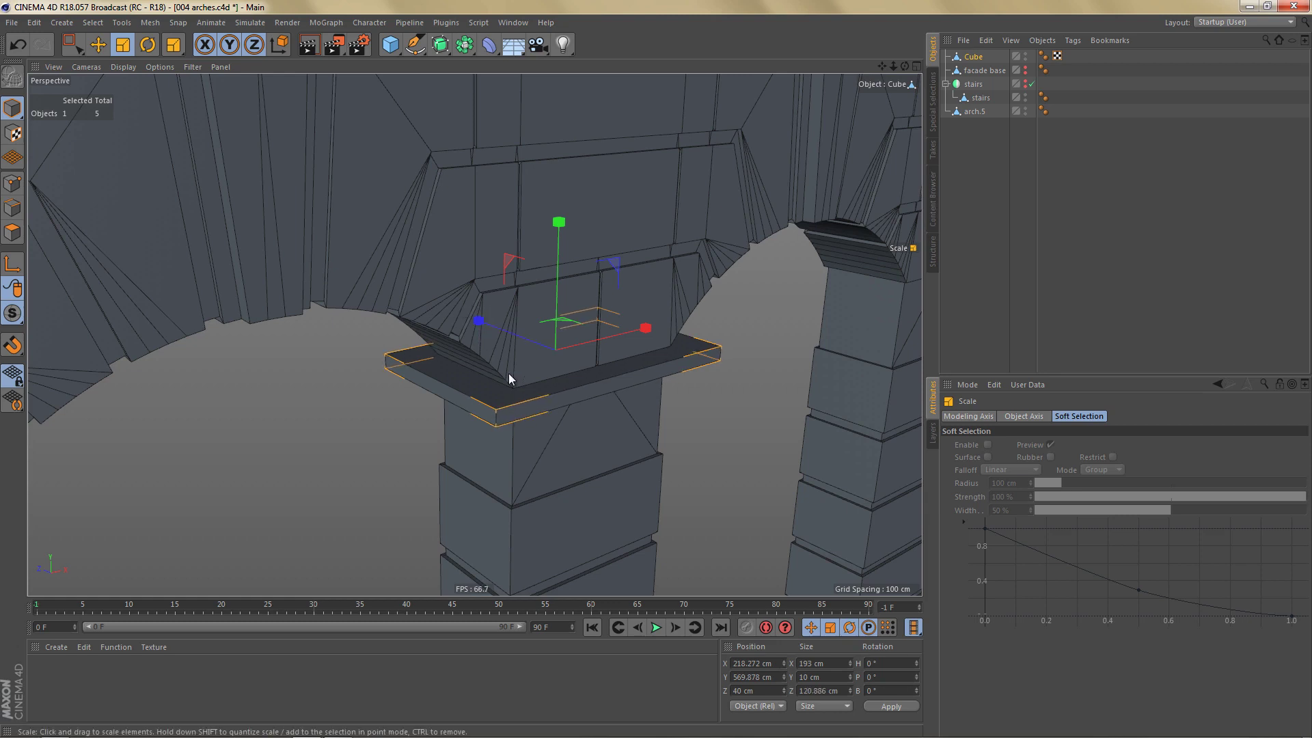
pyautogui.moveTo(547, 378); pyautogui.dragTo(521, 349, button='middle')
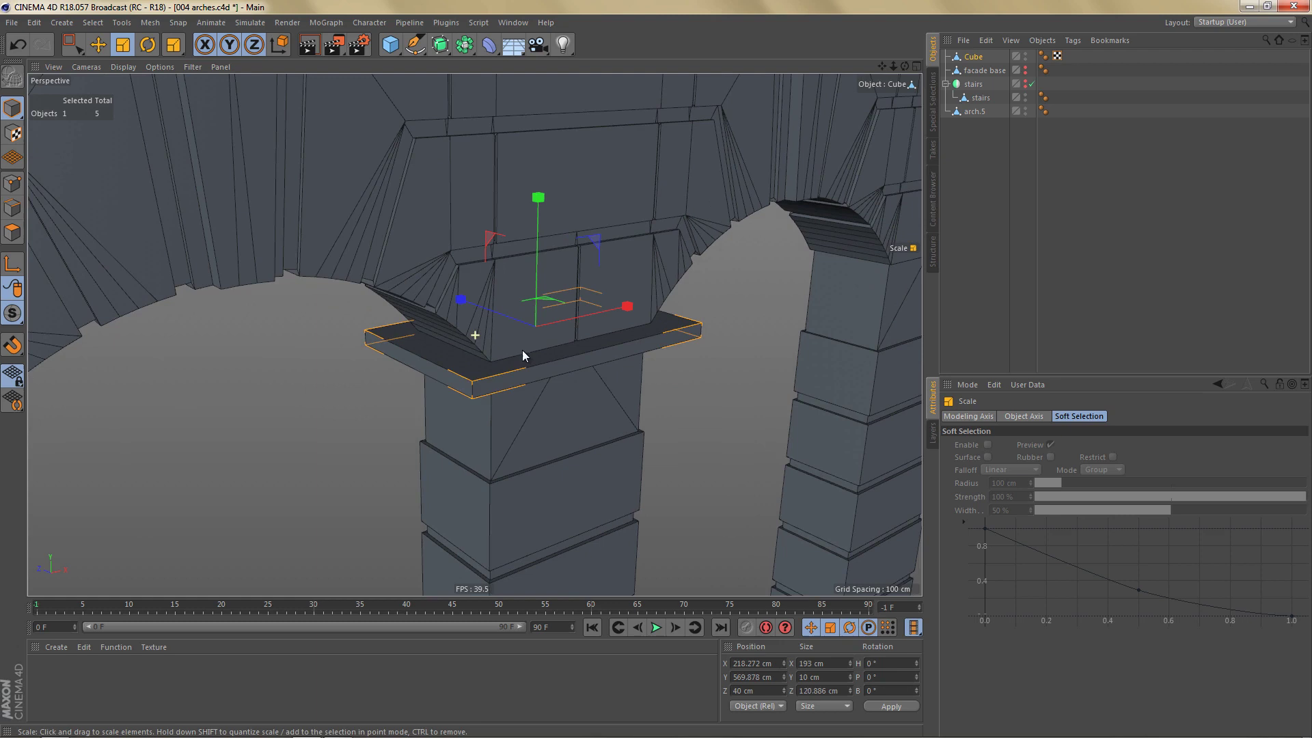
# Step: In the Front view, set the slab's height to about 559.4 cm Y, just beneath the arch bases
pyautogui.middleClick(487, 379)
pyautogui.middleClick(589, 454)
pyautogui.press('e')
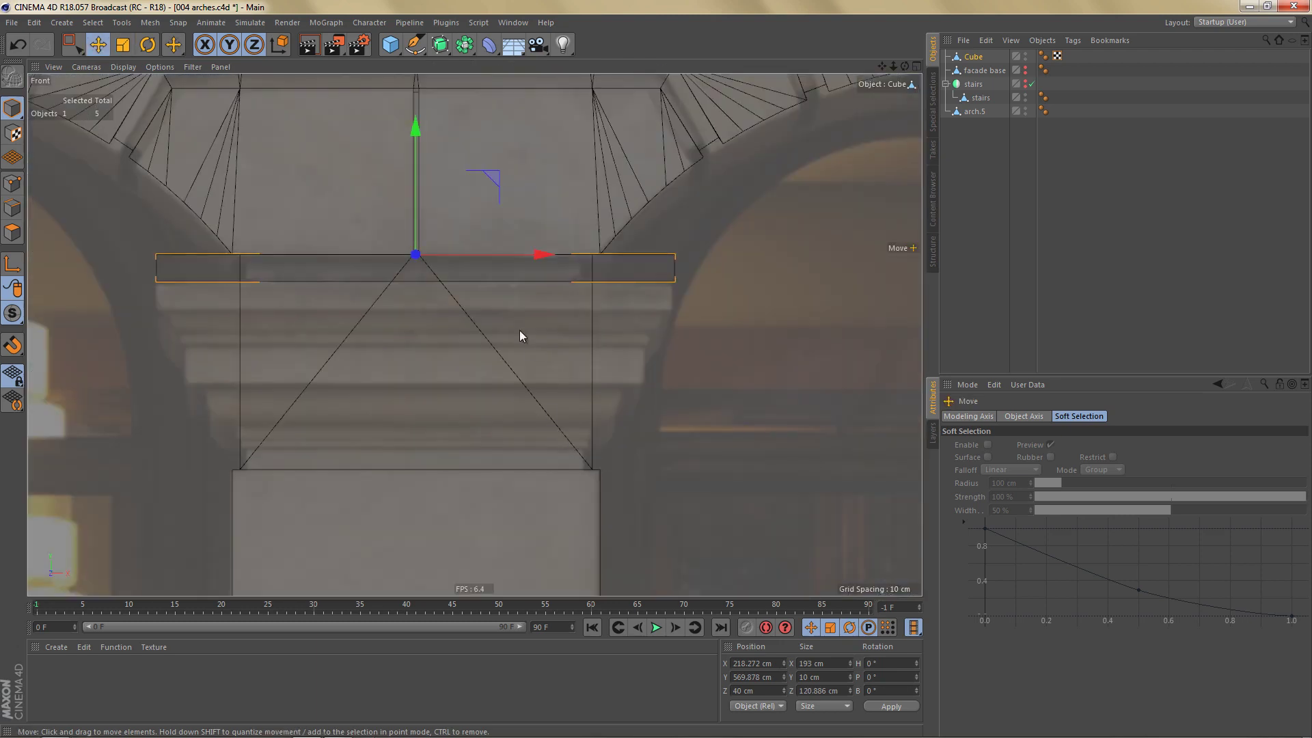
pyautogui.moveTo(414, 129); pyautogui.dragTo(419, 155)
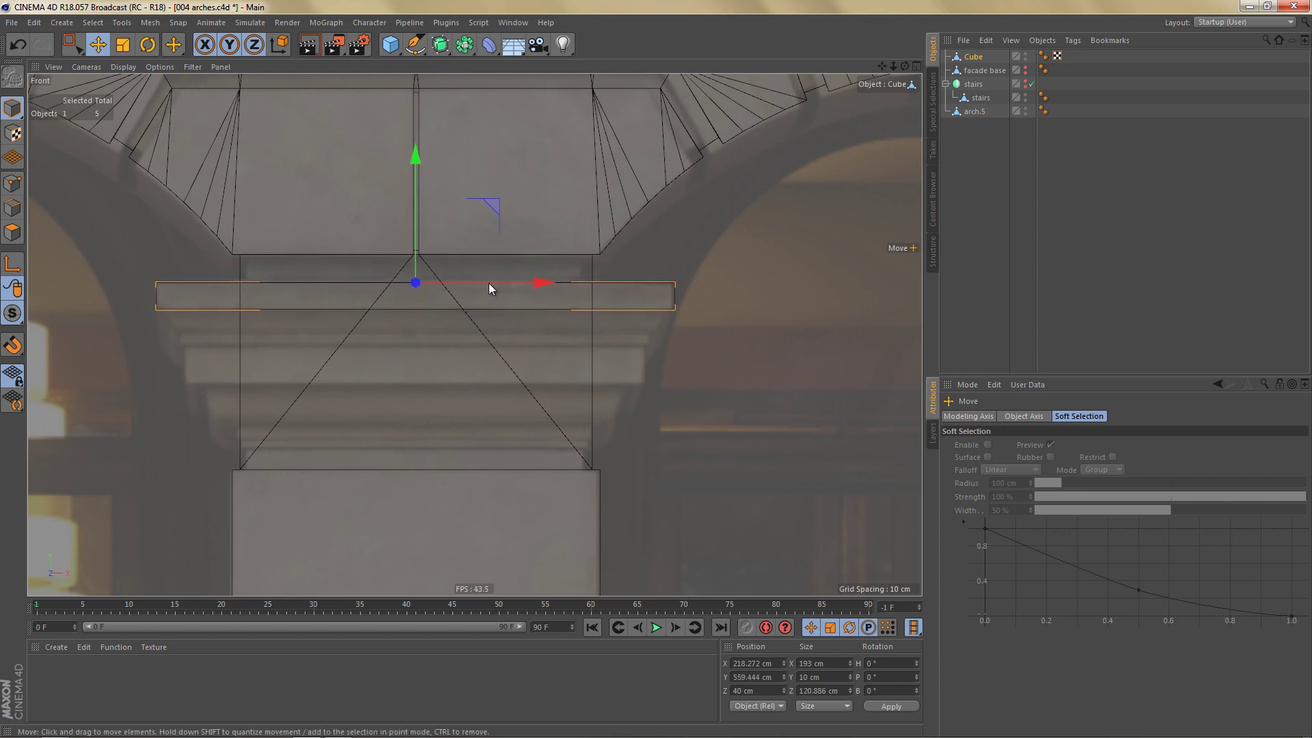
pyautogui.keyDown('alt'); pyautogui.moveTo(489, 283); pyautogui.dragTo(612, 323, button='middle'); pyautogui.keyUp('alt')
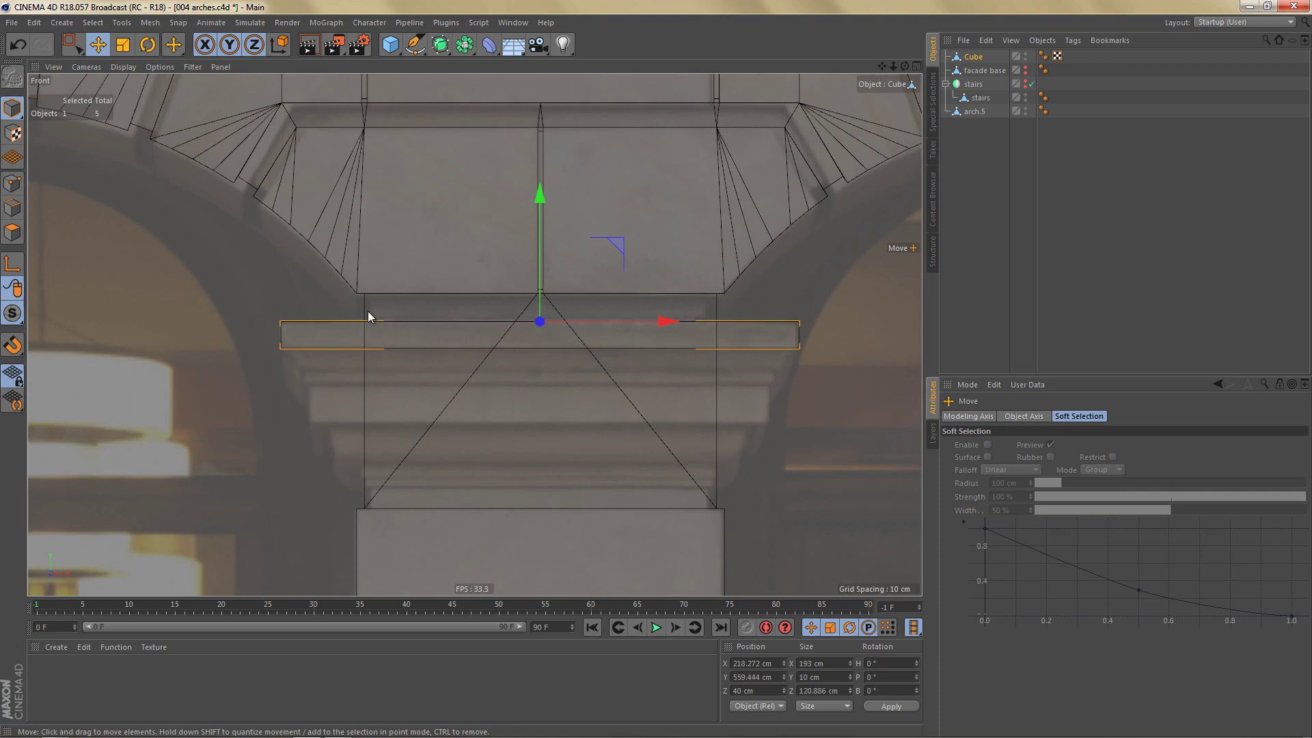
pyautogui.middleClick(400, 336)
pyautogui.middleClick(372, 274)
pyautogui.keyDown('alt'); pyautogui.moveTo(417, 323); pyautogui.dragTo(504, 330); pyautogui.keyUp('alt')
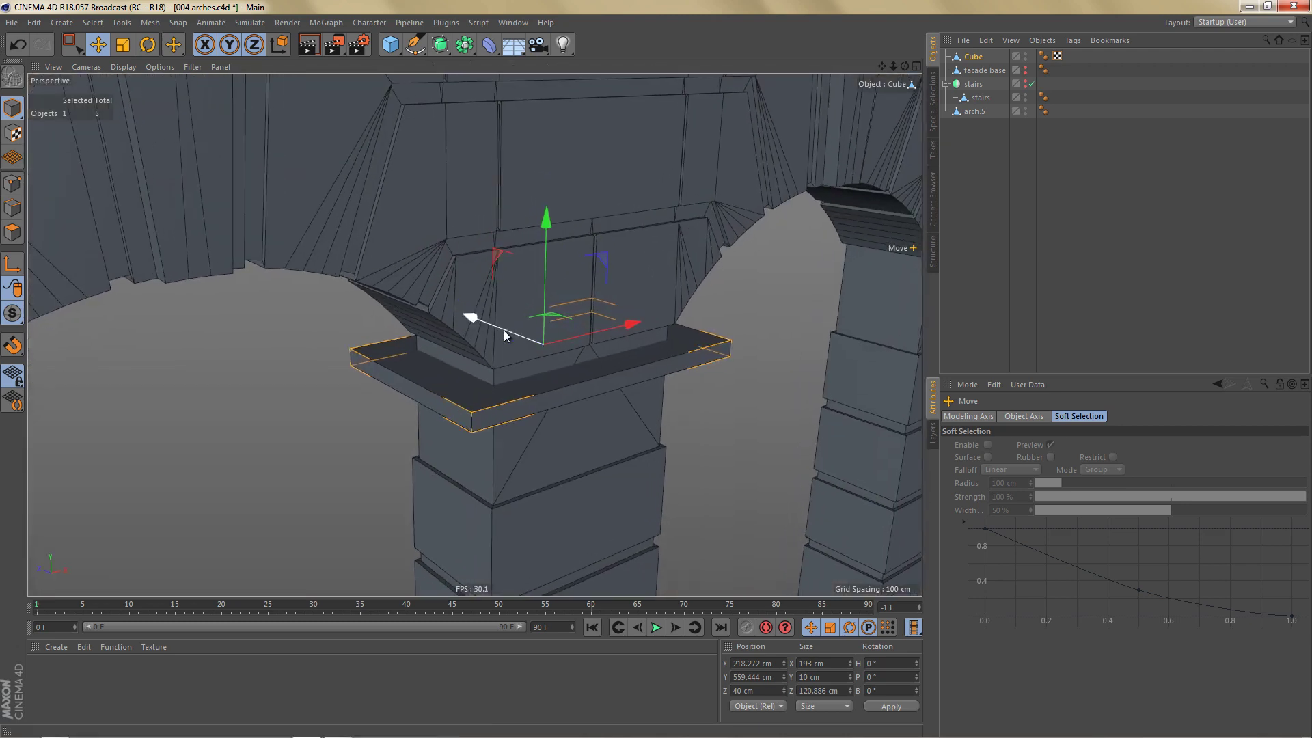
# Step: Select the slab's top face and inset it with a narrow border
pyautogui.press('Return')
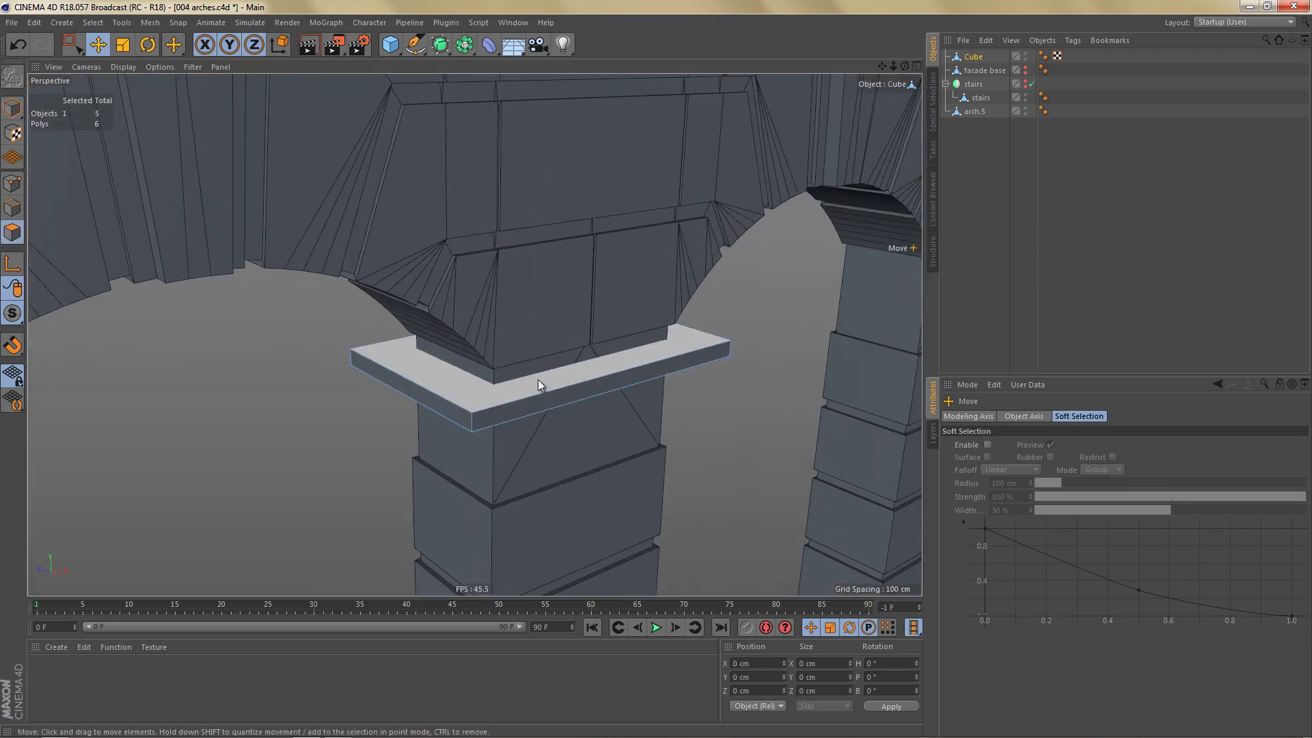
pyautogui.click(540, 379)
pyautogui.keyDown('alt'); pyautogui.moveTo(569, 373); pyautogui.dragTo(606, 368); pyautogui.keyUp('alt')
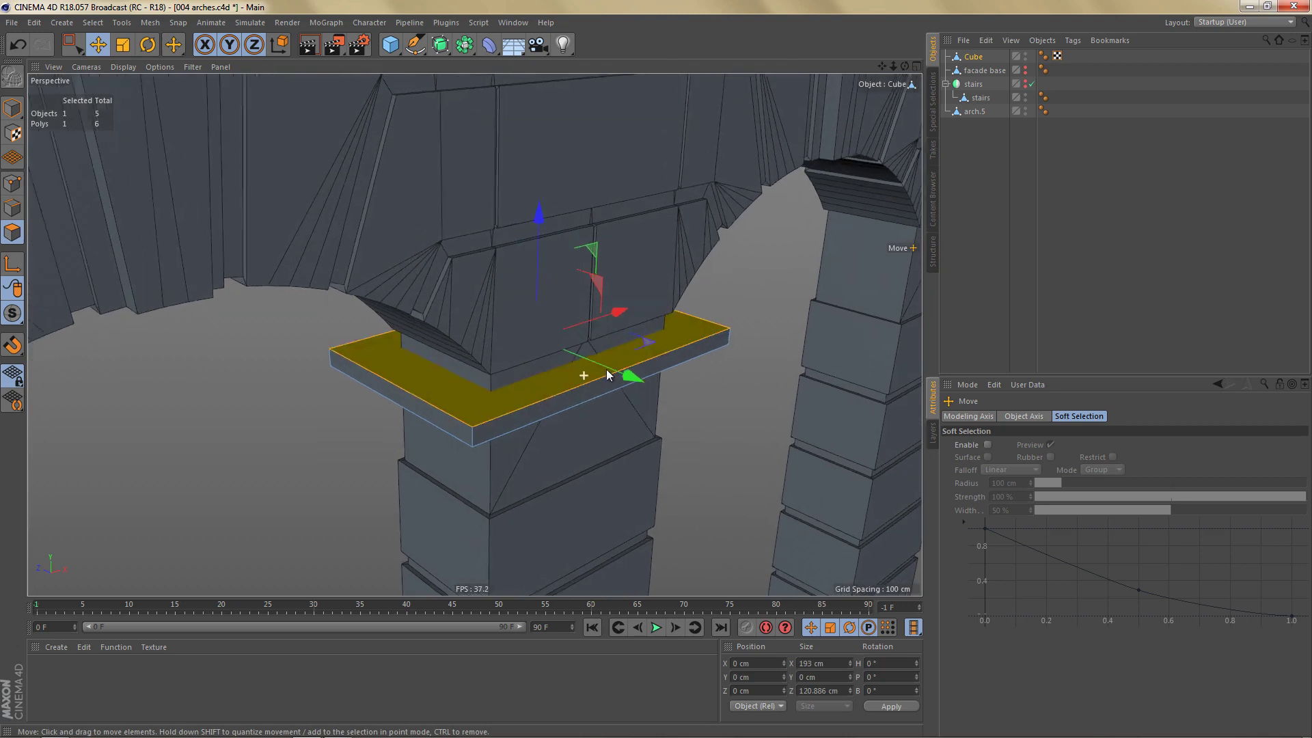
pyautogui.scroll(3, 606, 369)
pyautogui.press('i')
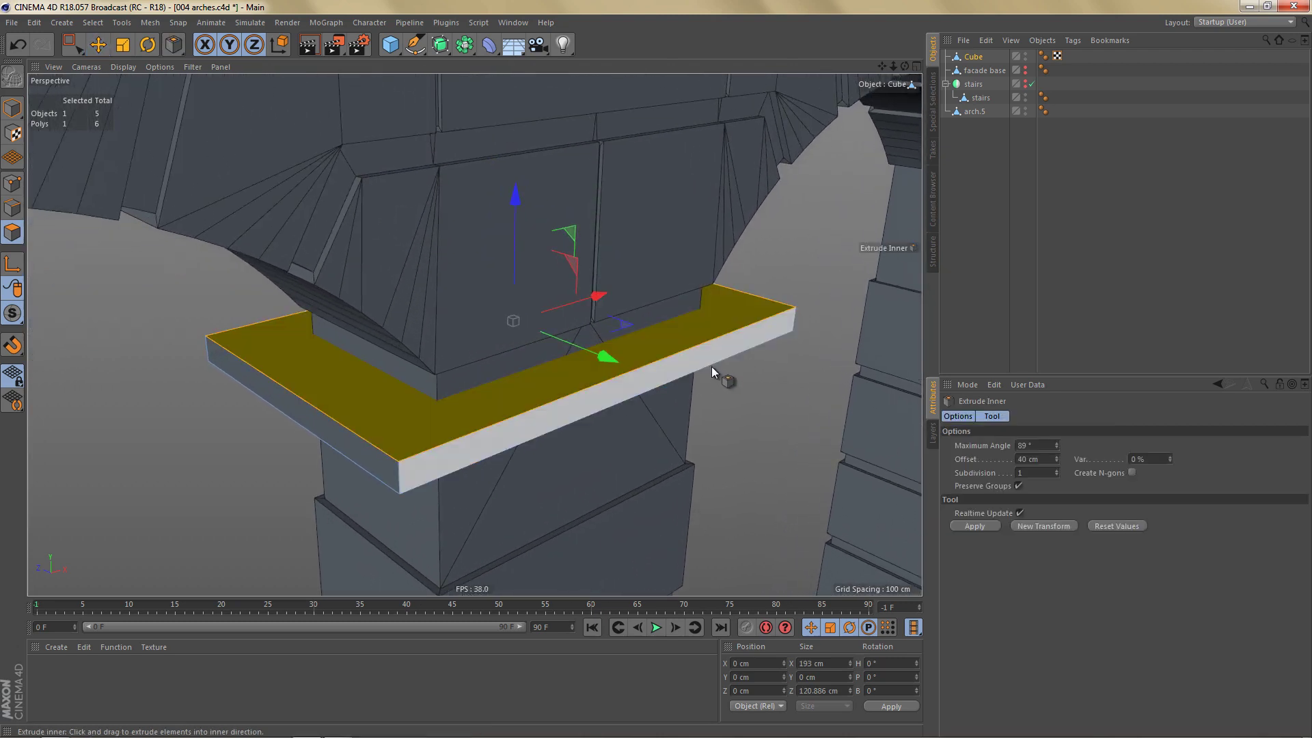
pyautogui.moveTo(711, 367)
pyautogui.mouseDown()
pyautogui.moveTo(656, 369)
pyautogui.moveTo(584, 332)
pyautogui.mouseUp()
pyautogui.keyDown('alt'); pyautogui.moveTo(584, 332); pyautogui.dragTo(583, 333, button='middle'); pyautogui.keyUp('alt')
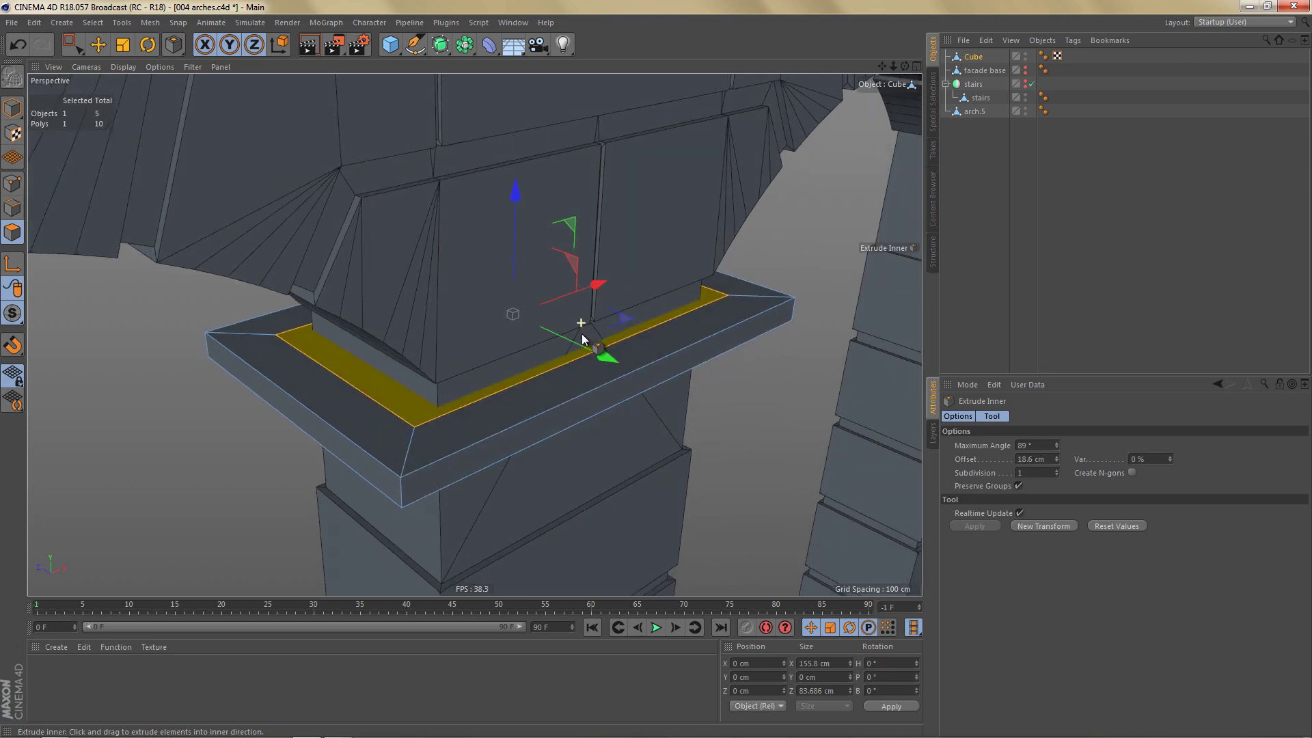
# Step: Narrow the inset top face and raise it about 10 cm into a sloped top
pyautogui.press('t')
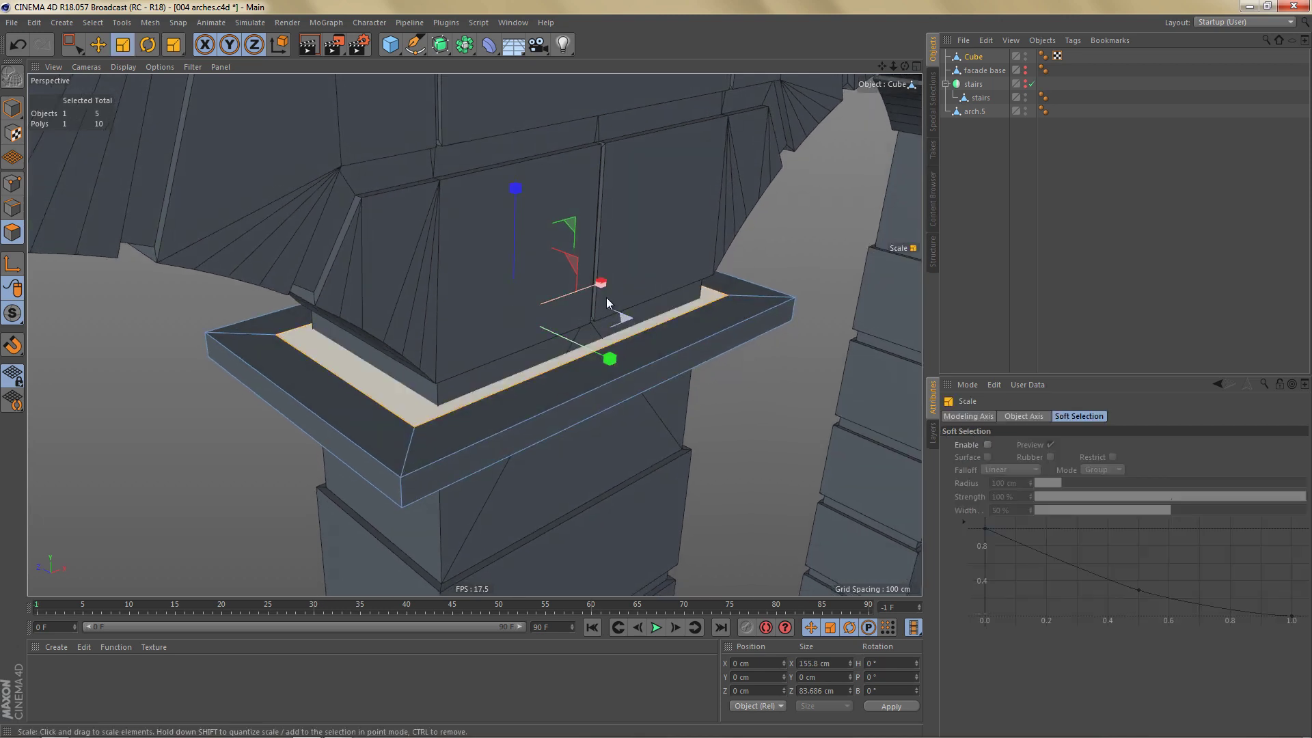
pyautogui.moveTo(601, 284); pyautogui.dragTo(596, 286)
pyautogui.click(601, 291)
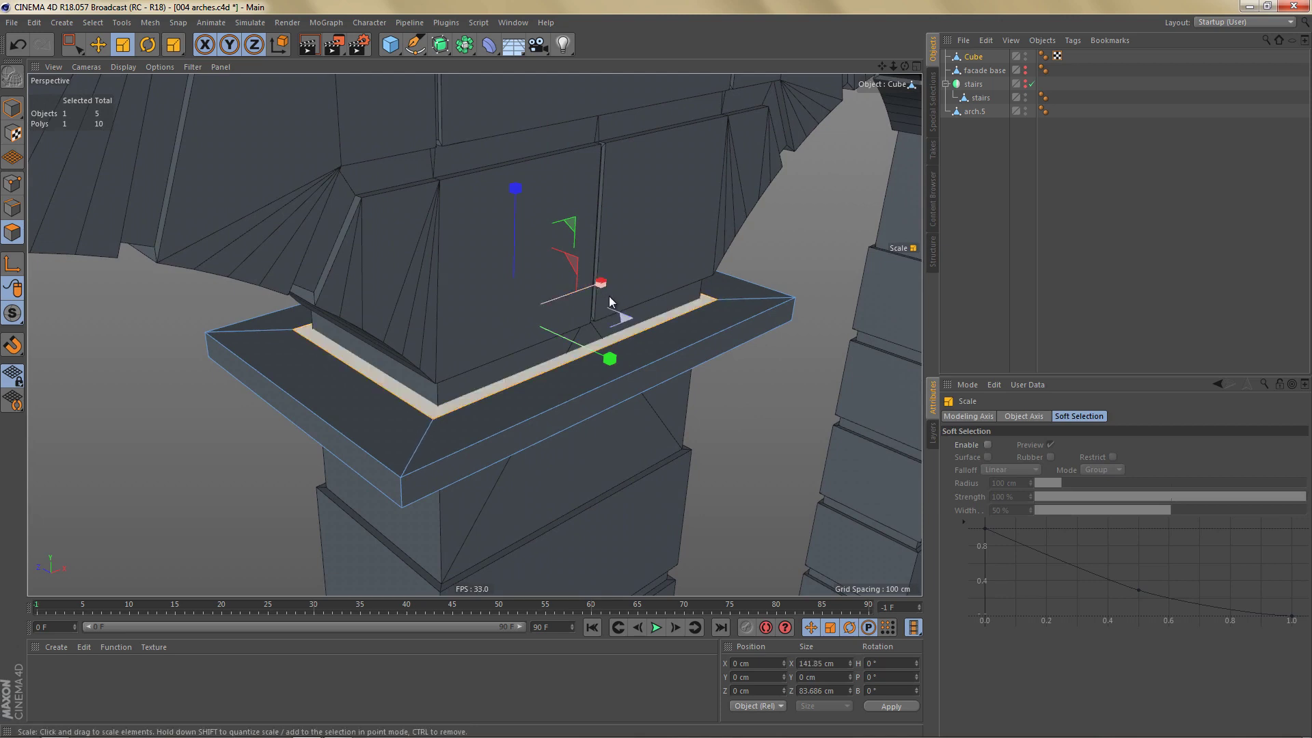
pyautogui.moveTo(606, 284); pyautogui.dragTo(601, 288)
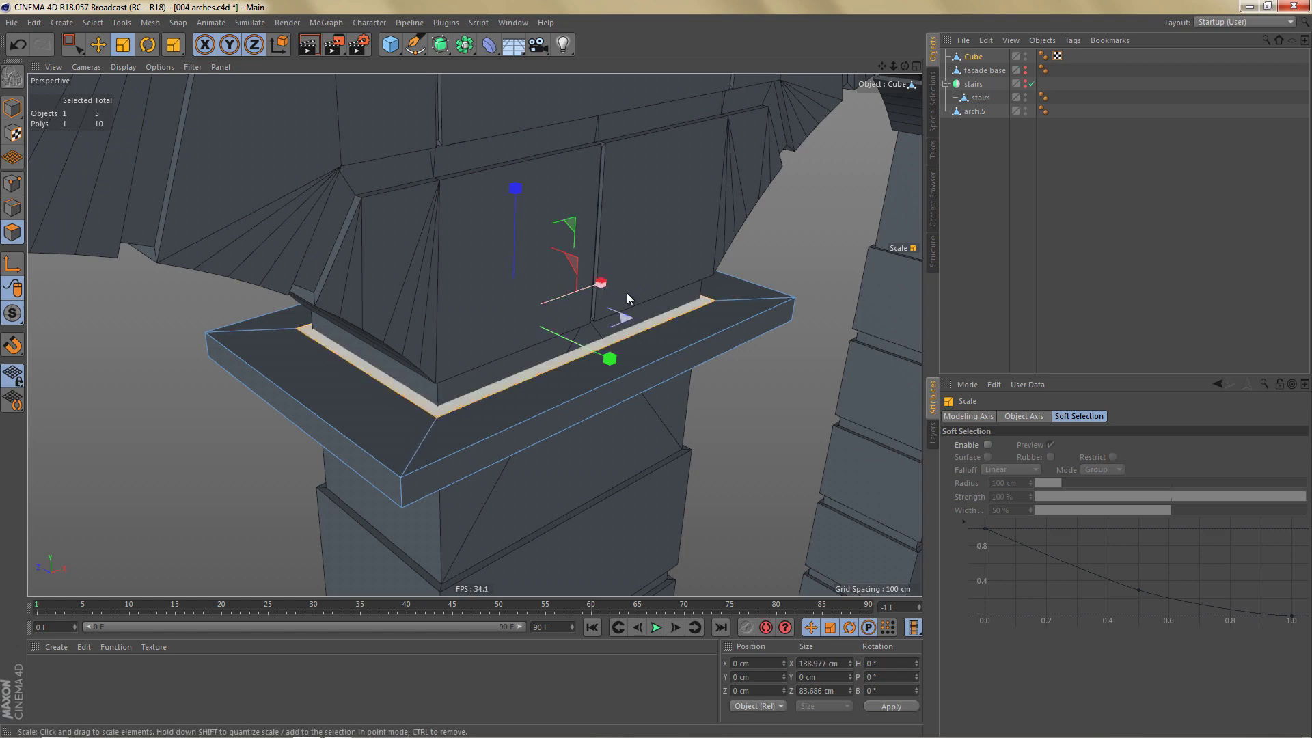
pyautogui.press('e')
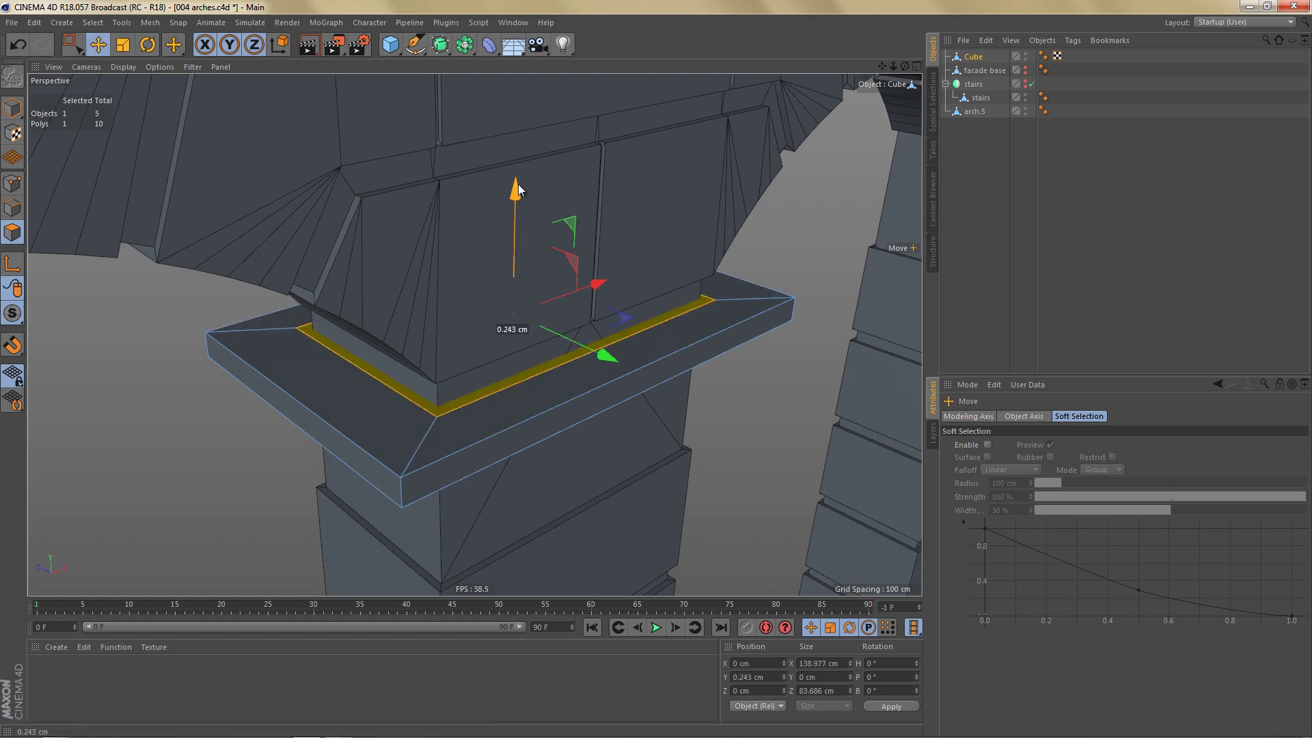
pyautogui.moveTo(516, 194); pyautogui.dragTo(517, 171)
pyautogui.moveTo(502, 406)
pyautogui.keyDown('alt'); pyautogui.mouseDown()
pyautogui.moveTo(487, 343)
pyautogui.moveTo(512, 359)
pyautogui.mouseUp(); pyautogui.keyUp('alt')
# Step: Frame the slab in the maximised Front view and switch to rectangle selection
pyautogui.middleClick(593, 401)
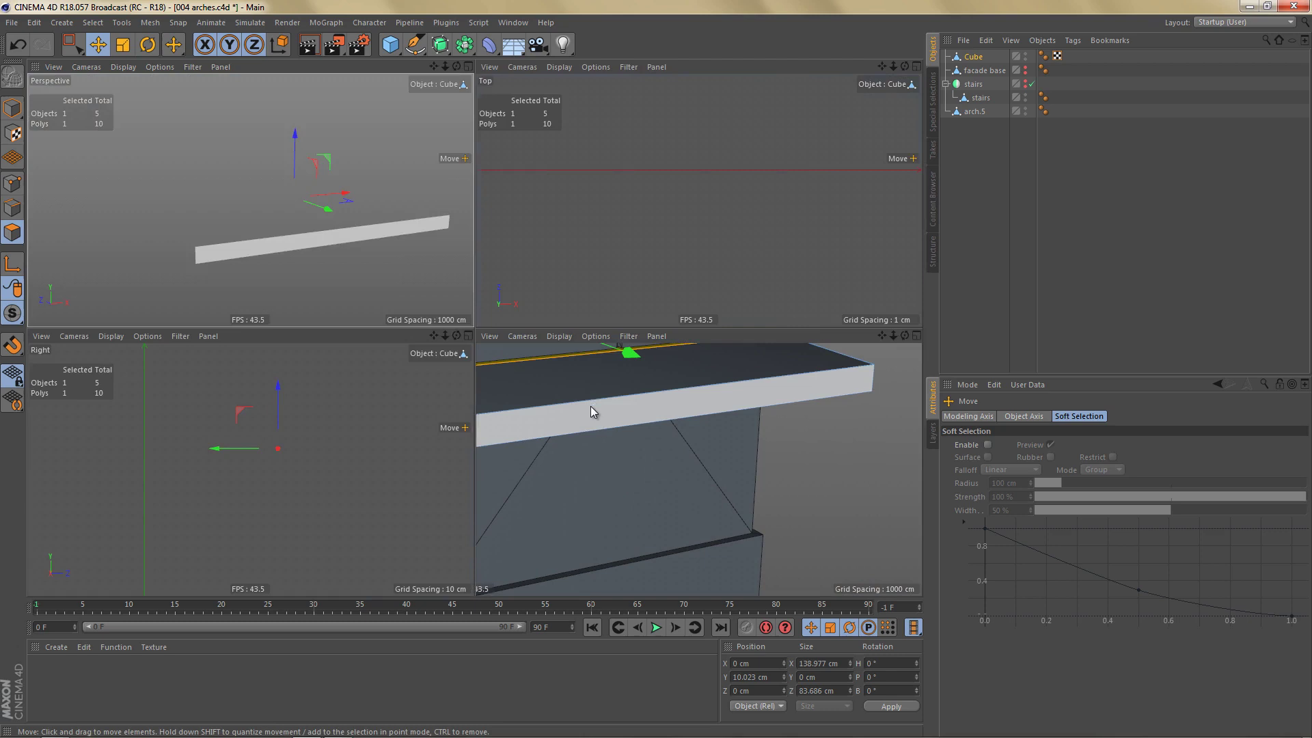
pyautogui.middleClick(590, 406)
pyautogui.keyDown('alt'); pyautogui.moveTo(574, 392); pyautogui.dragTo(532, 383); pyautogui.keyUp('alt')
pyautogui.keyDown('alt'); pyautogui.moveTo(531, 384); pyautogui.dragTo(552, 388, button='right'); pyautogui.keyUp('alt')
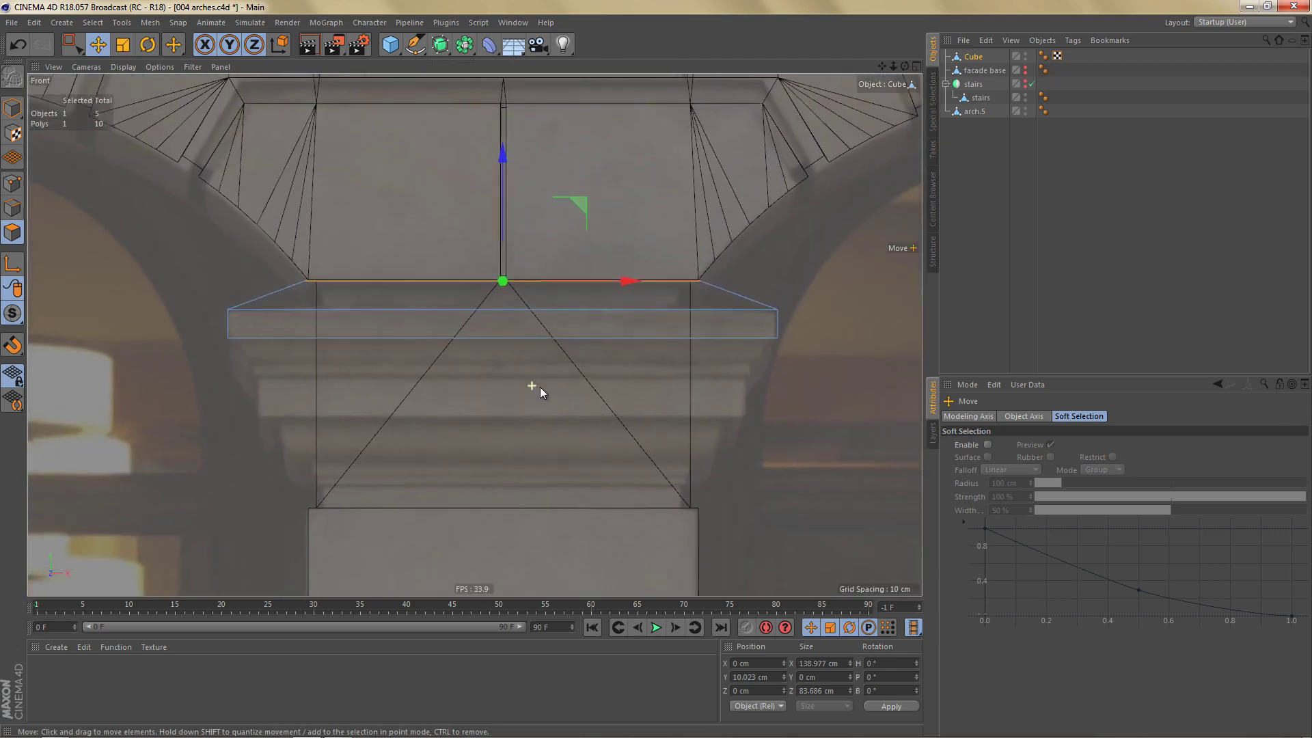
pyautogui.press('0')
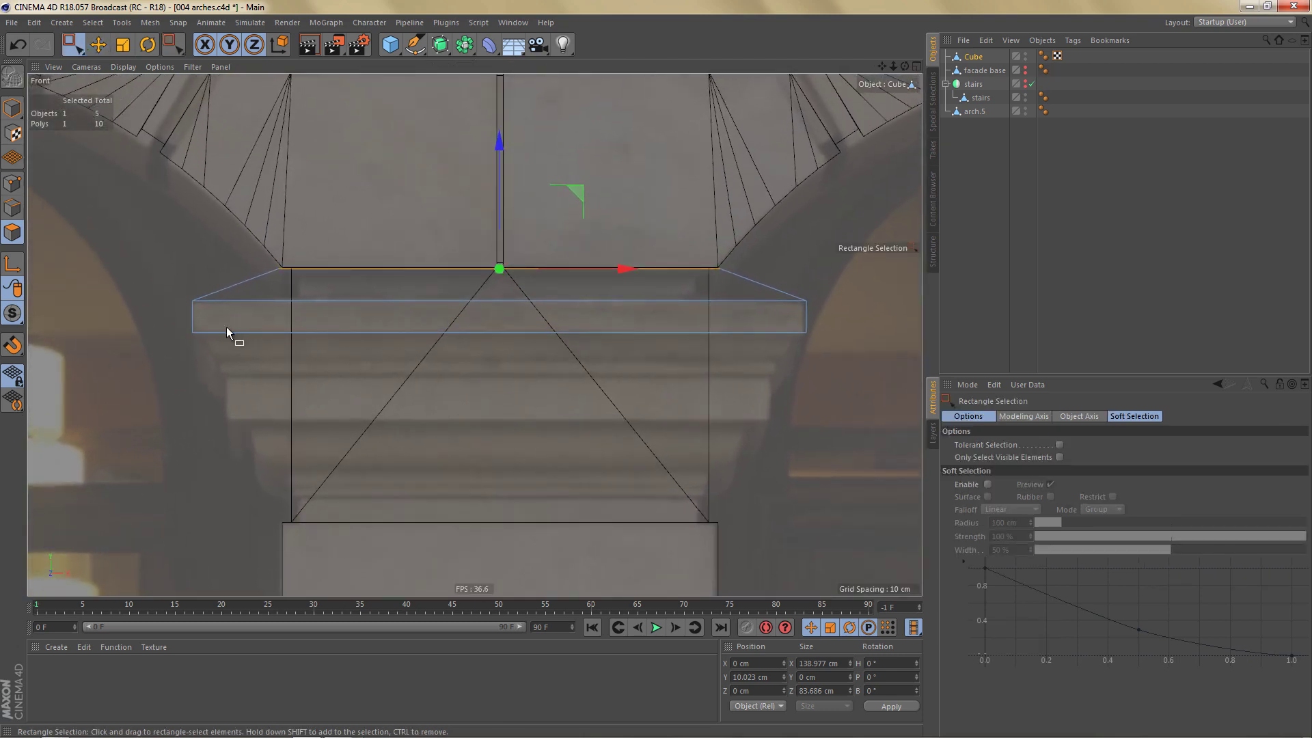
# Step: Select the slab's bottom face and inset it by 3 cm
pyautogui.moveTo(182, 326)
pyautogui.mouseDown()
pyautogui.moveTo(580, 348)
pyautogui.moveTo(774, 455)
pyautogui.mouseUp()
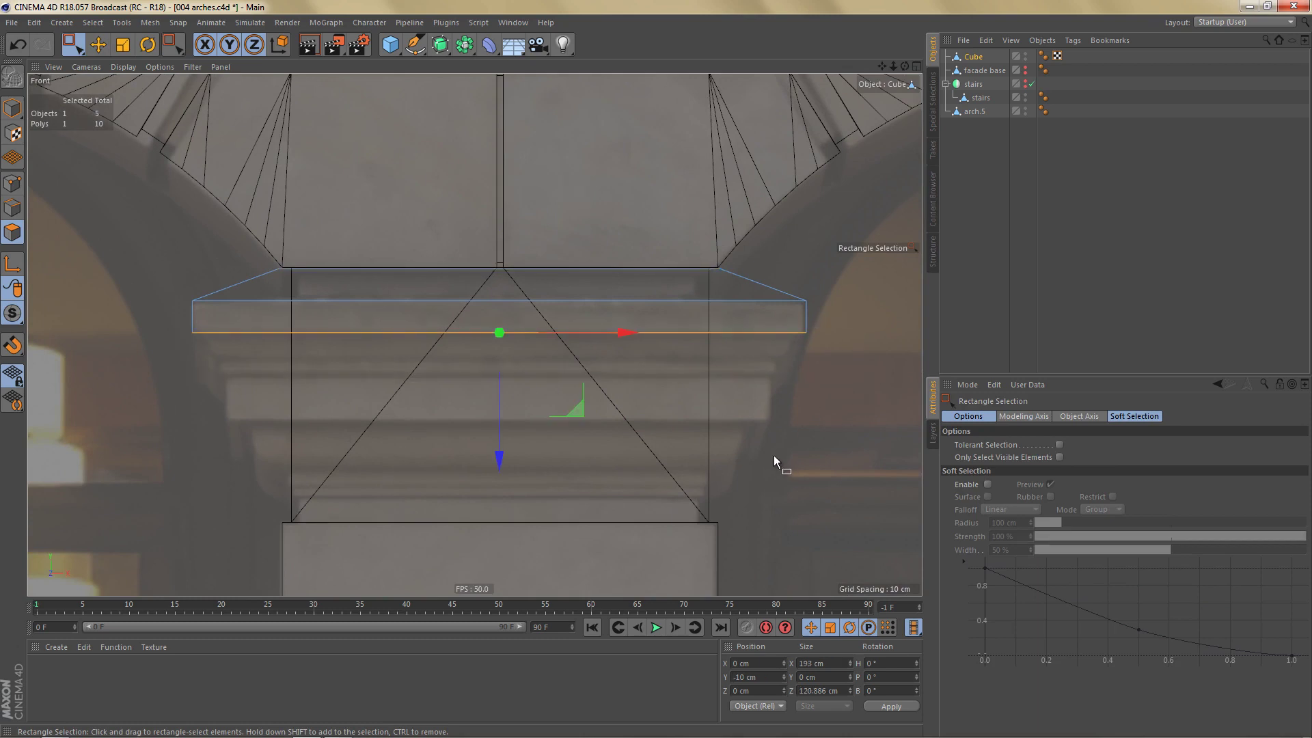
pyautogui.scroll(2, 673, 395)
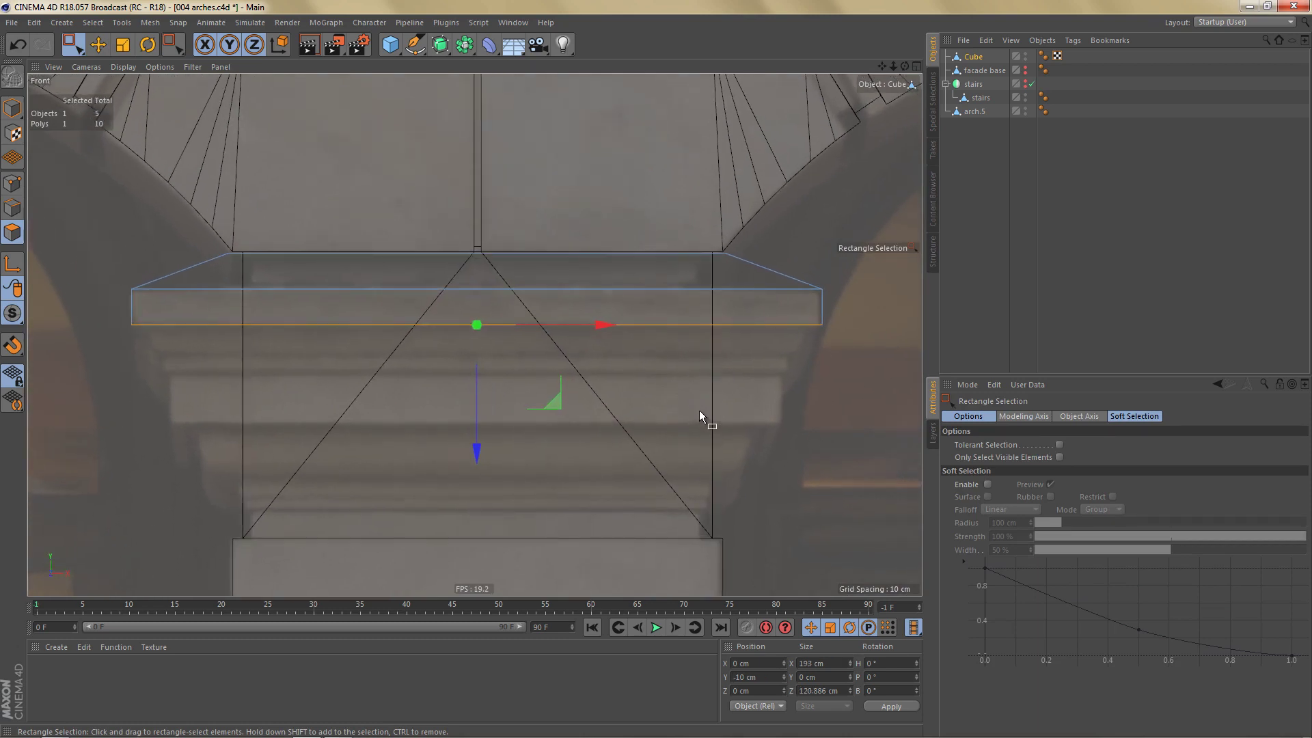
pyautogui.press('i')
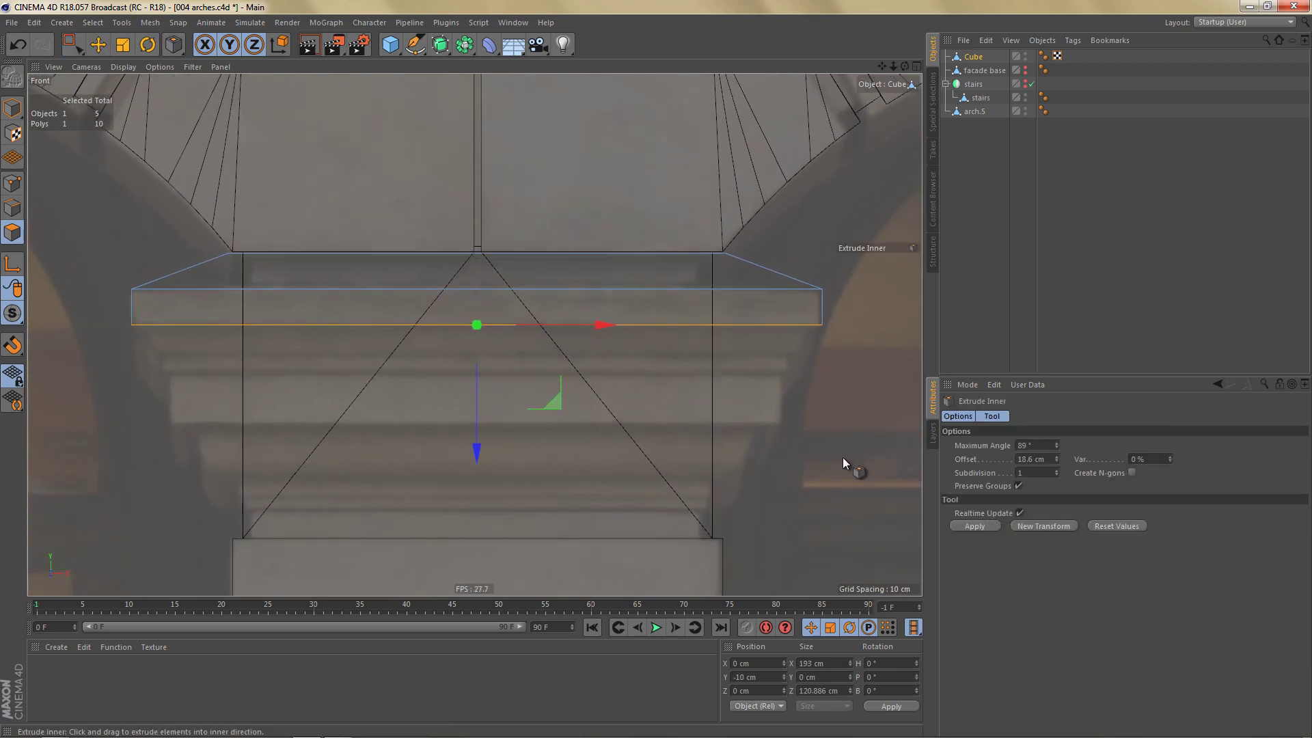
pyautogui.doubleClick(1035, 459)
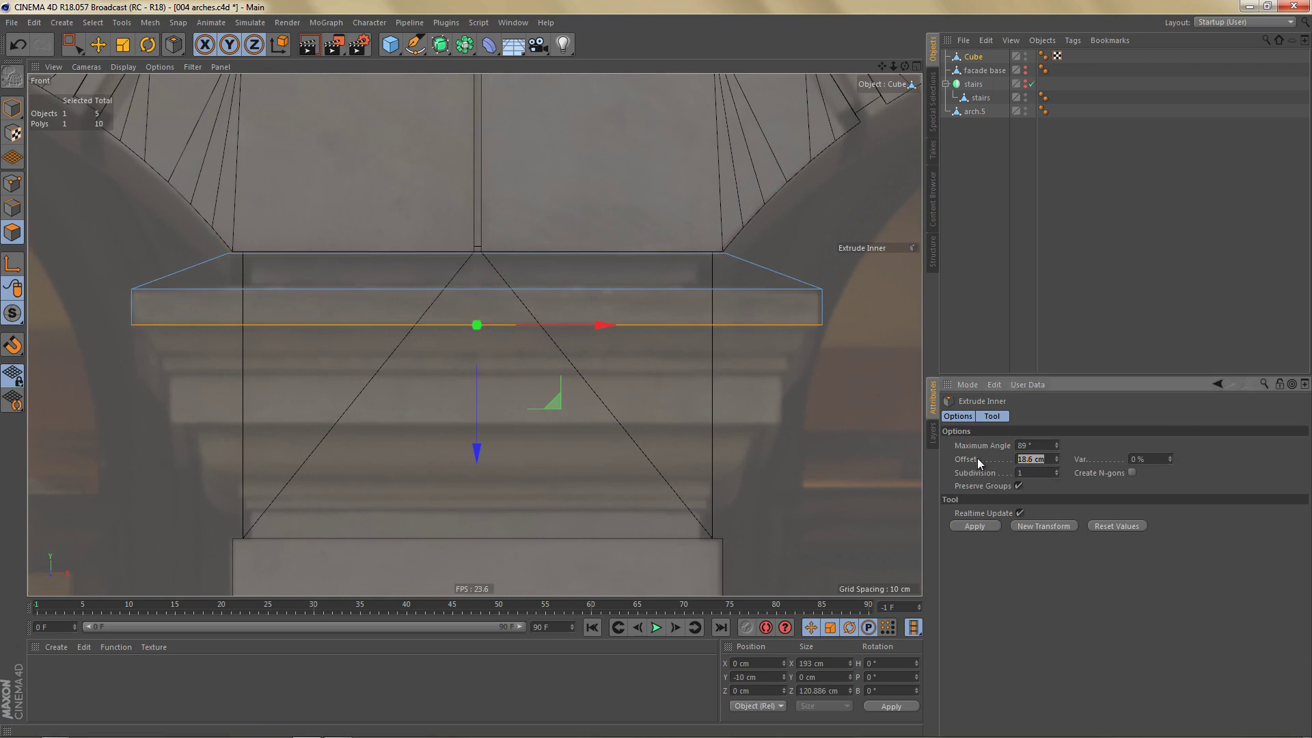
pyautogui.write('3')
pyautogui.click(971, 528)
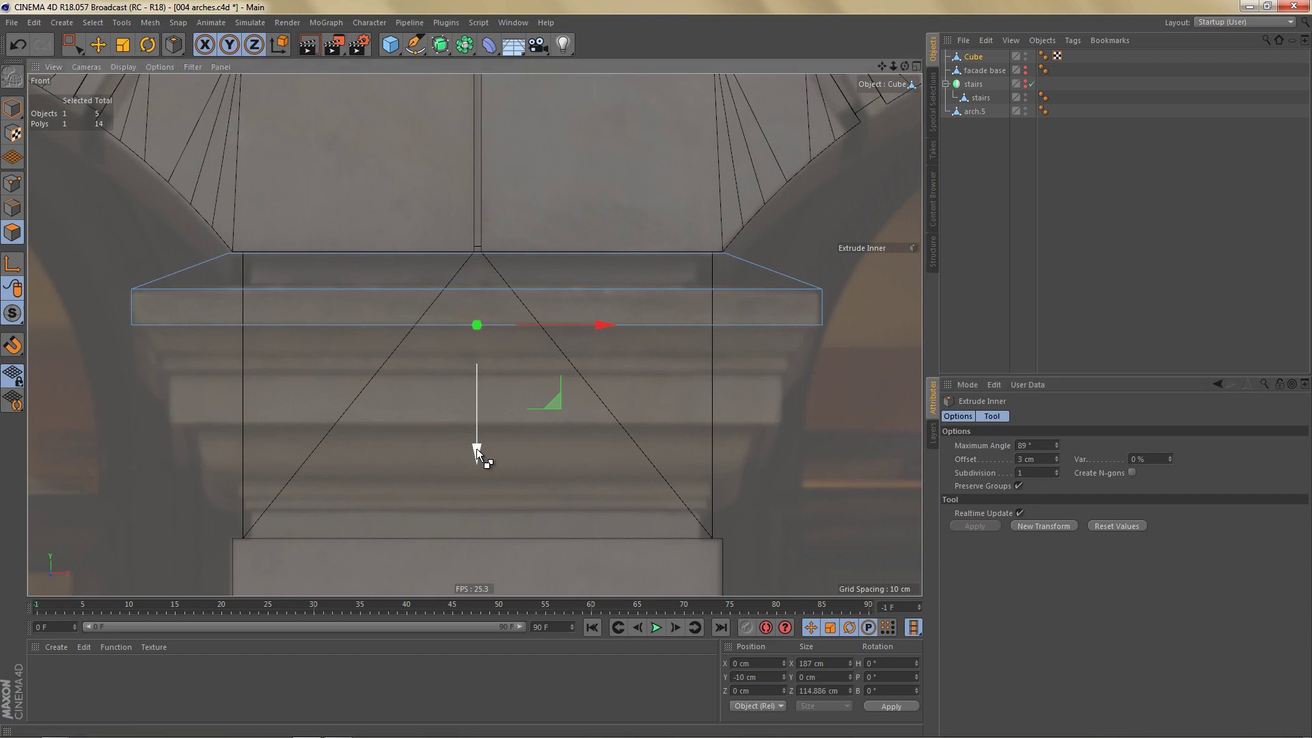
# Step: Push the inset bottom face down about 8 cm and taper it slightly inward
pyautogui.moveTo(476, 448); pyautogui.dragTo(494, 485)
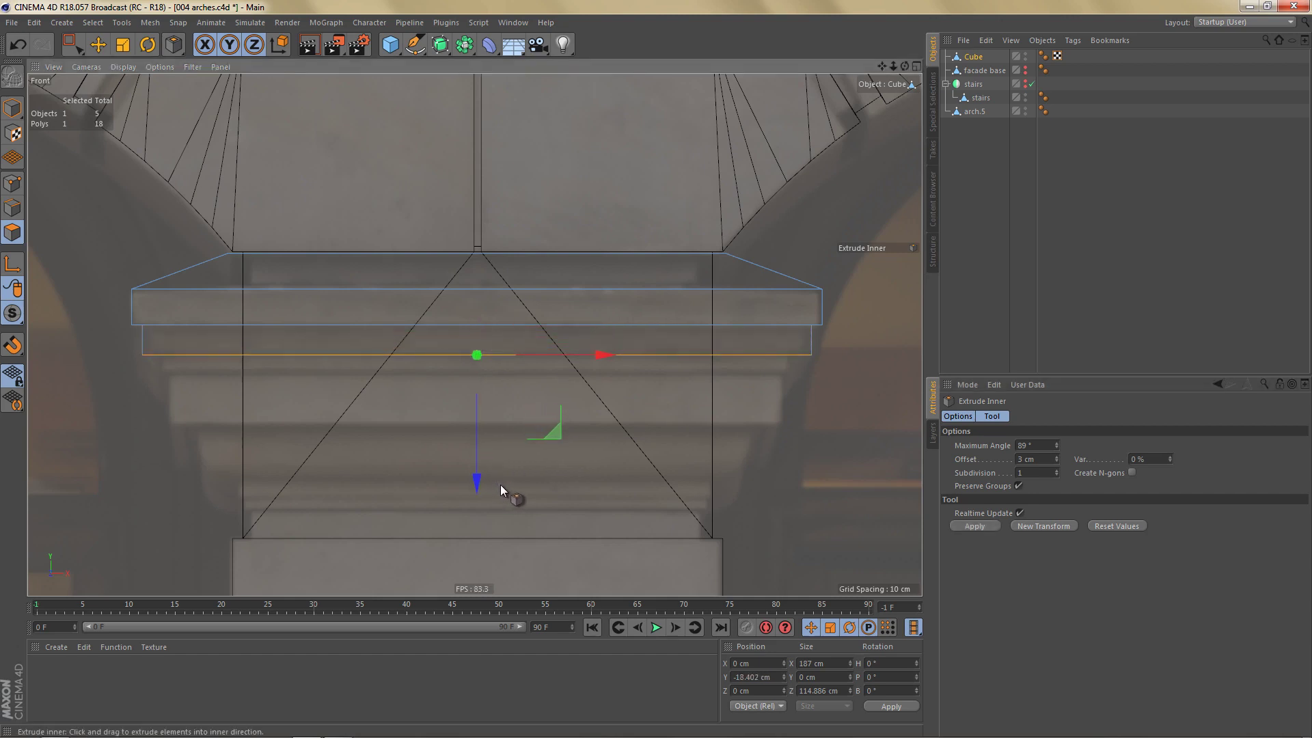
pyautogui.press('t')
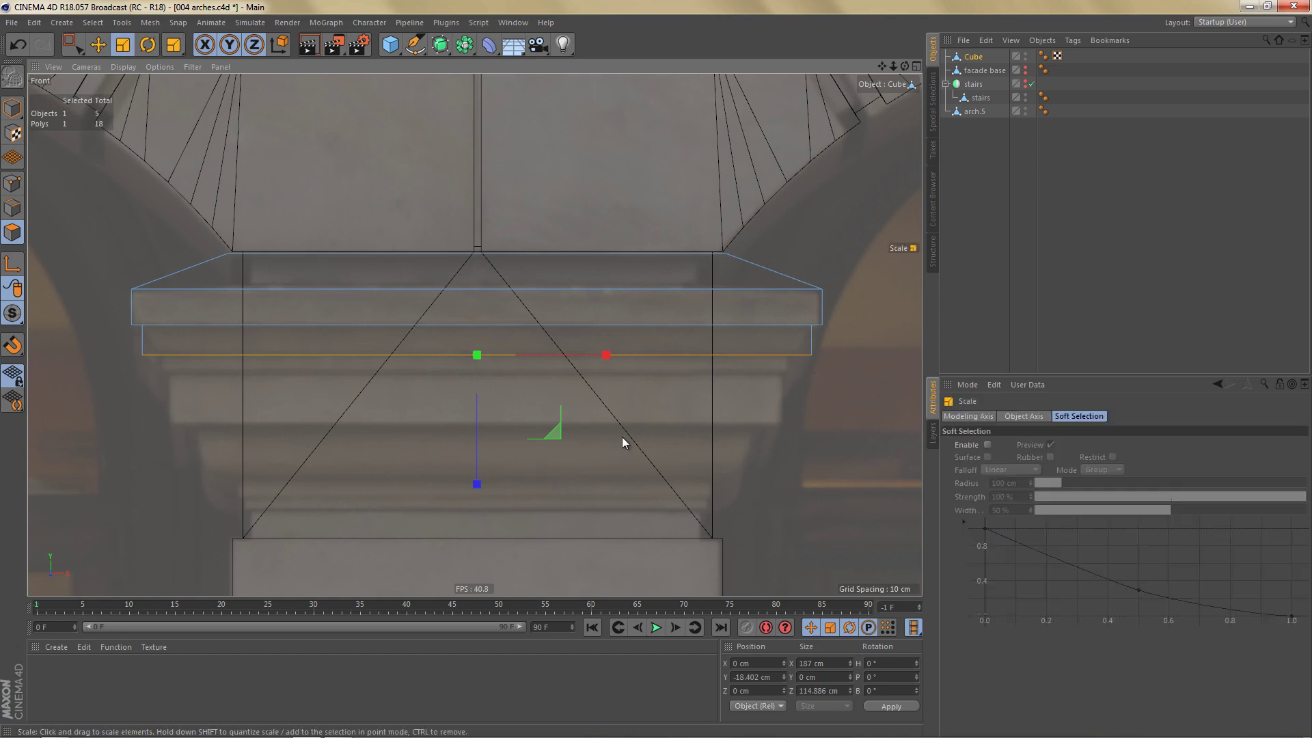
pyautogui.moveTo(622, 437); pyautogui.dragTo(589, 444)
# Step: Add two 2 cm inset tiers below the slab: a thin band, then a deeper block
pyautogui.press('i')
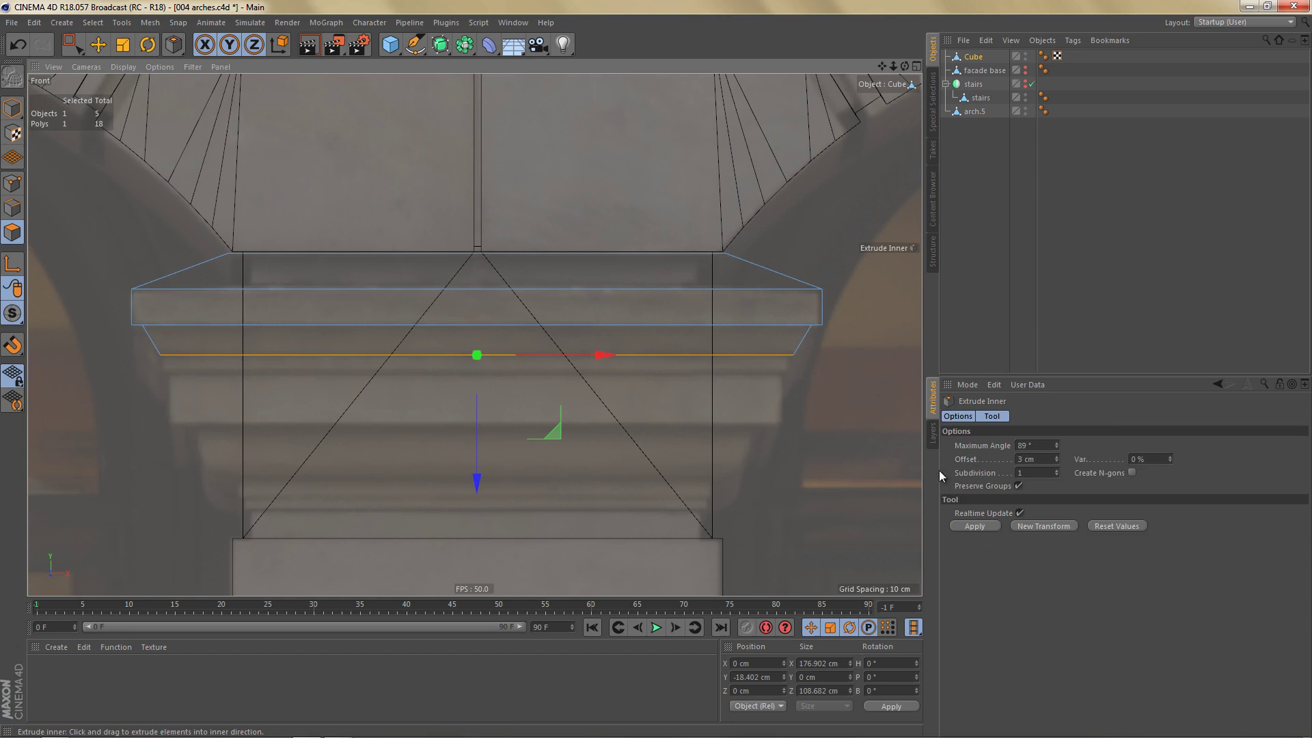
pyautogui.click(1030, 458)
pyautogui.write('2')
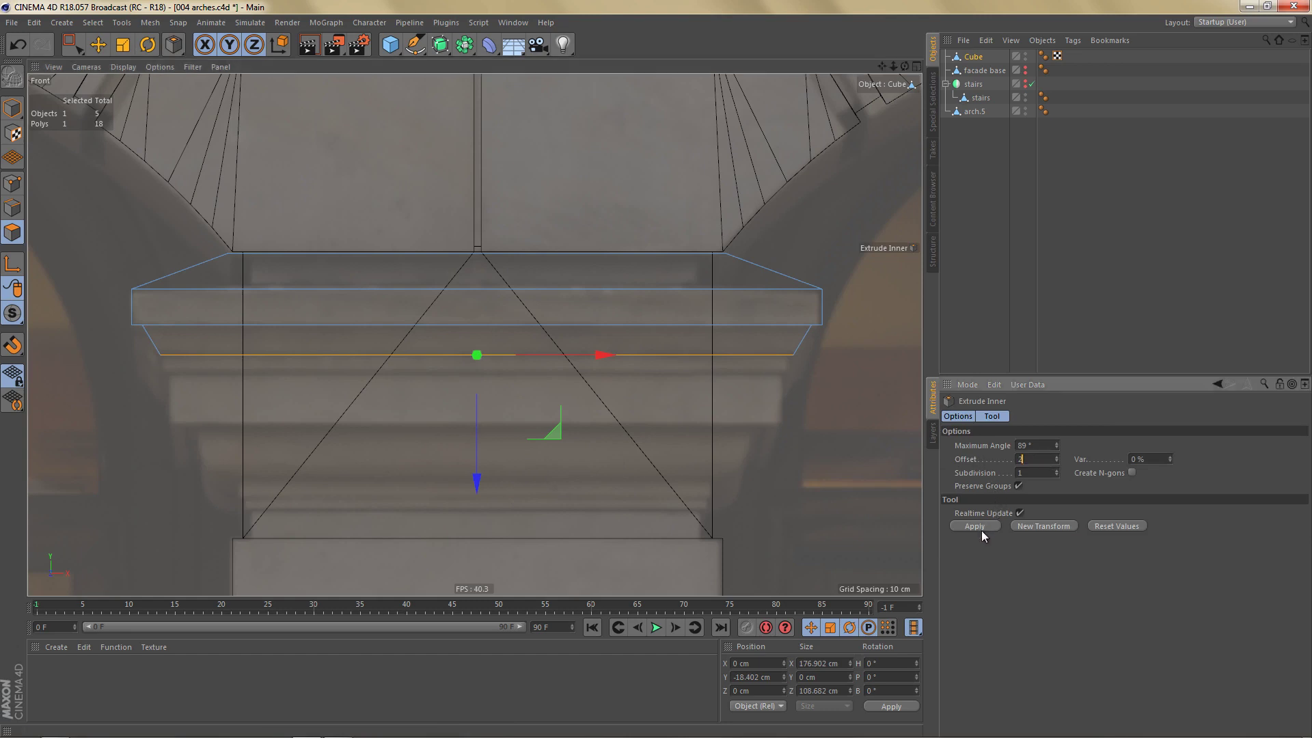
pyautogui.click(974, 526)
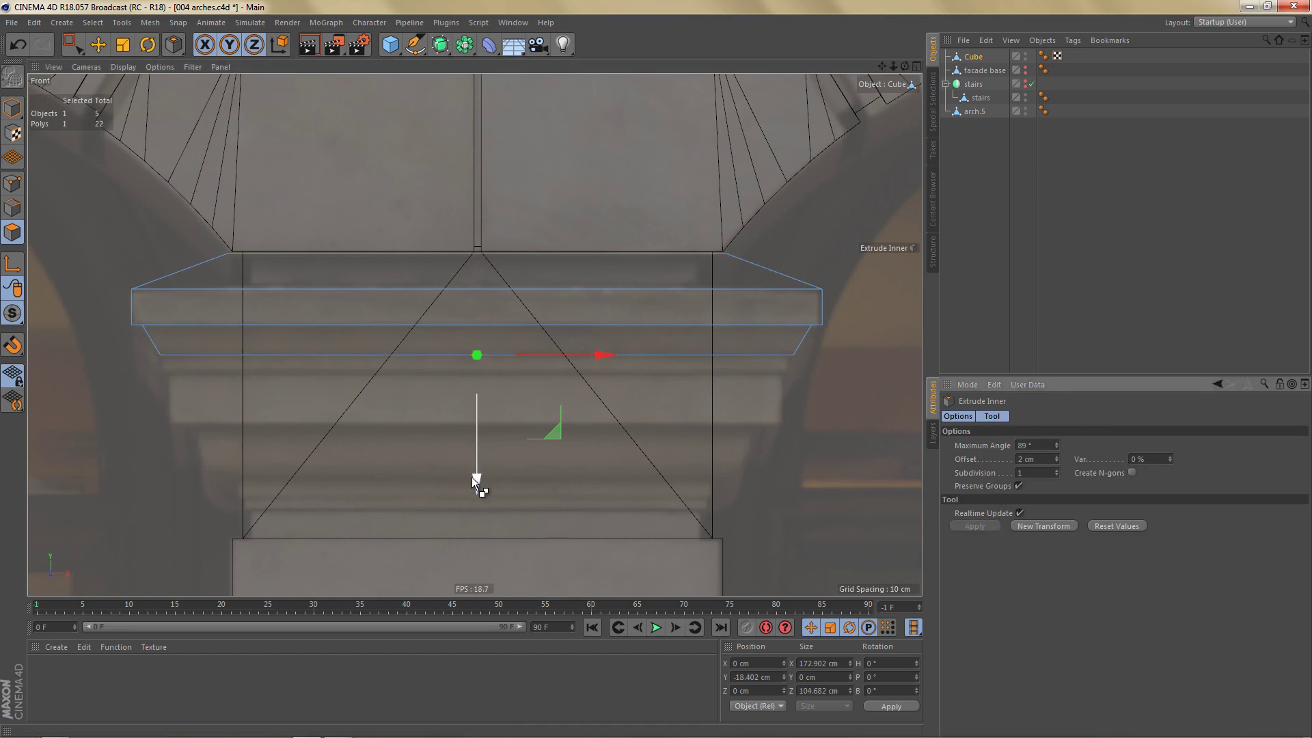
pyautogui.moveTo(477, 482); pyautogui.dragTo(480, 504)
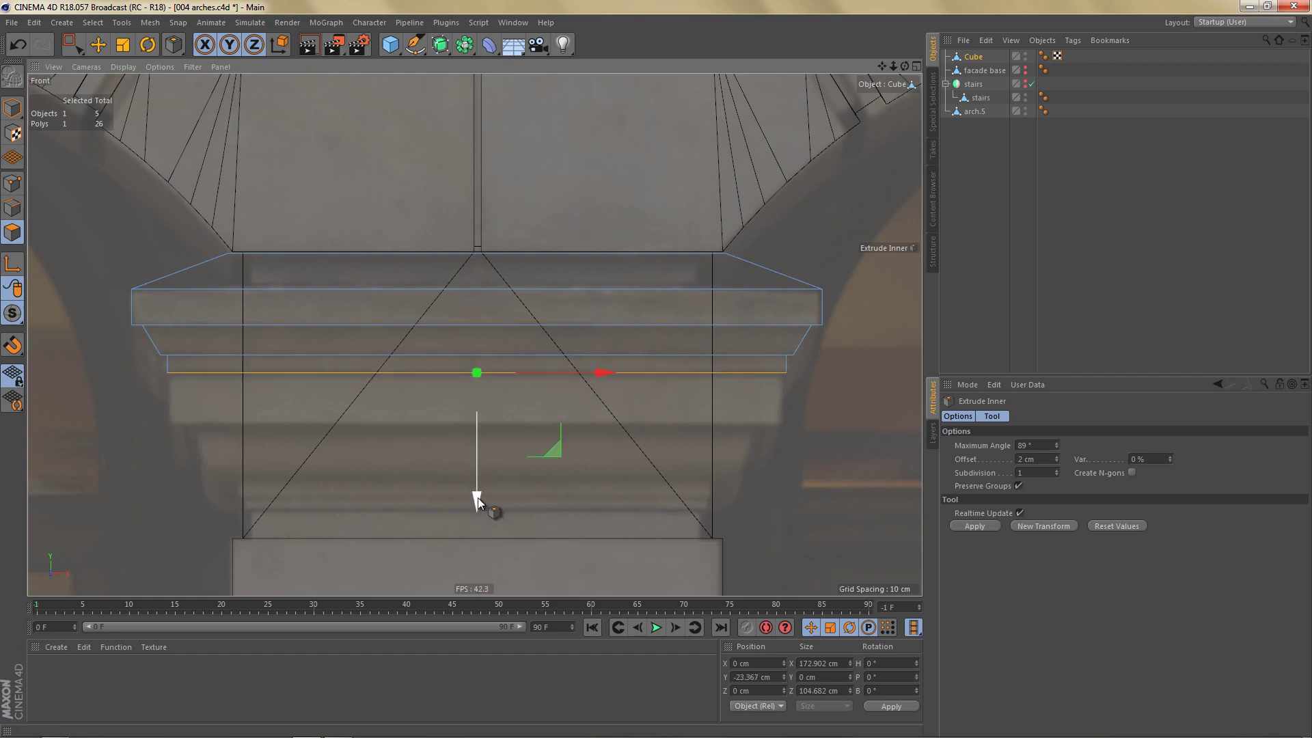
pyautogui.click(984, 525)
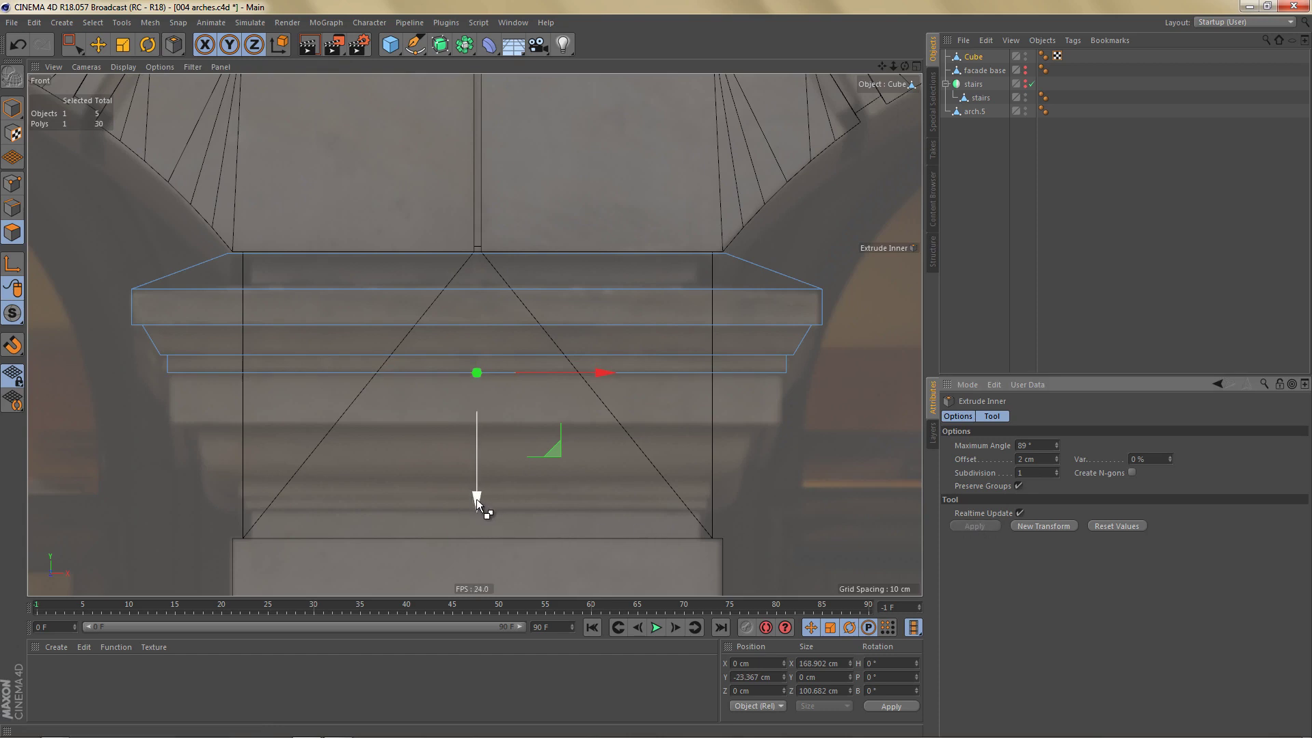
pyautogui.moveTo(477, 501); pyautogui.dragTo(491, 557)
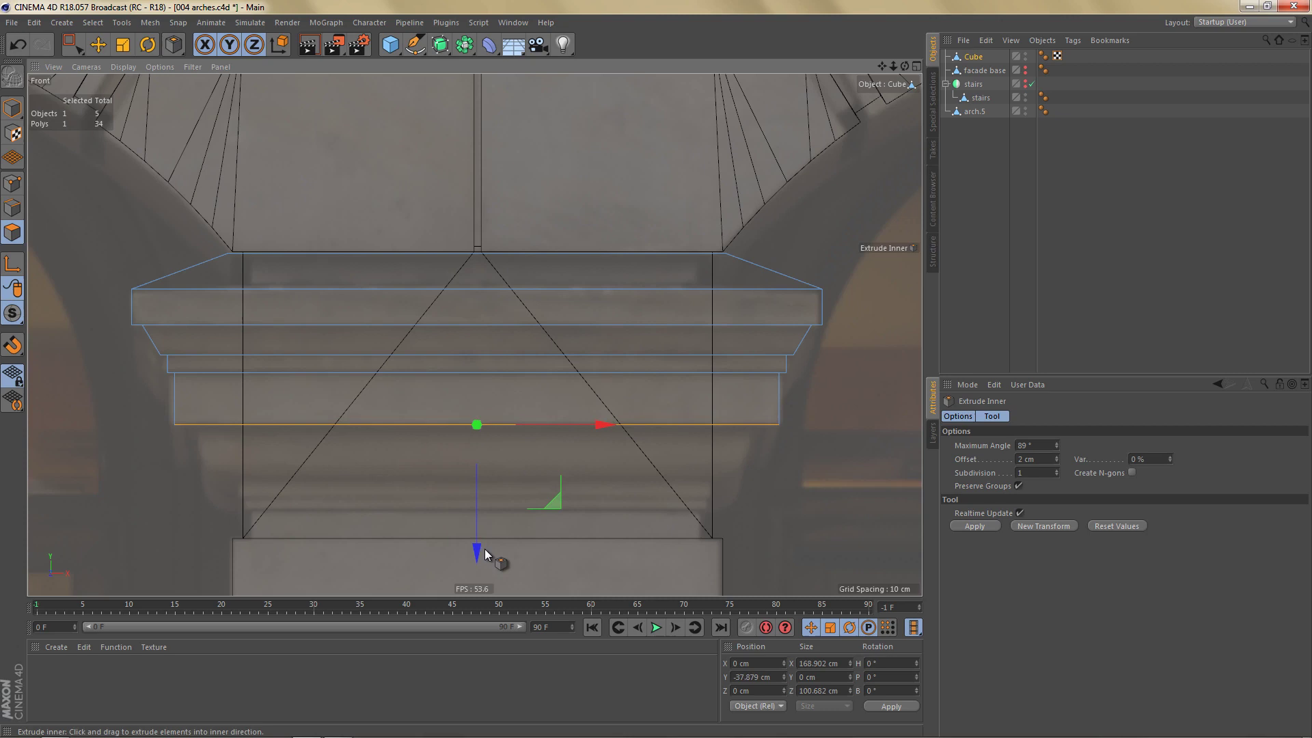
# Step: Inset the bottom face by 8 cm and pull it down about 9 cm as a narrower tier
pyautogui.doubleClick(1027, 458)
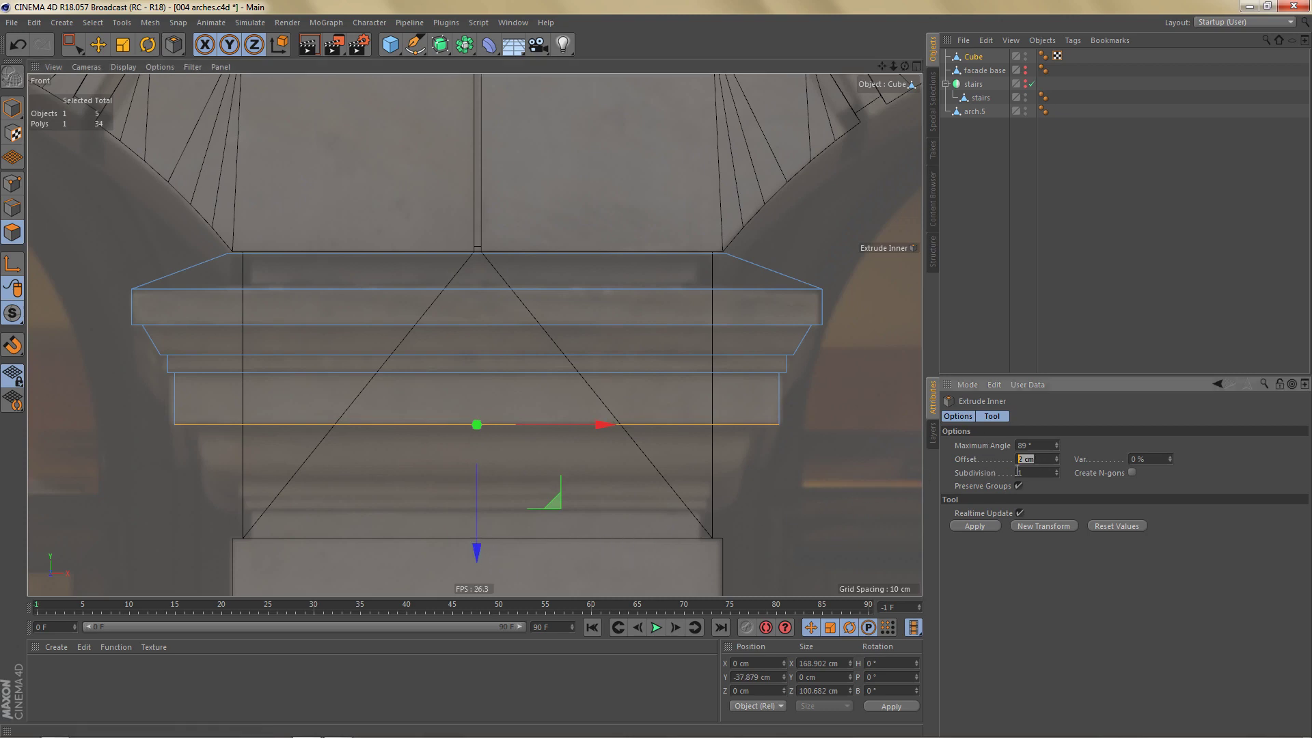
pyautogui.write('8')
pyautogui.click(970, 526)
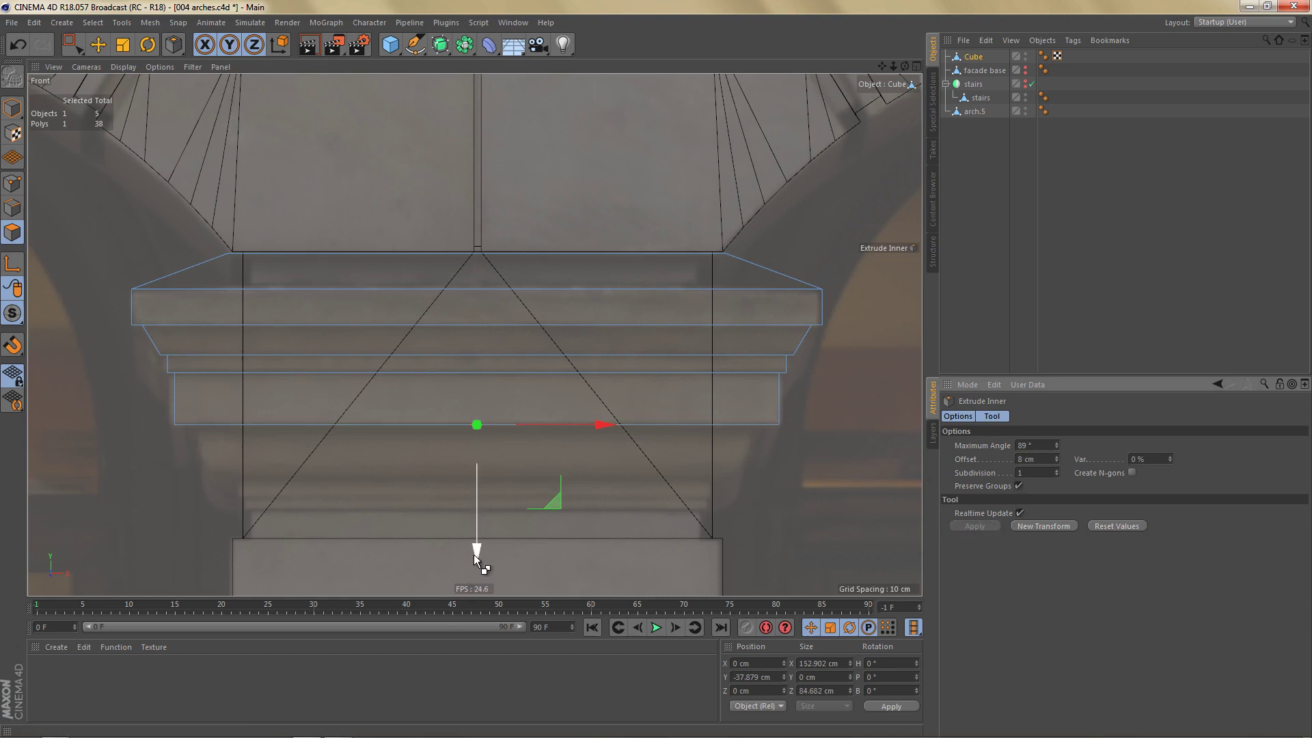
pyautogui.keyDown('ctrl'); pyautogui.moveTo(479, 556); pyautogui.dragTo(487, 588); pyautogui.keyUp('ctrl')
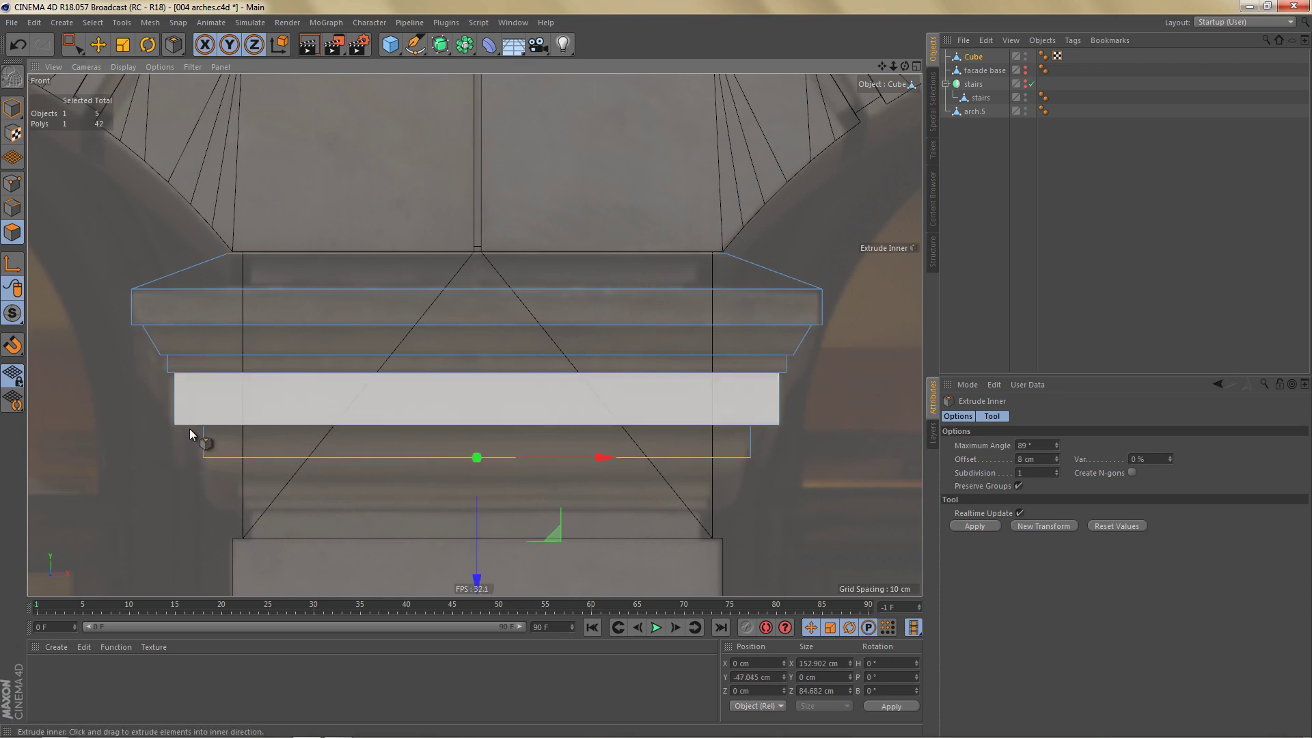
pyautogui.click(227, 468)
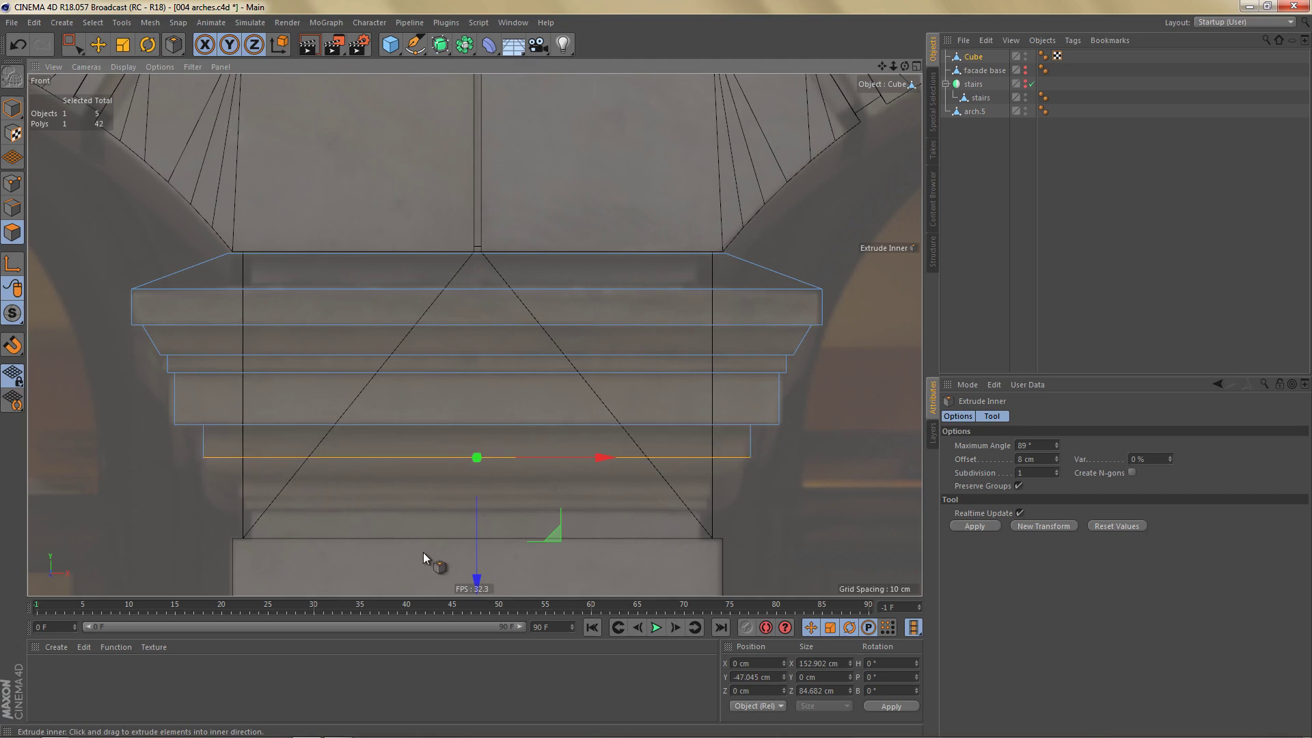
pyautogui.scroll(2, 516, 499)
pyautogui.scroll(2, 502, 465)
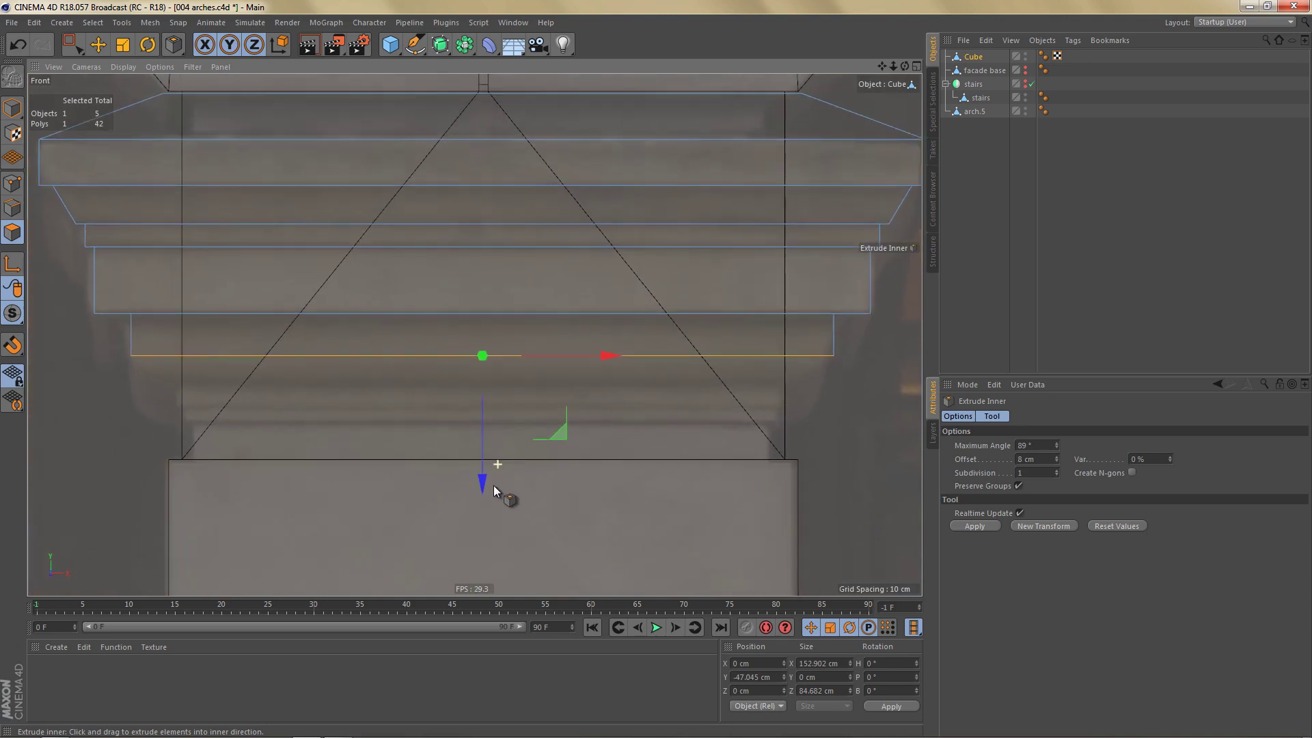
# Step: Extrude the capital's underside into another tier, shrink it slightly and lower it 4 cm
pyautogui.moveTo(485, 484); pyautogui.dragTo(481, 518)
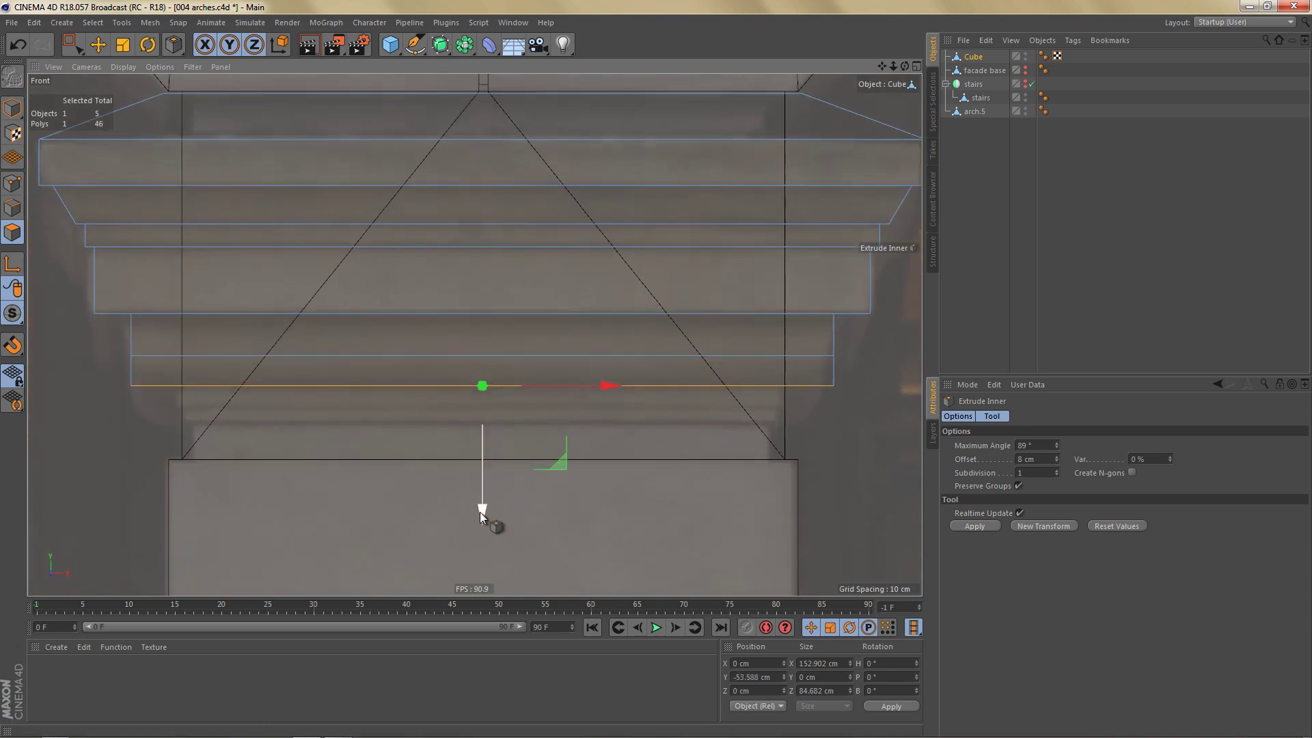
pyautogui.press('t')
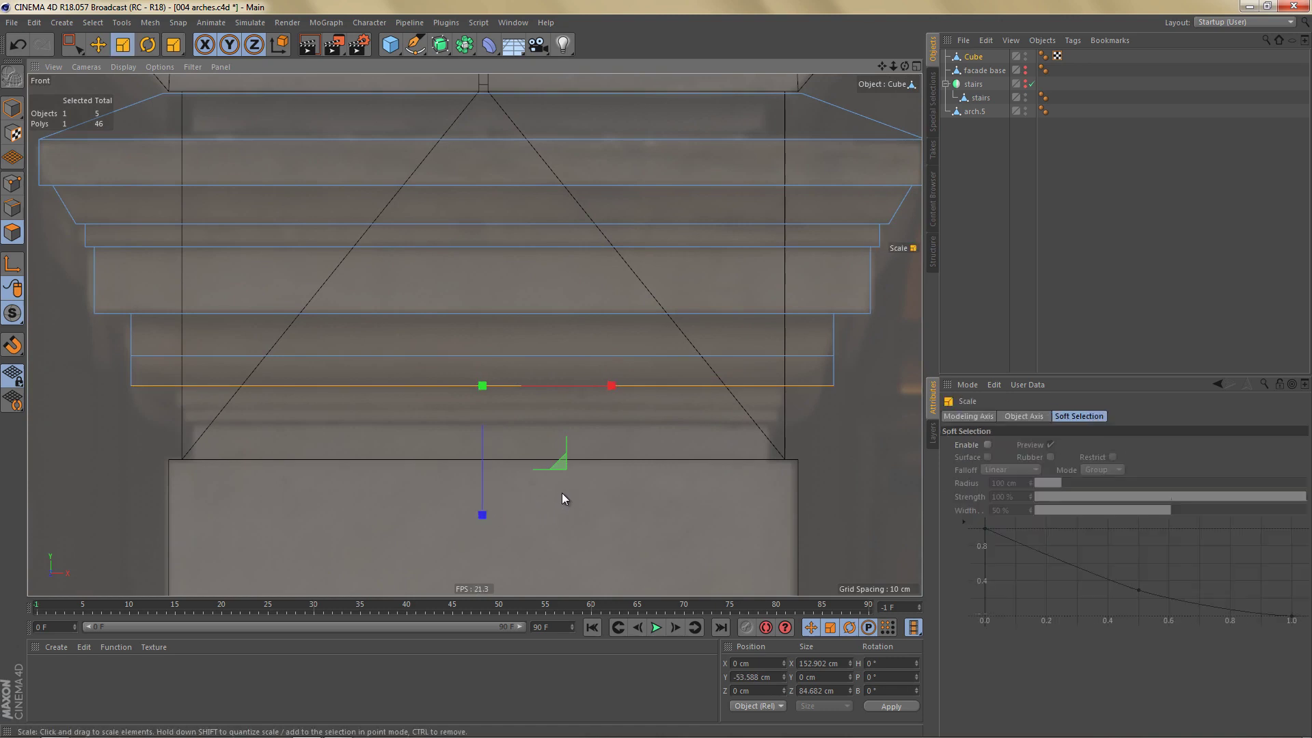
pyautogui.moveTo(562, 493)
pyautogui.mouseDown()
pyautogui.moveTo(482, 513)
pyautogui.moveTo(494, 510)
pyautogui.mouseUp()
pyautogui.press('e')
pyautogui.moveTo(483, 511); pyautogui.dragTo(490, 533)
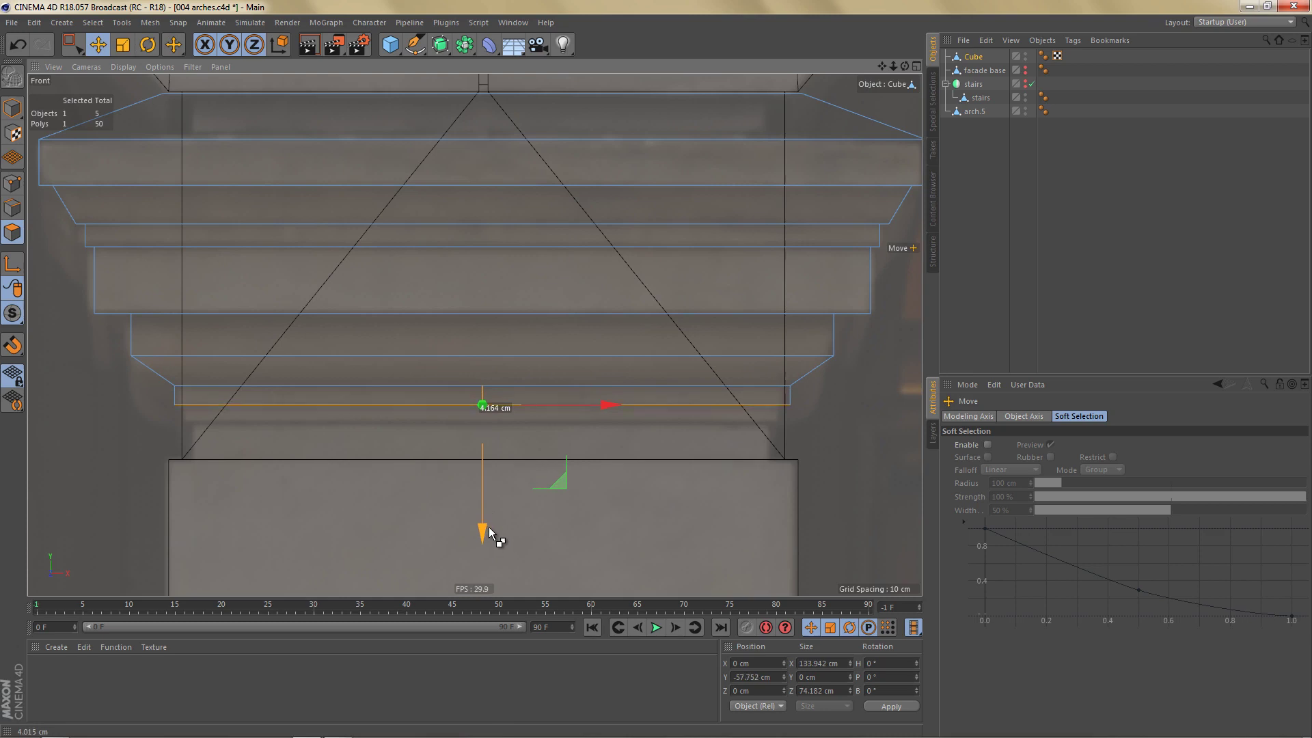
# Step: Inset the bottom face by 2 cm, extrude it down into a thin tier, and render a preview
pyautogui.press('i')
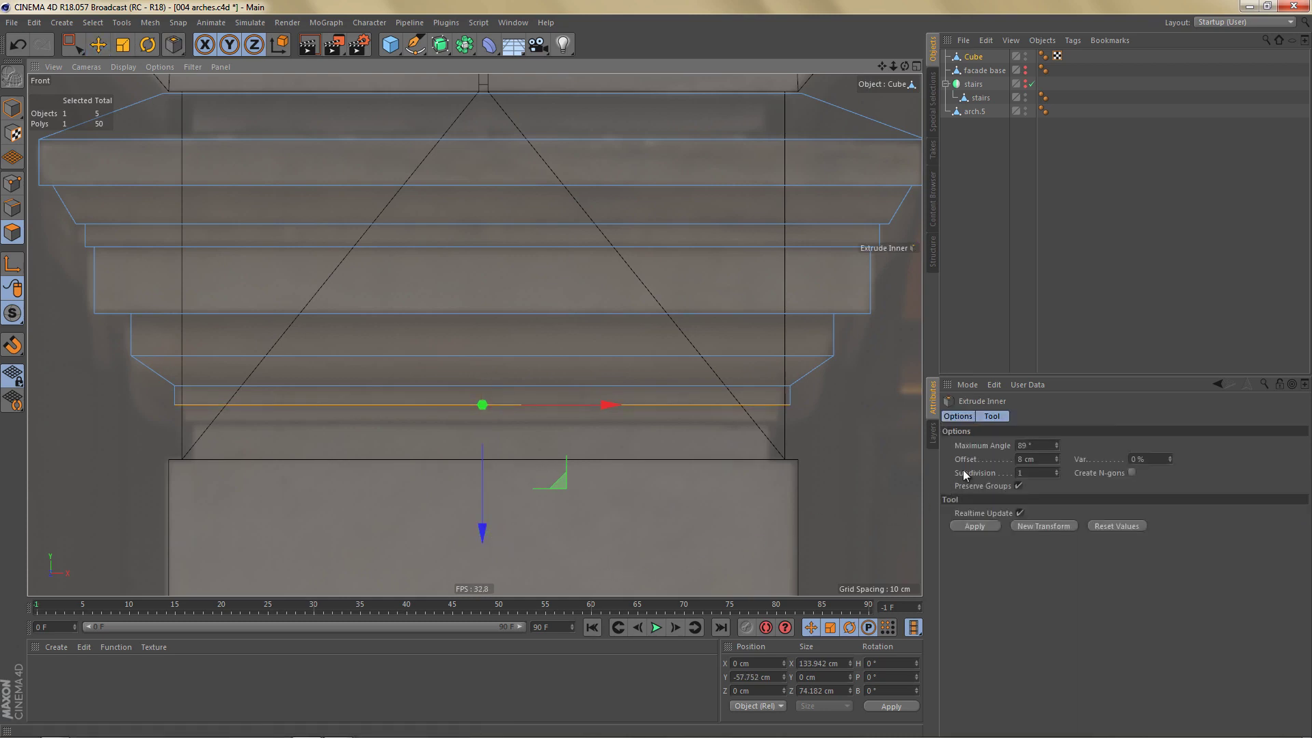
pyautogui.doubleClick(1027, 460)
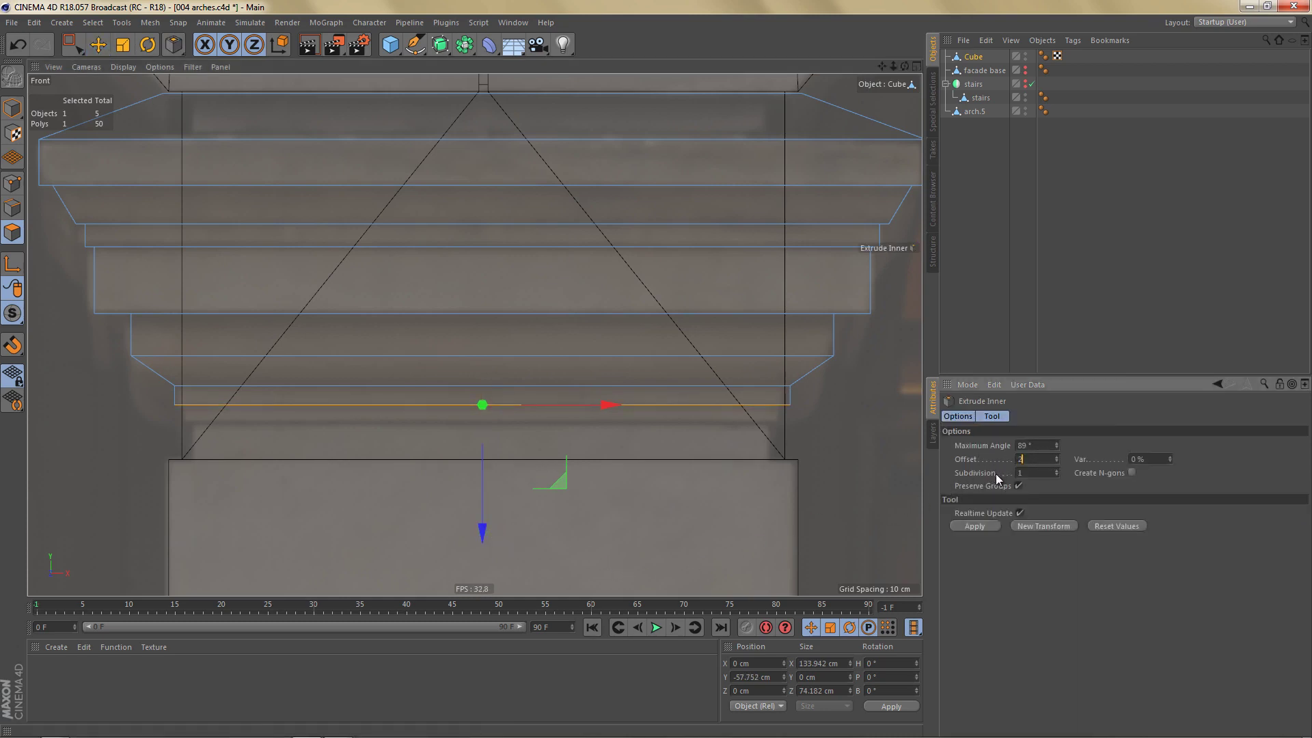
pyautogui.write('2')
pyautogui.click(975, 526)
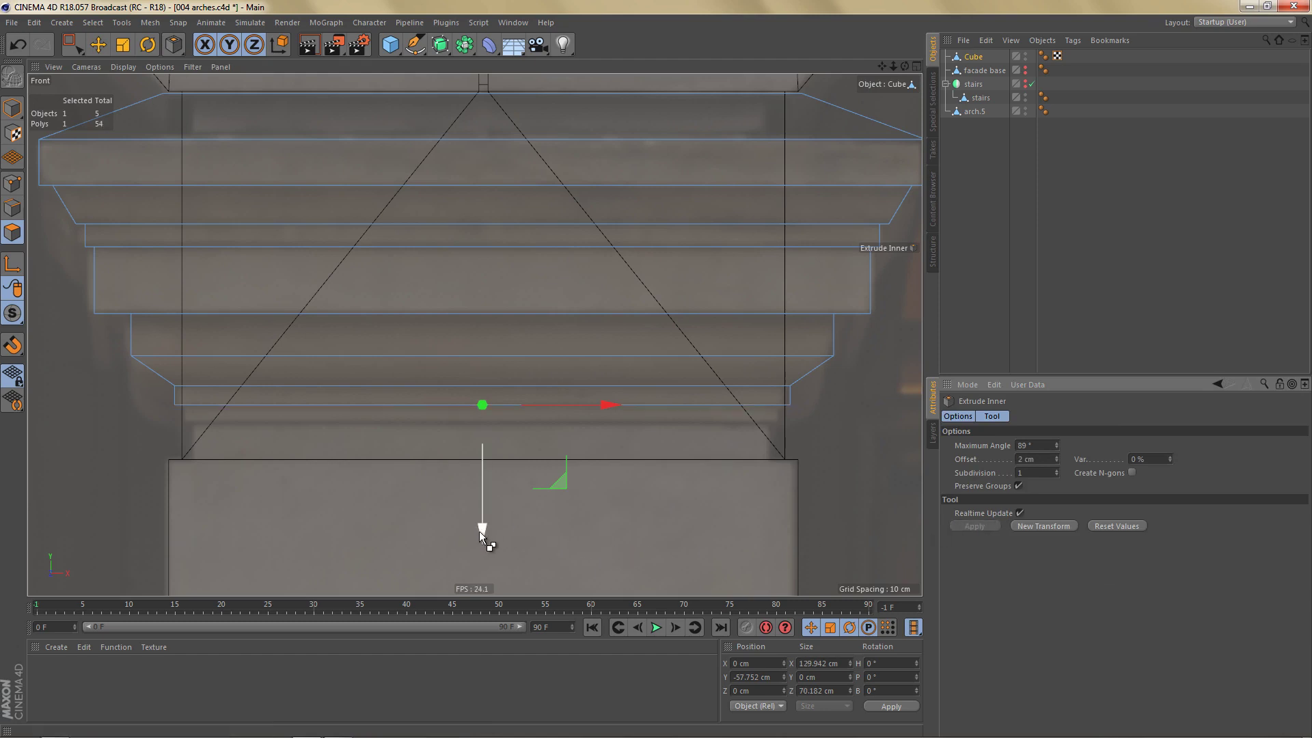
pyautogui.moveTo(482, 534); pyautogui.dragTo(490, 558)
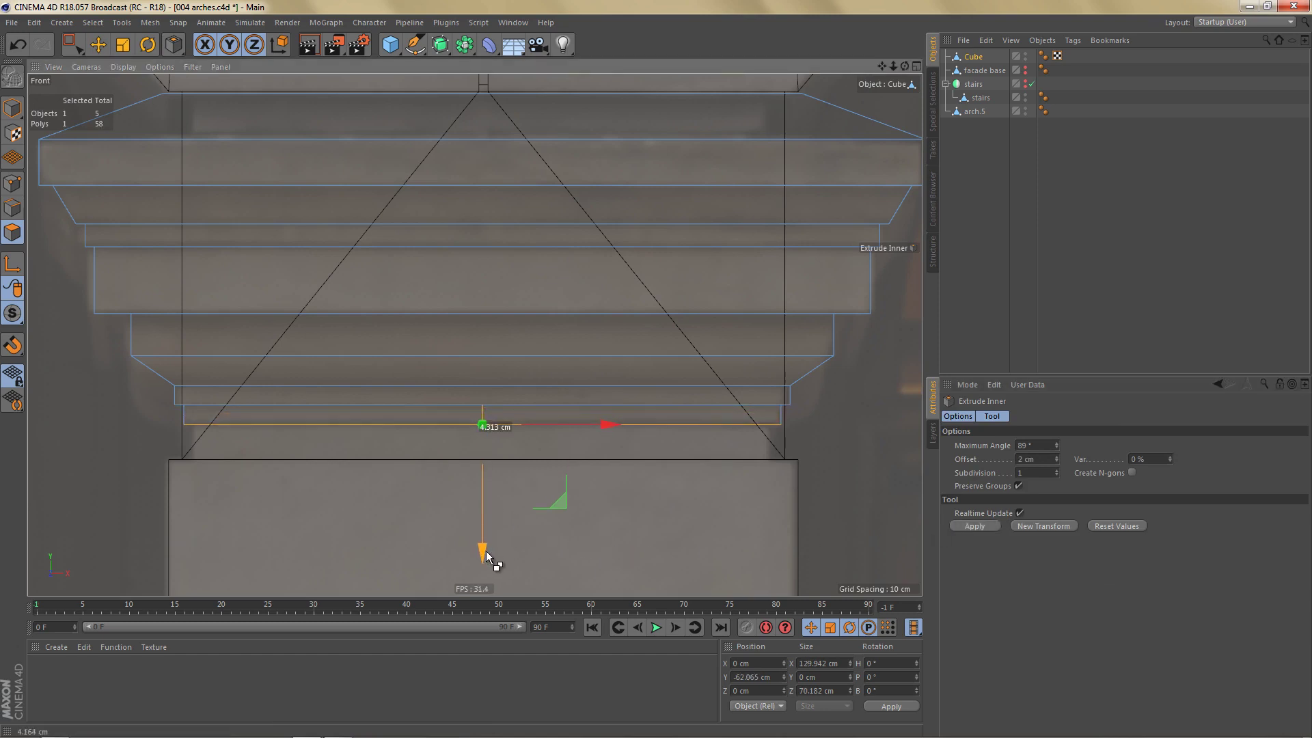
pyautogui.scroll(-5, 486, 364)
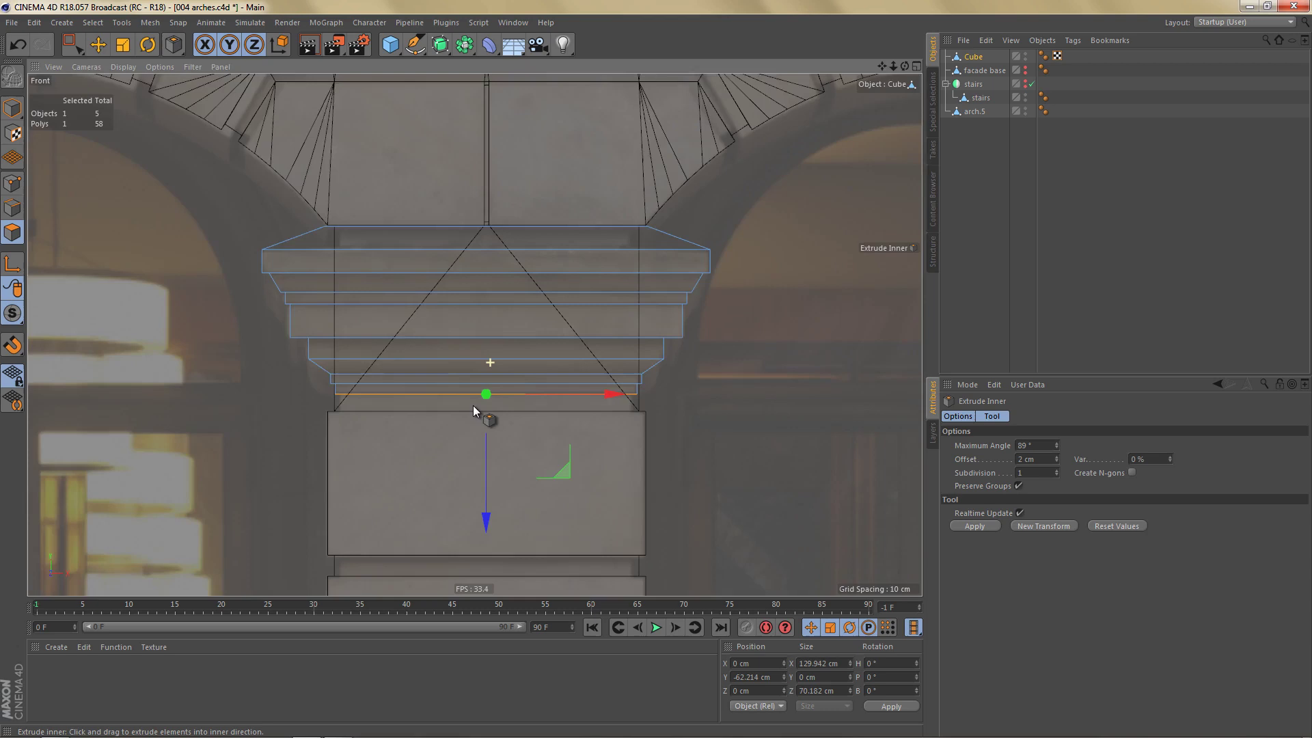
pyautogui.hotkey('ctrl', 'r')
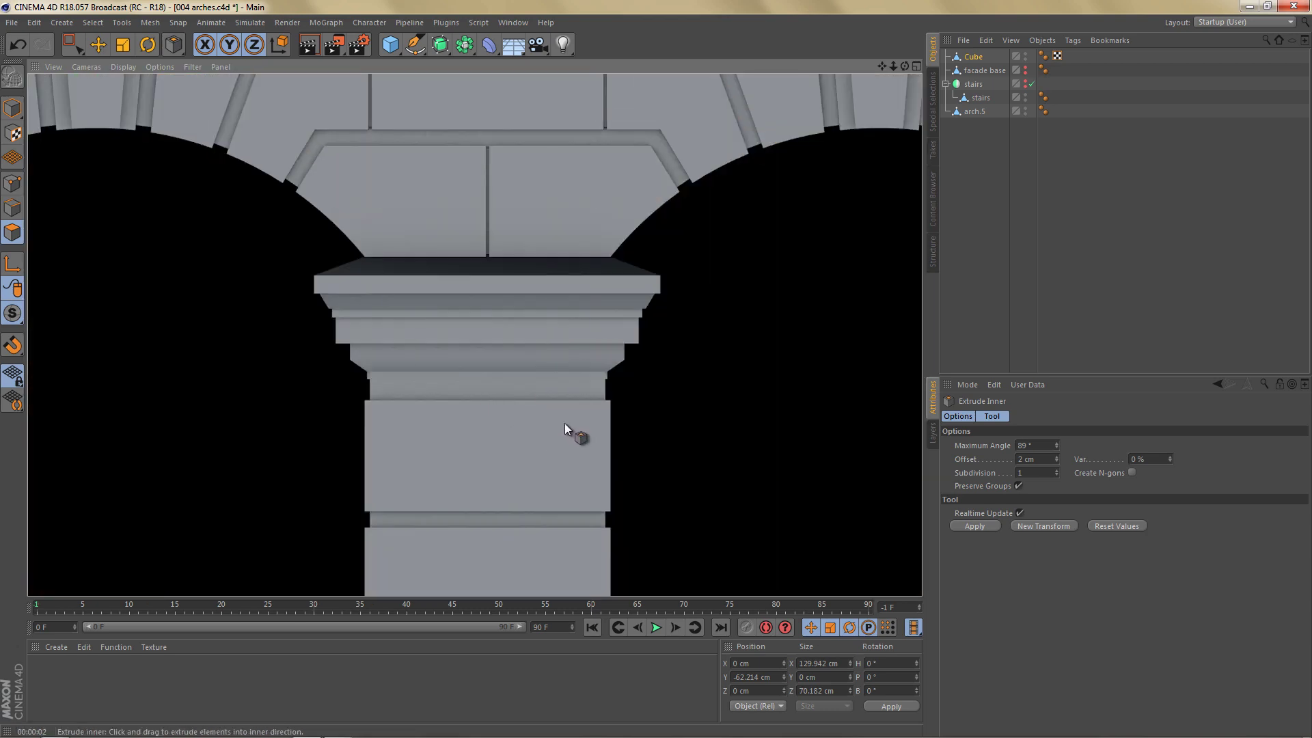
# Step: Clear the render and view the stepped capital from below in a maximised Perspective view
pyautogui.click(531, 404)
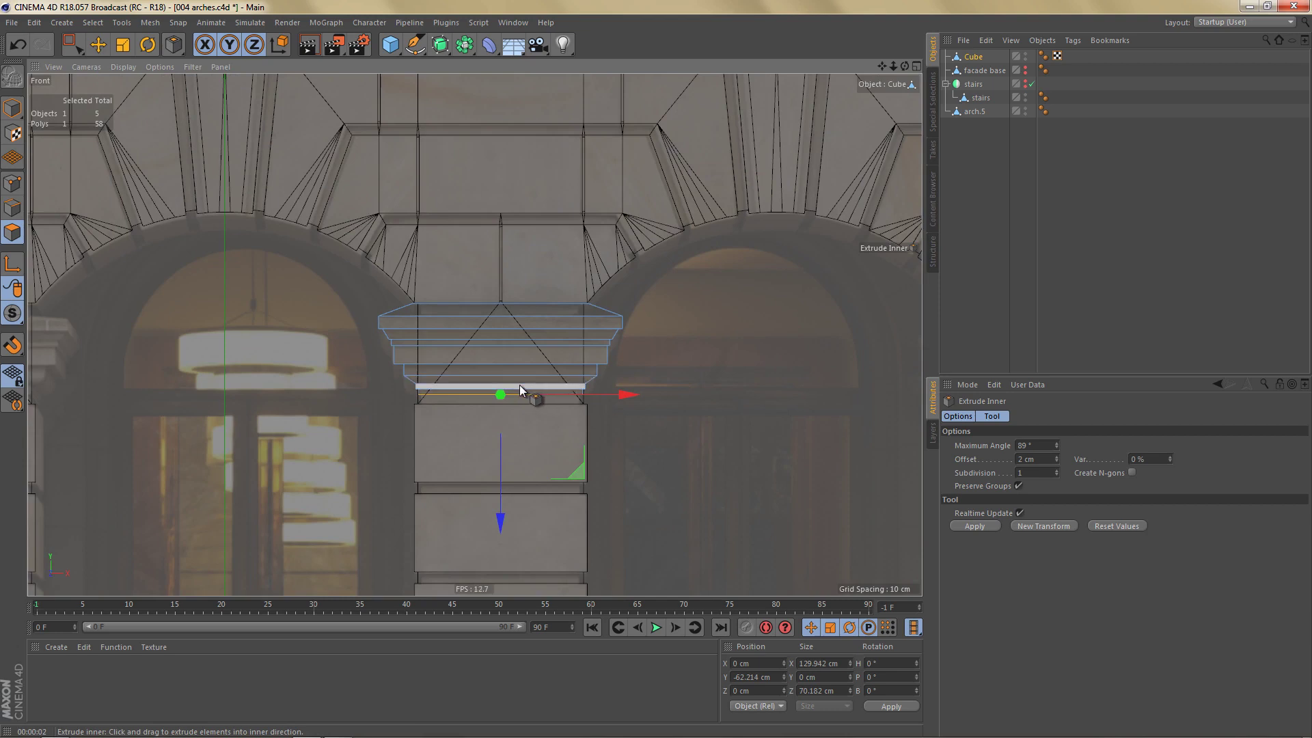
pyautogui.middleClick(524, 382)
pyautogui.middleClick(399, 272)
pyautogui.keyDown('alt'); pyautogui.moveTo(414, 353); pyautogui.dragTo(445, 338, button='middle'); pyautogui.keyUp('alt')
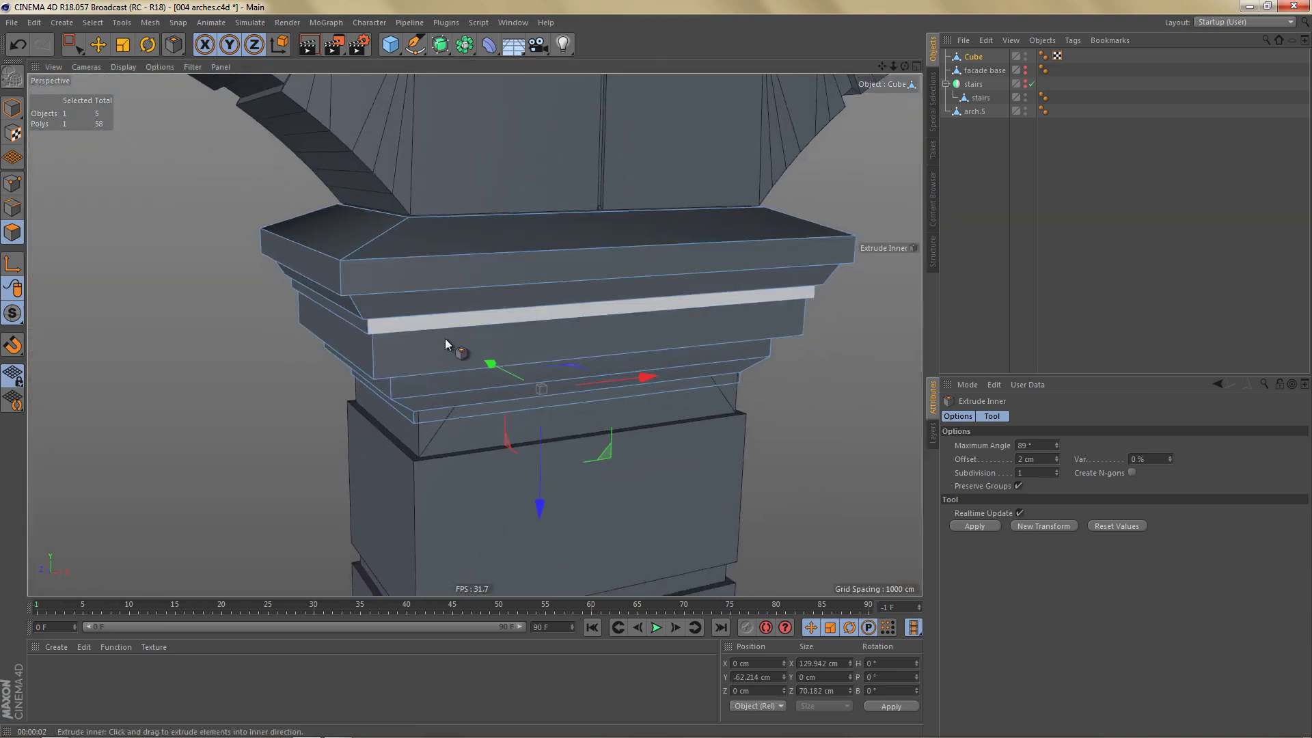
pyautogui.keyDown('alt'); pyautogui.moveTo(482, 294); pyautogui.dragTo(449, 413); pyautogui.keyUp('alt')
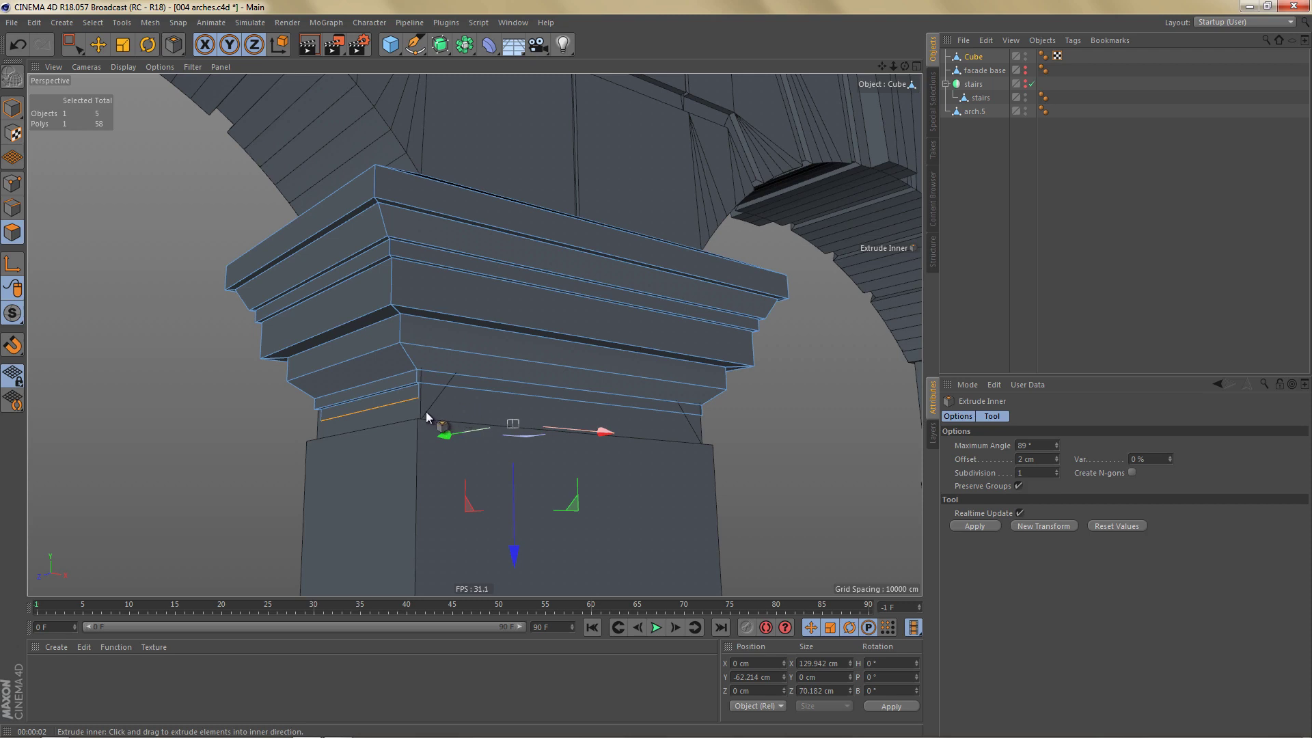
pyautogui.scroll(3, 426, 411)
pyautogui.keyDown('alt'); pyautogui.moveTo(476, 400); pyautogui.dragTo(468, 407); pyautogui.keyUp('alt')
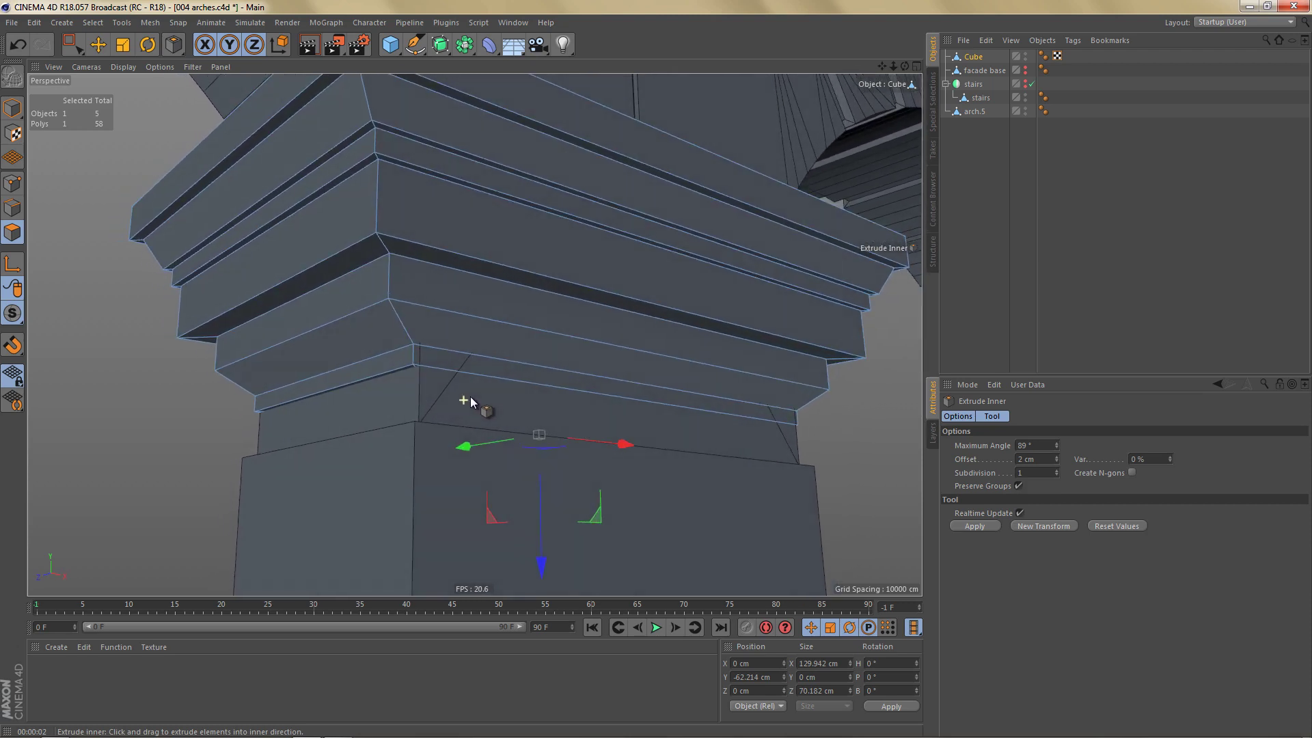
# Step: Loop-select the capital's lower polygon bands, growing the selection band by band
pyautogui.press('u')
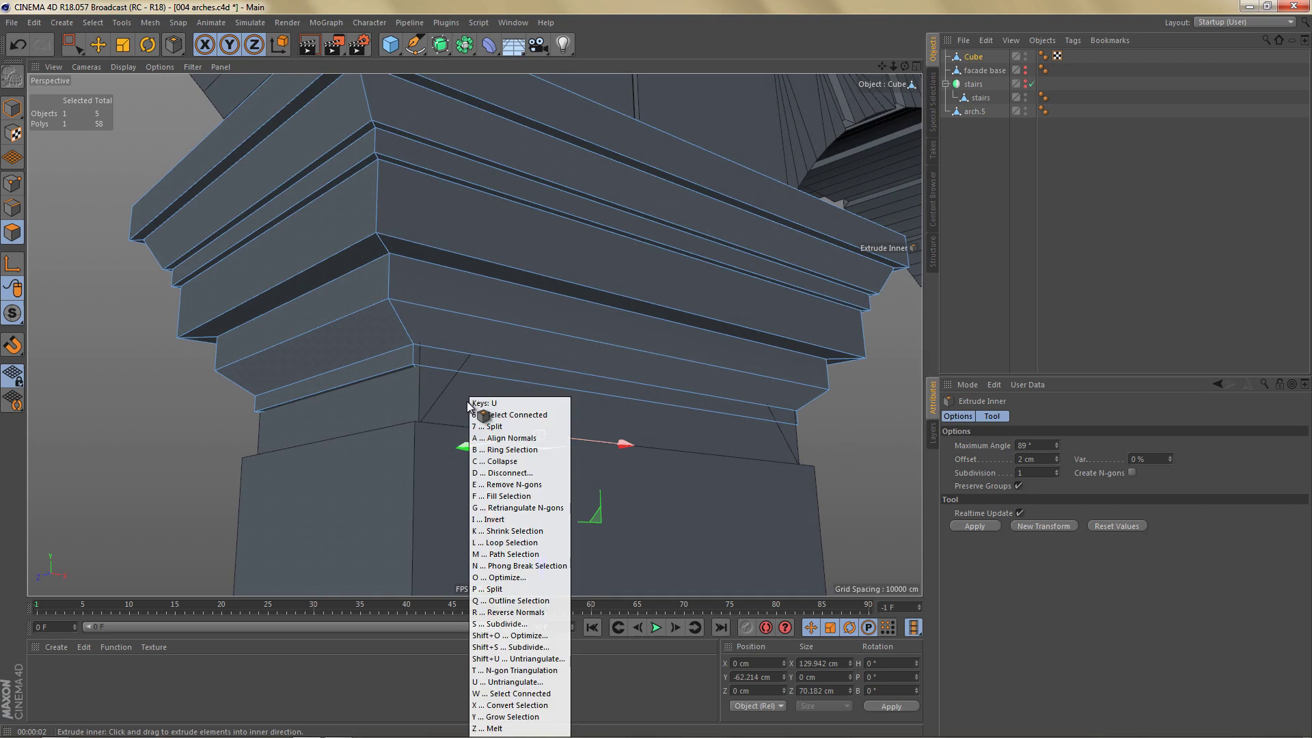
pyautogui.press('l')
pyautogui.press('u')
pyautogui.press('l')
pyautogui.press('u')
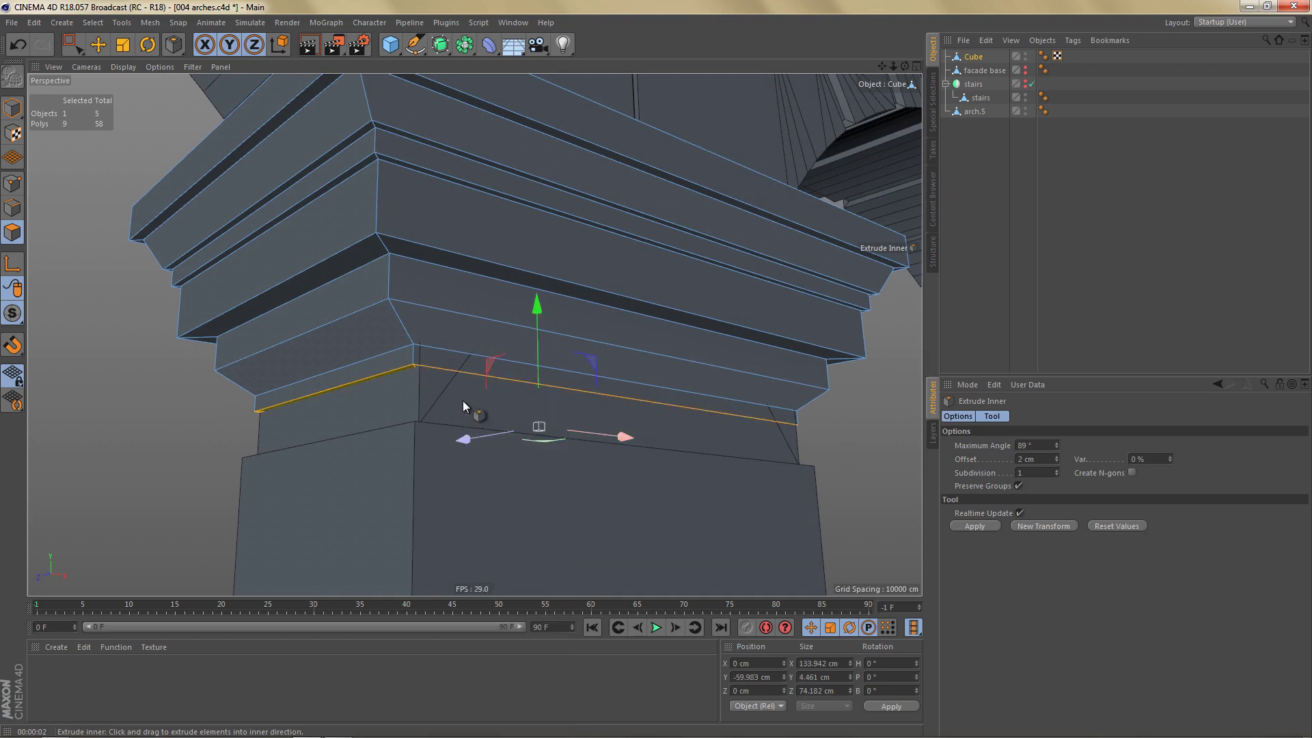
pyautogui.press('l')
pyautogui.press('u')
pyautogui.press('l')
pyautogui.press('u')
pyautogui.press('l')
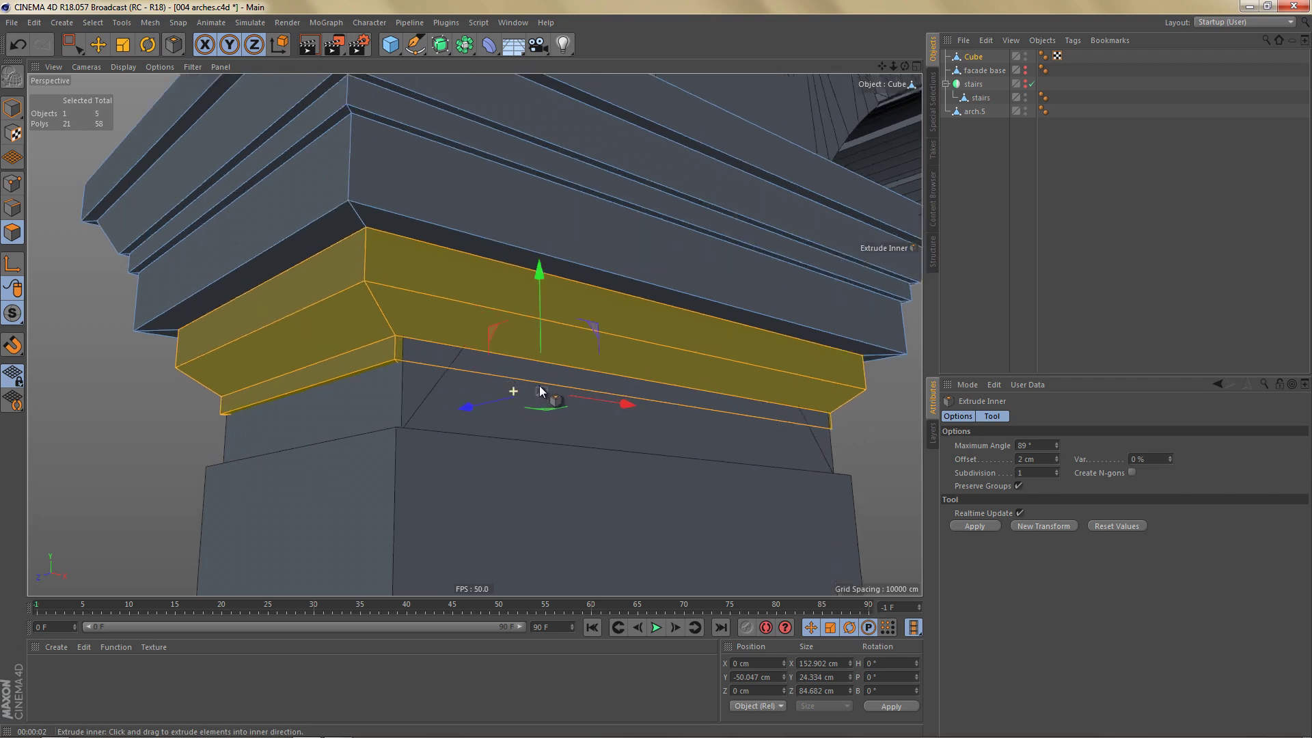
pyautogui.scroll(3, 539, 386)
# Step: Scale the lower bands outward about 3% in Z and X, then view them from below
pyautogui.press('t')
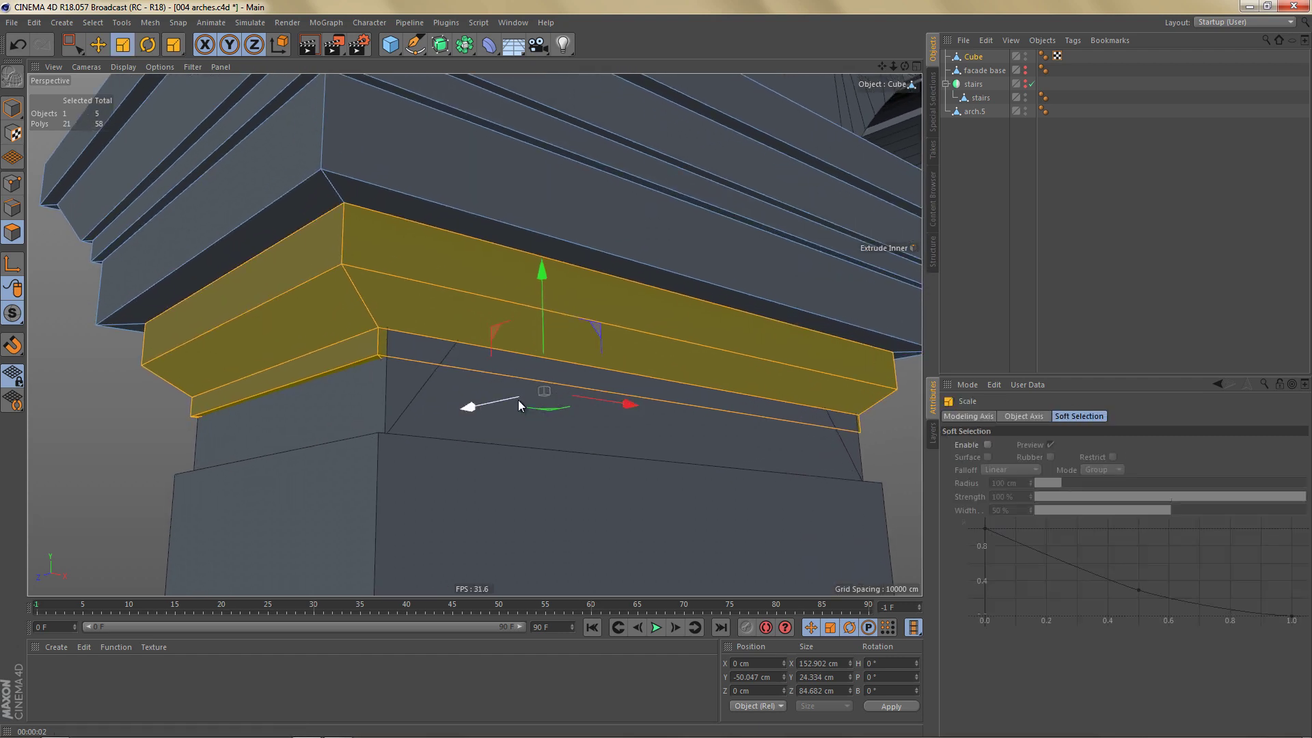
pyautogui.moveTo(467, 411); pyautogui.dragTo(465, 412)
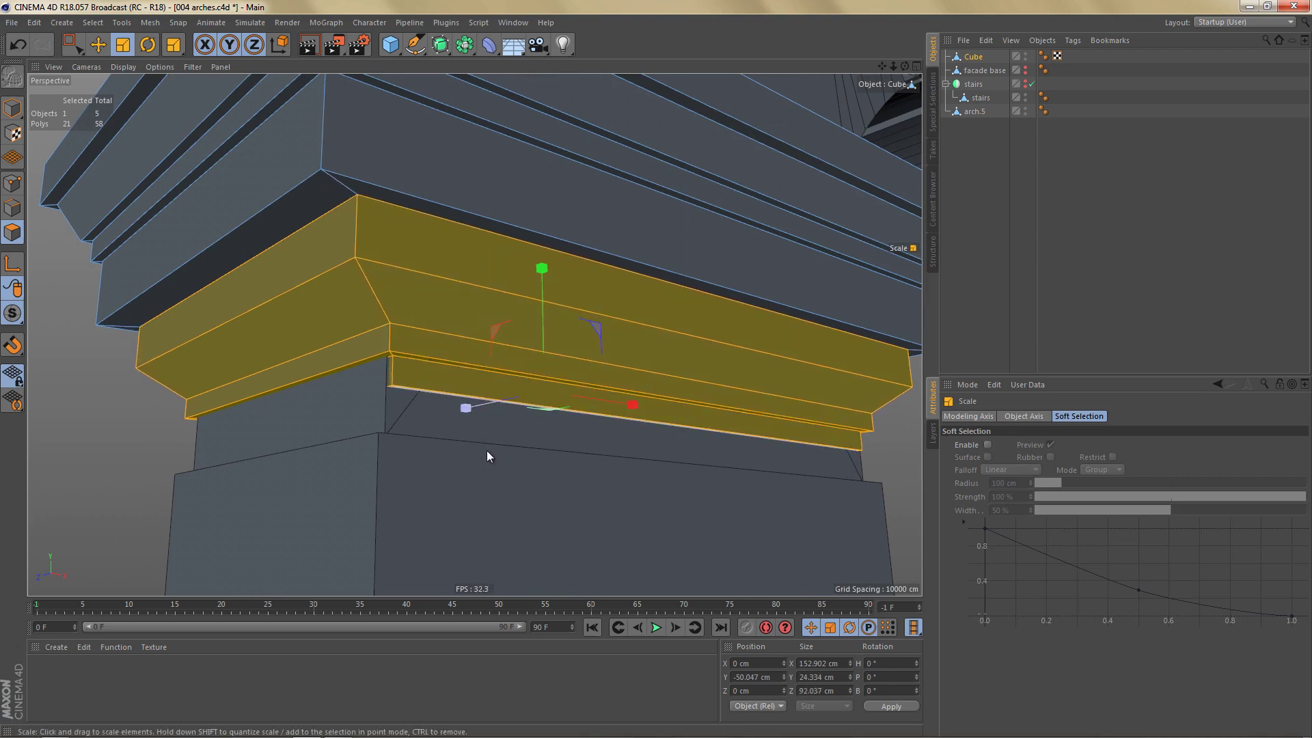
pyautogui.moveTo(632, 405); pyautogui.dragTo(634, 410)
pyautogui.moveTo(550, 415)
pyautogui.keyDown('alt'); pyautogui.mouseDown()
pyautogui.moveTo(562, 478)
pyautogui.moveTo(462, 428)
pyautogui.moveTo(430, 465)
pyautogui.mouseUp(); pyautogui.keyUp('alt')
pyautogui.click(463, 429)
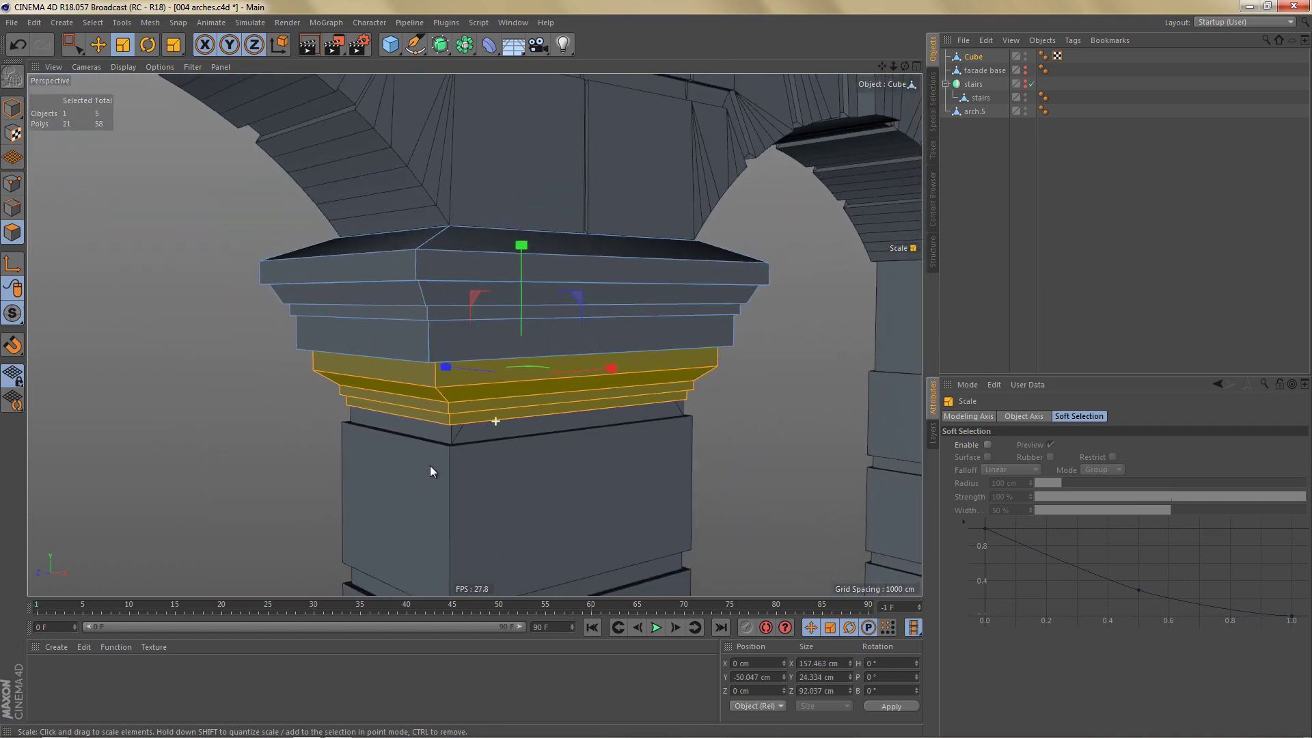
pyautogui.moveTo(514, 379)
pyautogui.keyDown('alt'); pyautogui.mouseDown()
pyautogui.moveTo(524, 346)
pyautogui.moveTo(510, 296)
pyautogui.mouseUp(); pyautogui.keyUp('alt')
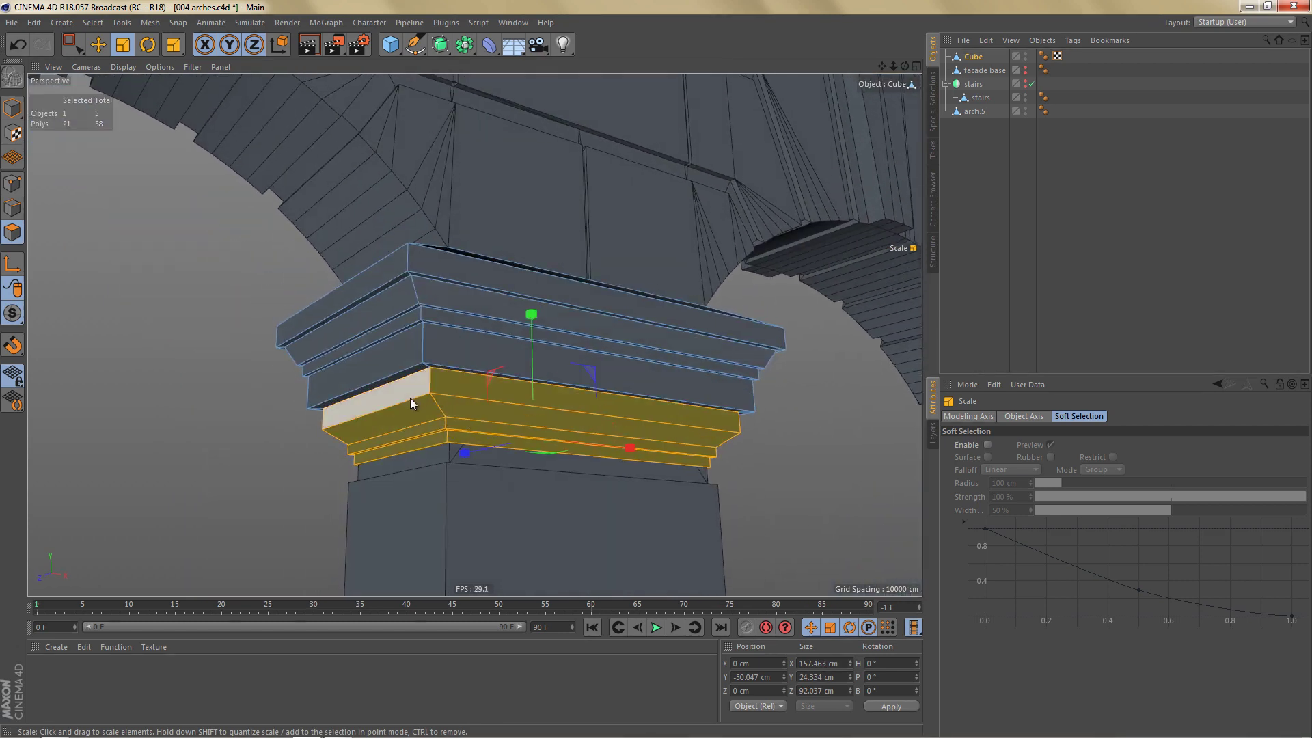
# Step: In edge mode, loop-select the edge beneath a capital tier
pyautogui.middleClick(508, 435)
pyautogui.middleClick(644, 520)
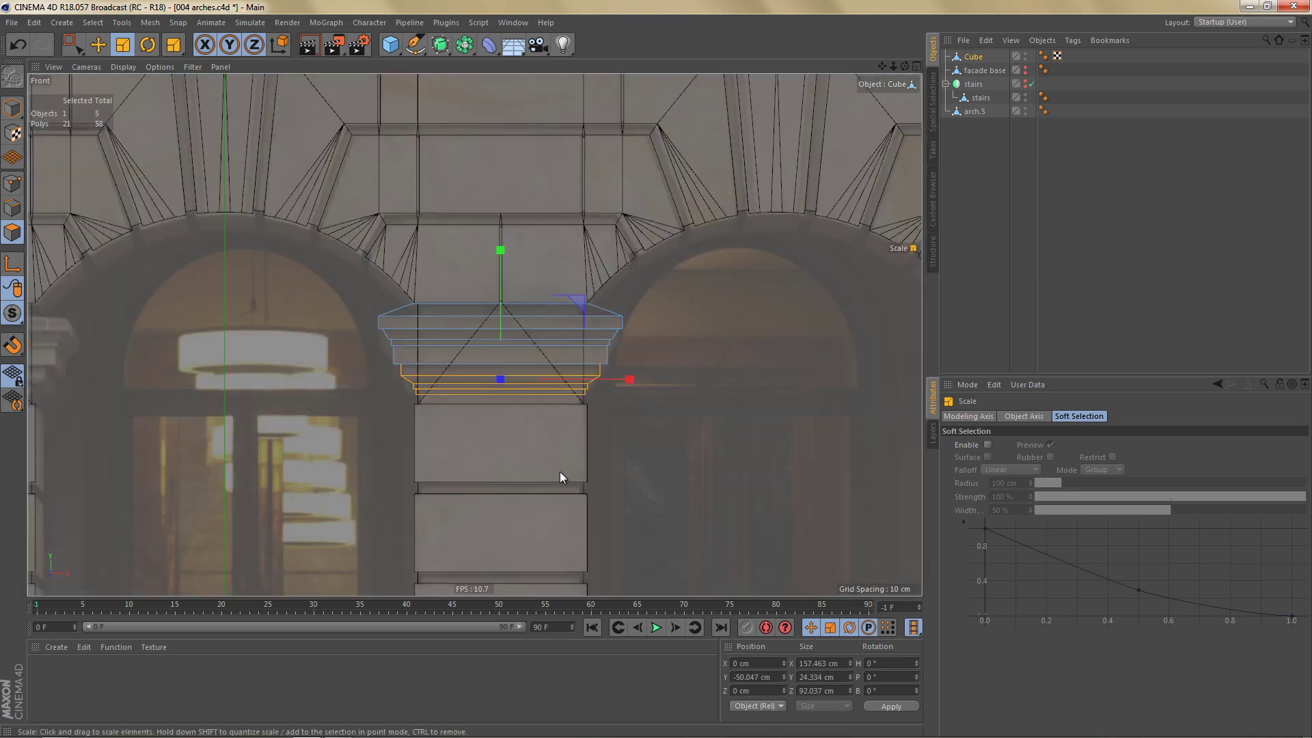
pyautogui.scroll(4, 560, 472)
pyautogui.scroll(5, 621, 377)
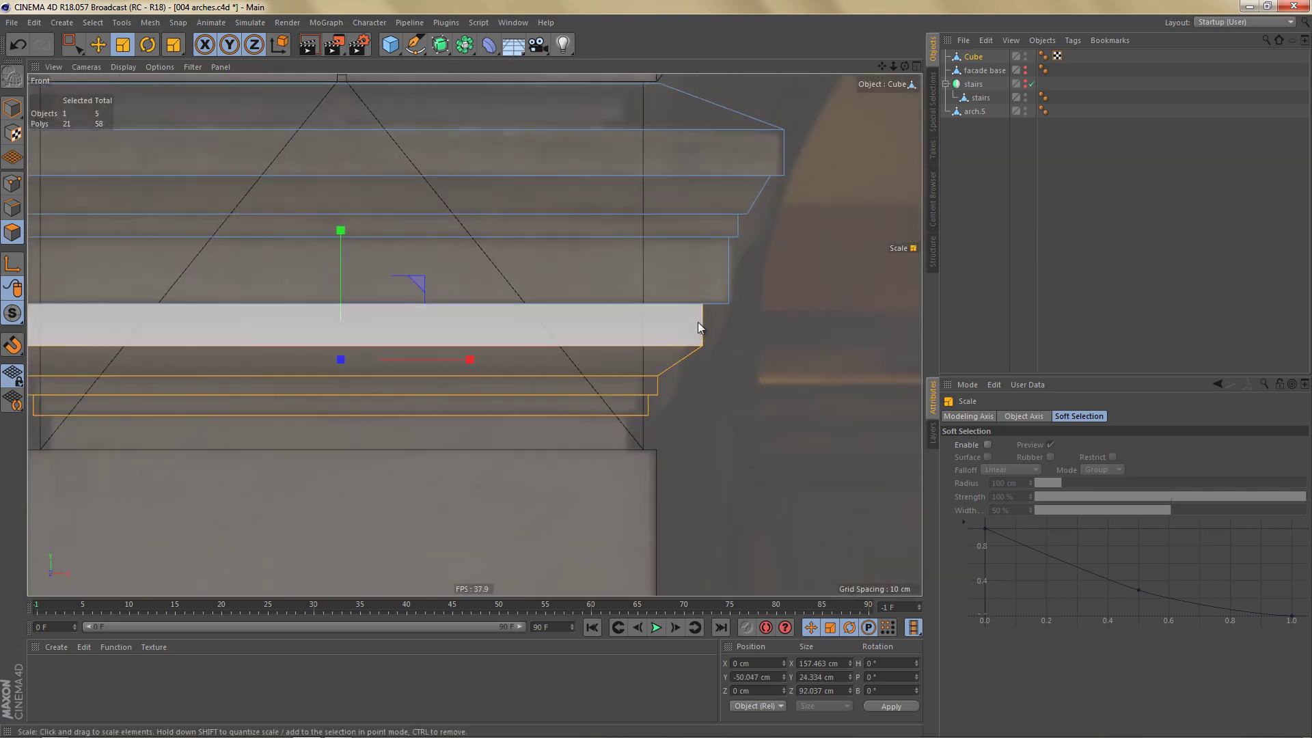
pyautogui.middleClick(638, 341)
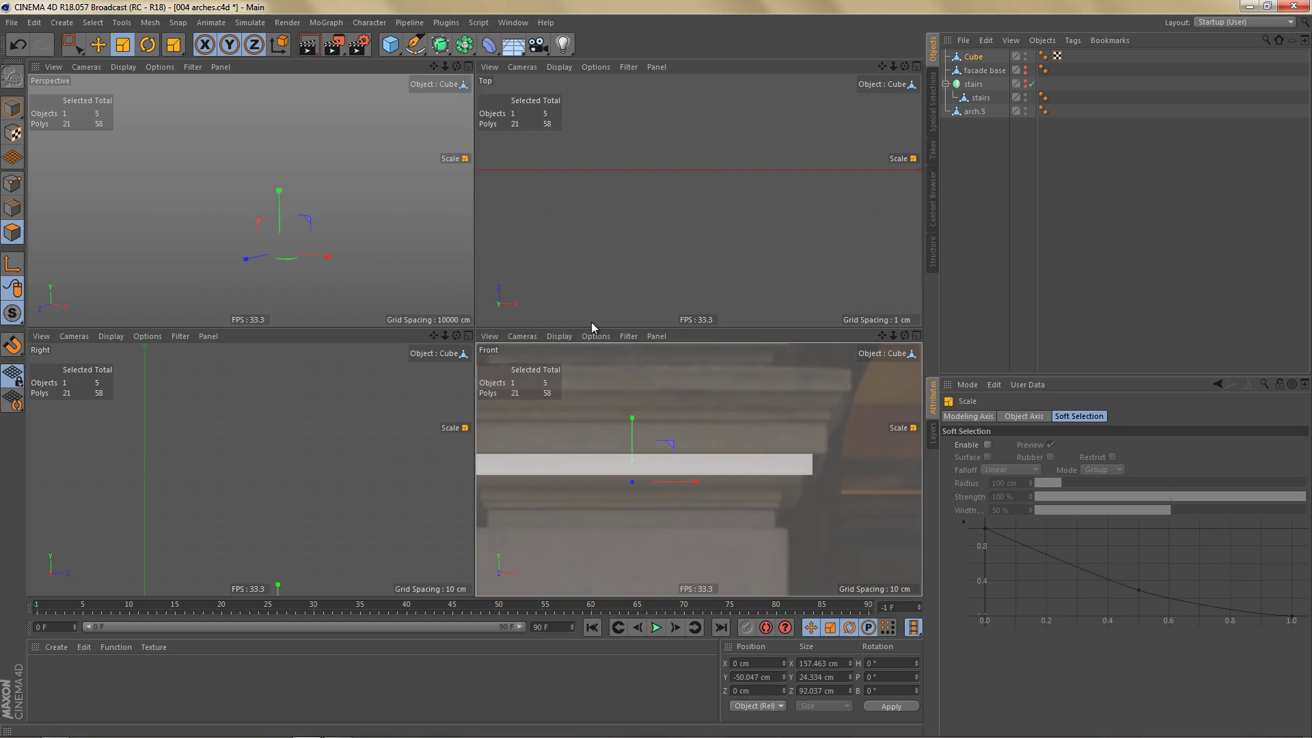
pyautogui.middleClick(444, 274)
pyautogui.keyDown('alt'); pyautogui.moveTo(454, 355); pyautogui.dragTo(494, 354); pyautogui.keyUp('alt')
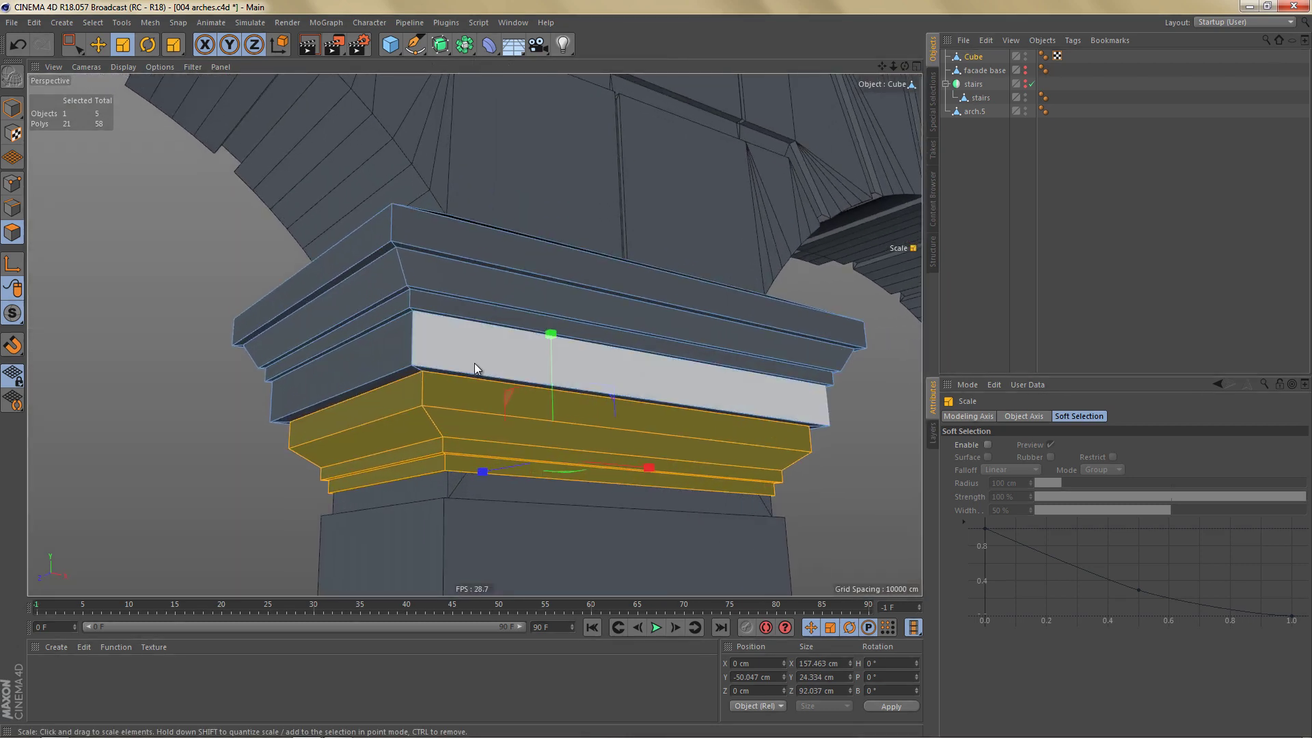
pyautogui.press('v')
pyautogui.click(502, 394)
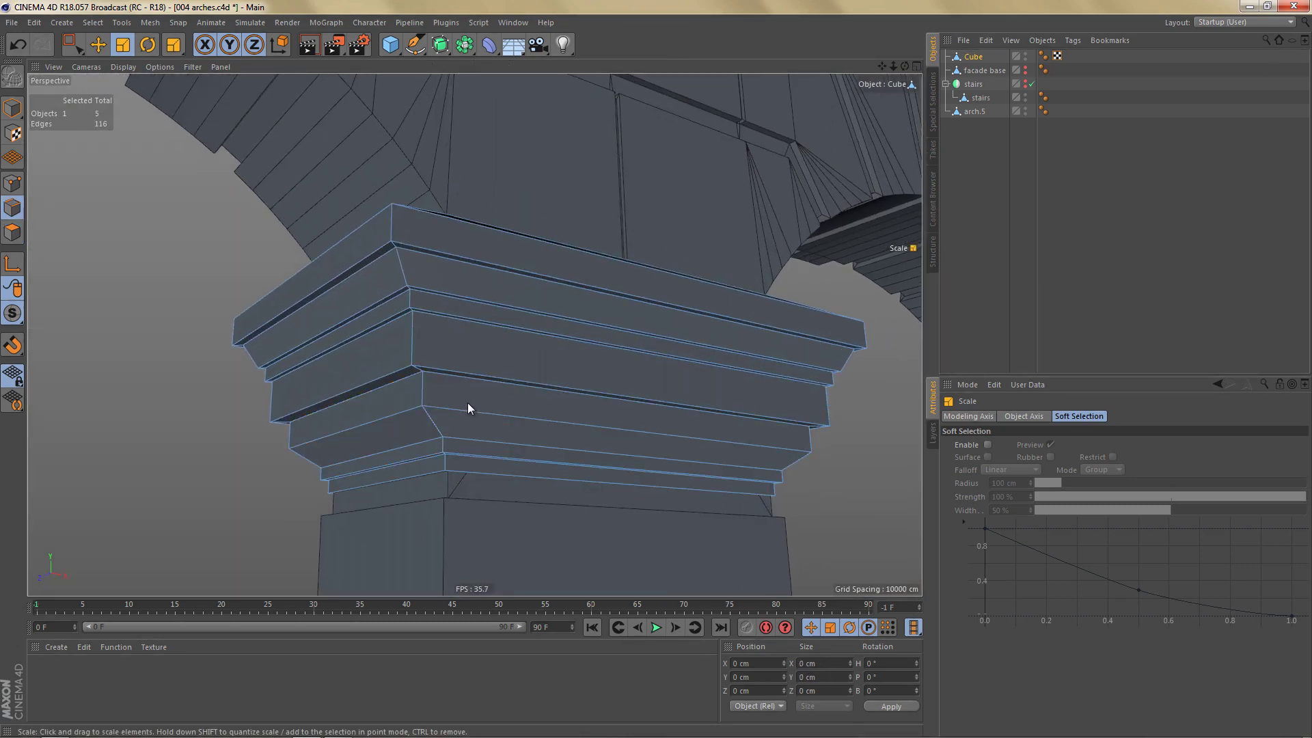
pyautogui.press('u')
pyautogui.press('l')
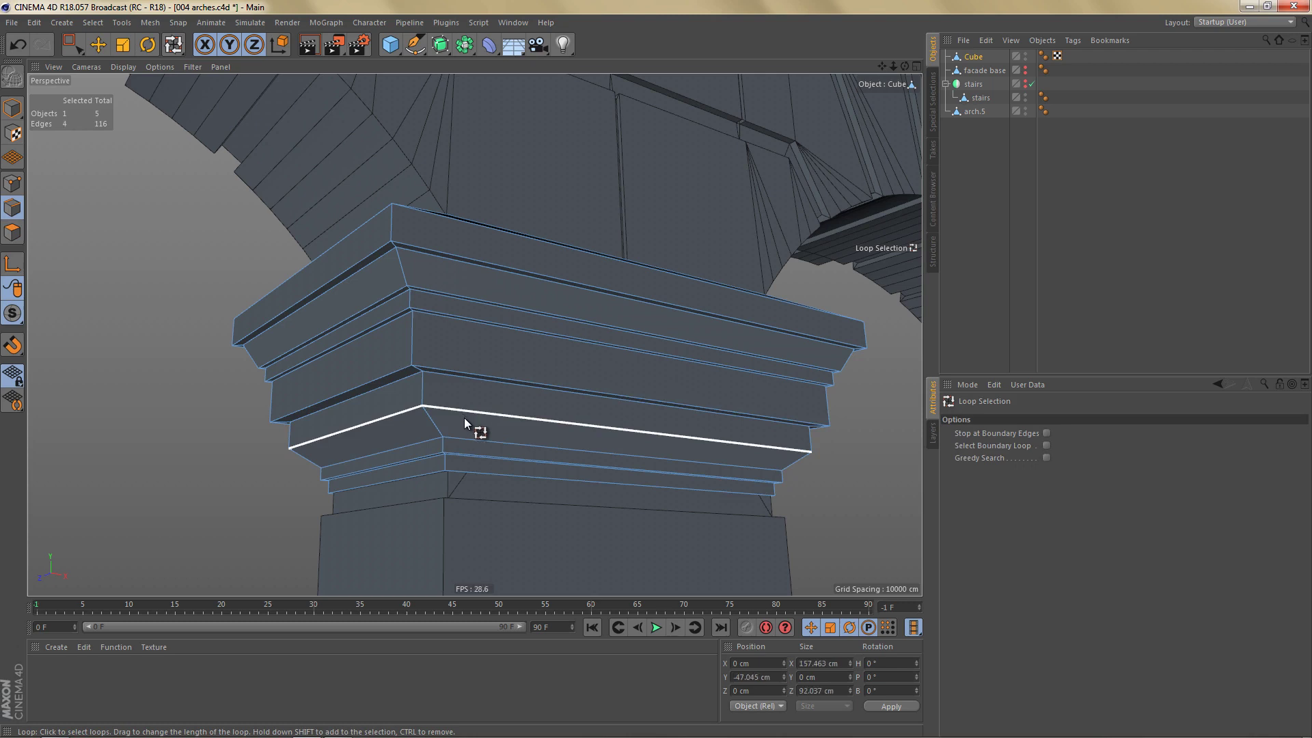
pyautogui.click(448, 418)
# Step: Bevel the edge loop with Limit on, 5 subdivisions and a 14.83 cm offset
pyautogui.keyDown('alt'); pyautogui.moveTo(447, 418); pyautogui.dragTo(489, 413); pyautogui.keyUp('alt')
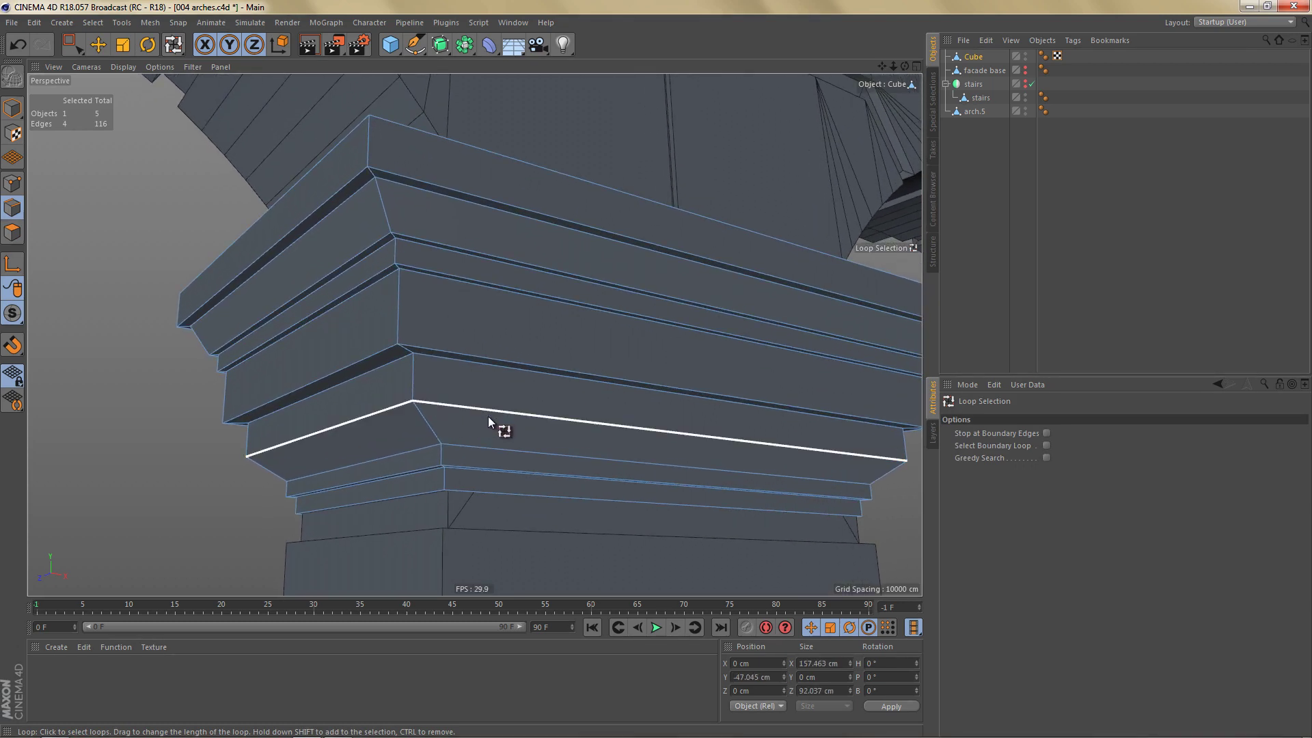
pyautogui.press('m')
pyautogui.press('s')
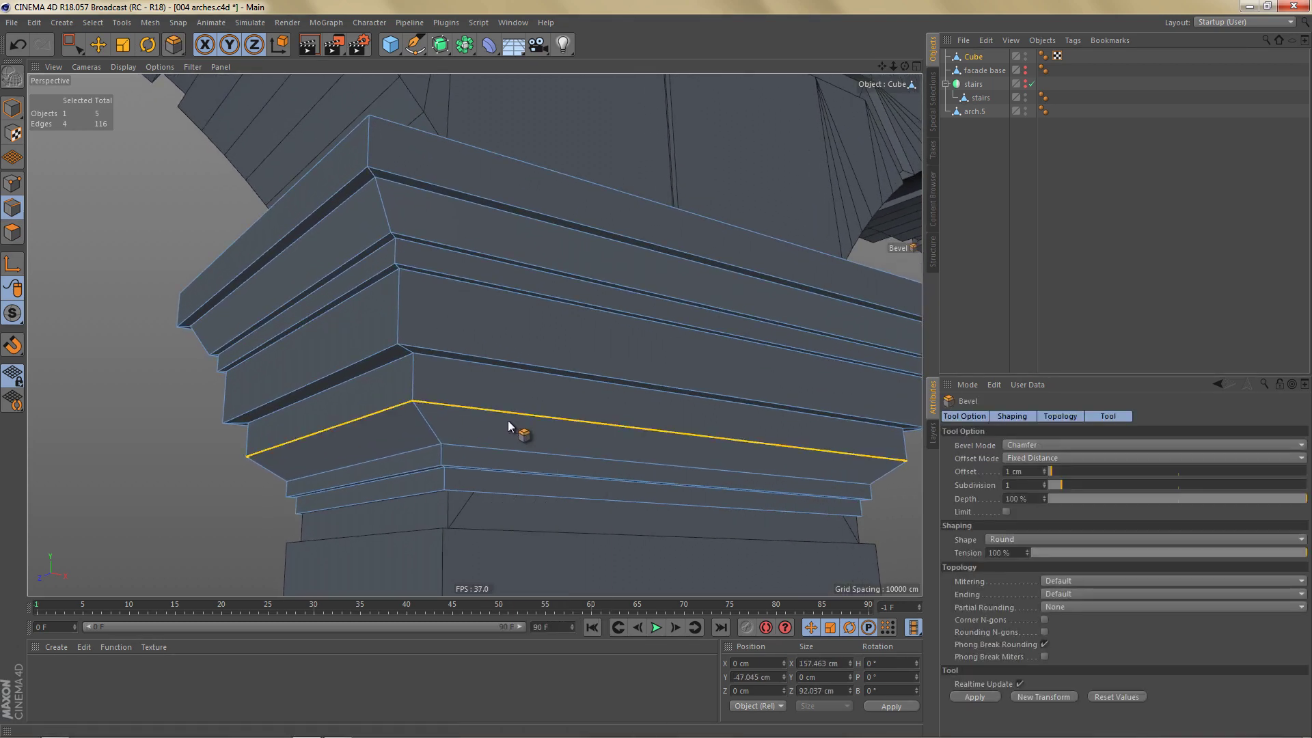
pyautogui.click(1006, 512)
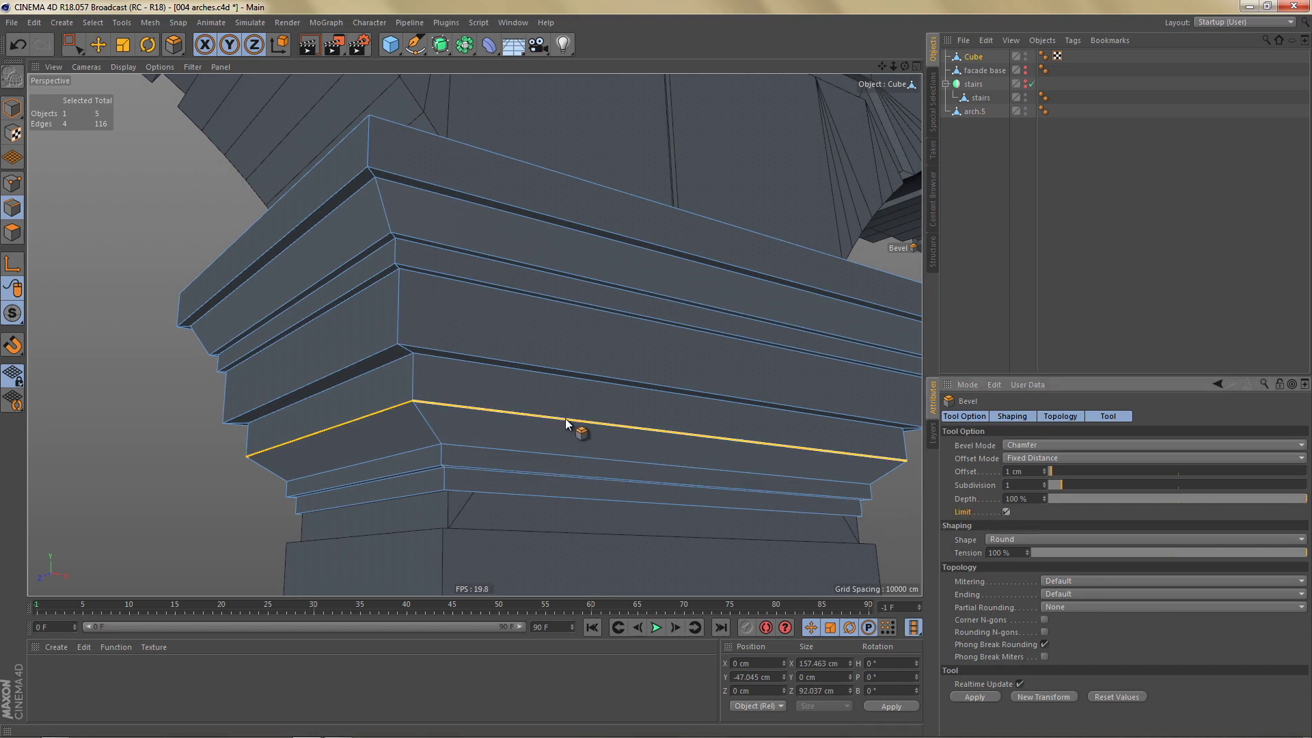
pyautogui.scroll(2, 458, 442)
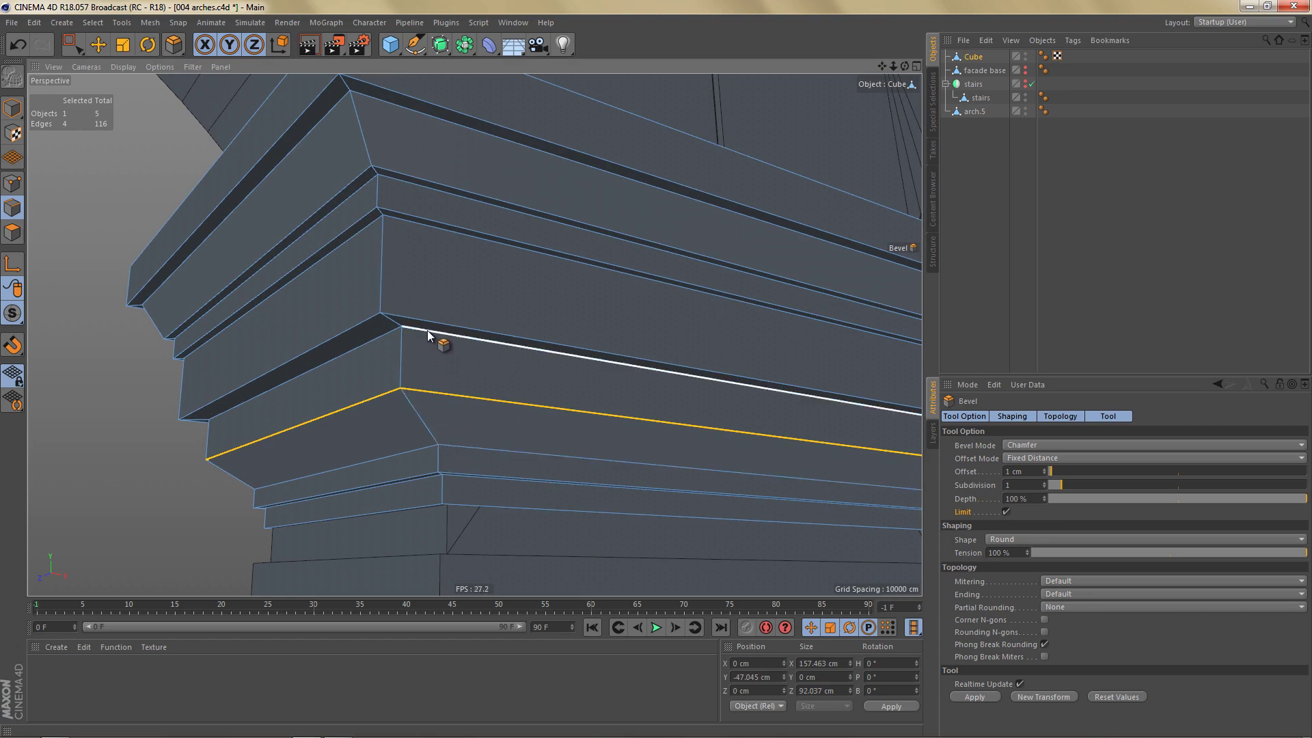
pyautogui.click(982, 483)
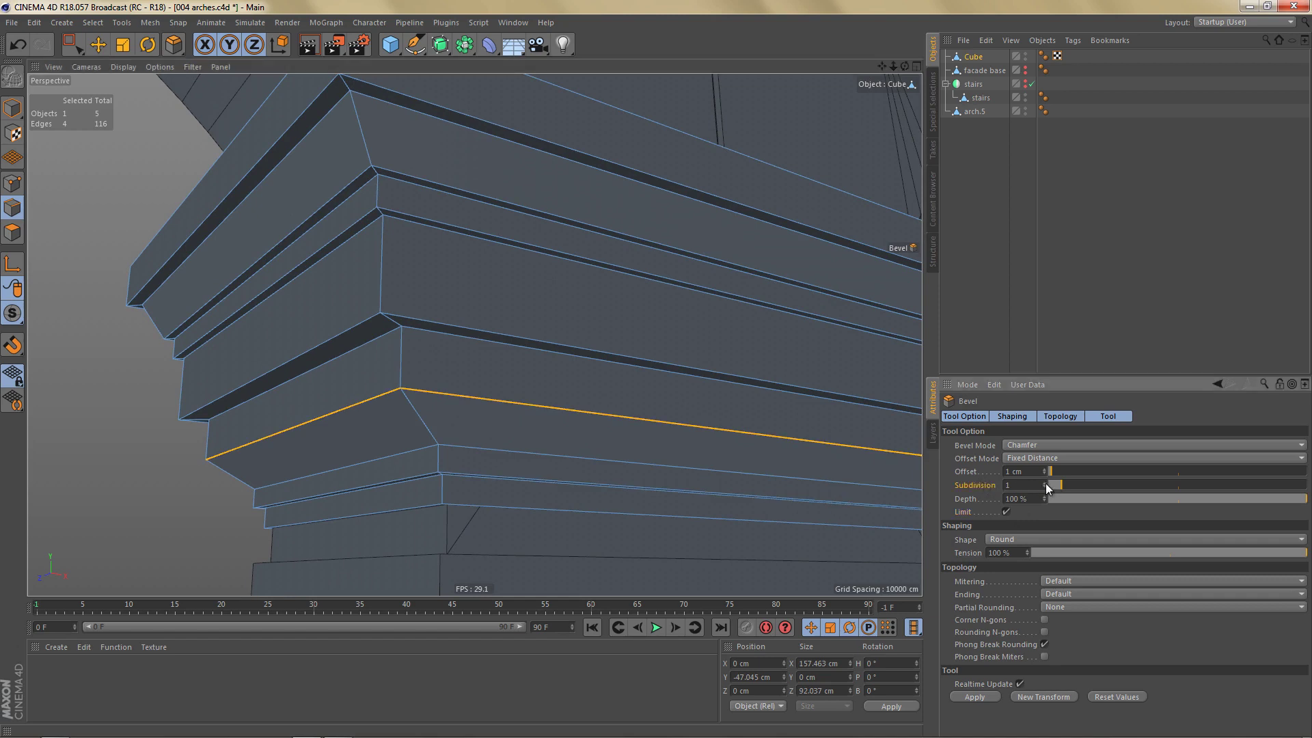
pyautogui.click(1046, 480)
pyautogui.moveTo(646, 369); pyautogui.dragTo(661, 375)
pyautogui.click(397, 460)
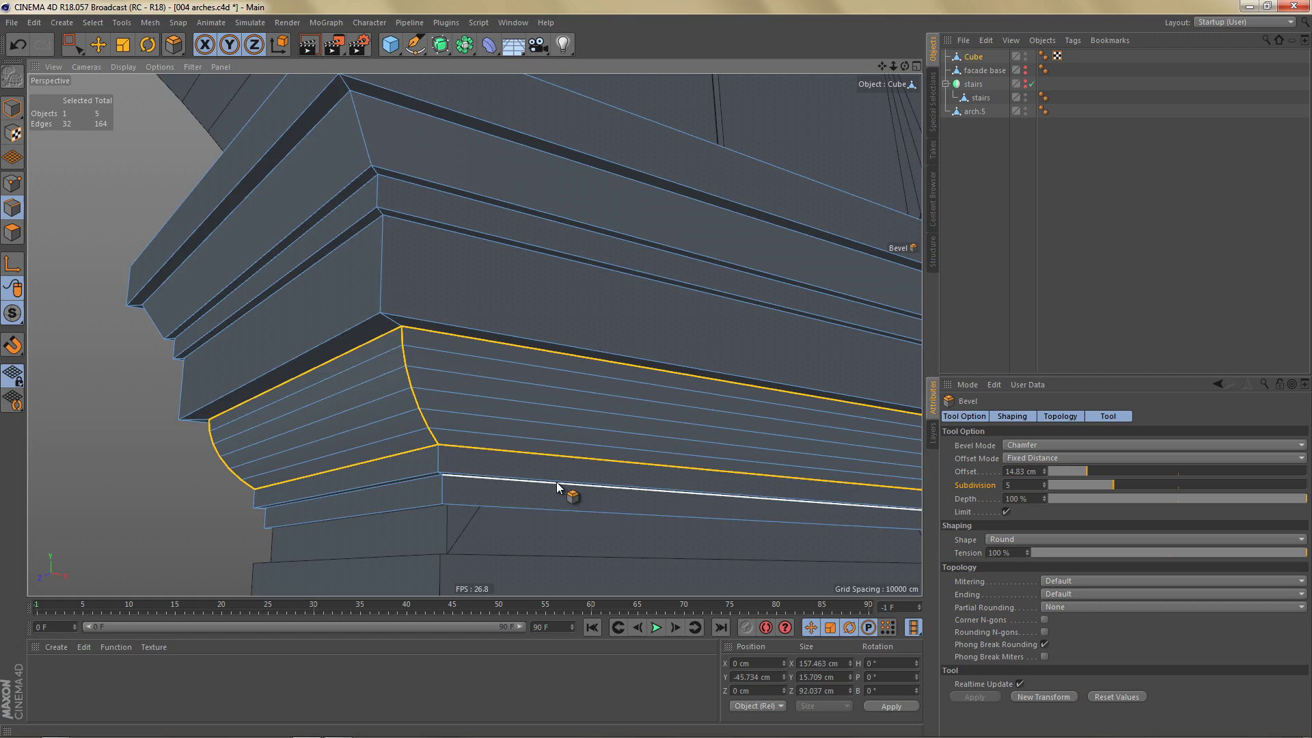
pyautogui.keyDown('alt'); pyautogui.moveTo(461, 502); pyautogui.dragTo(547, 468); pyautogui.keyUp('alt')
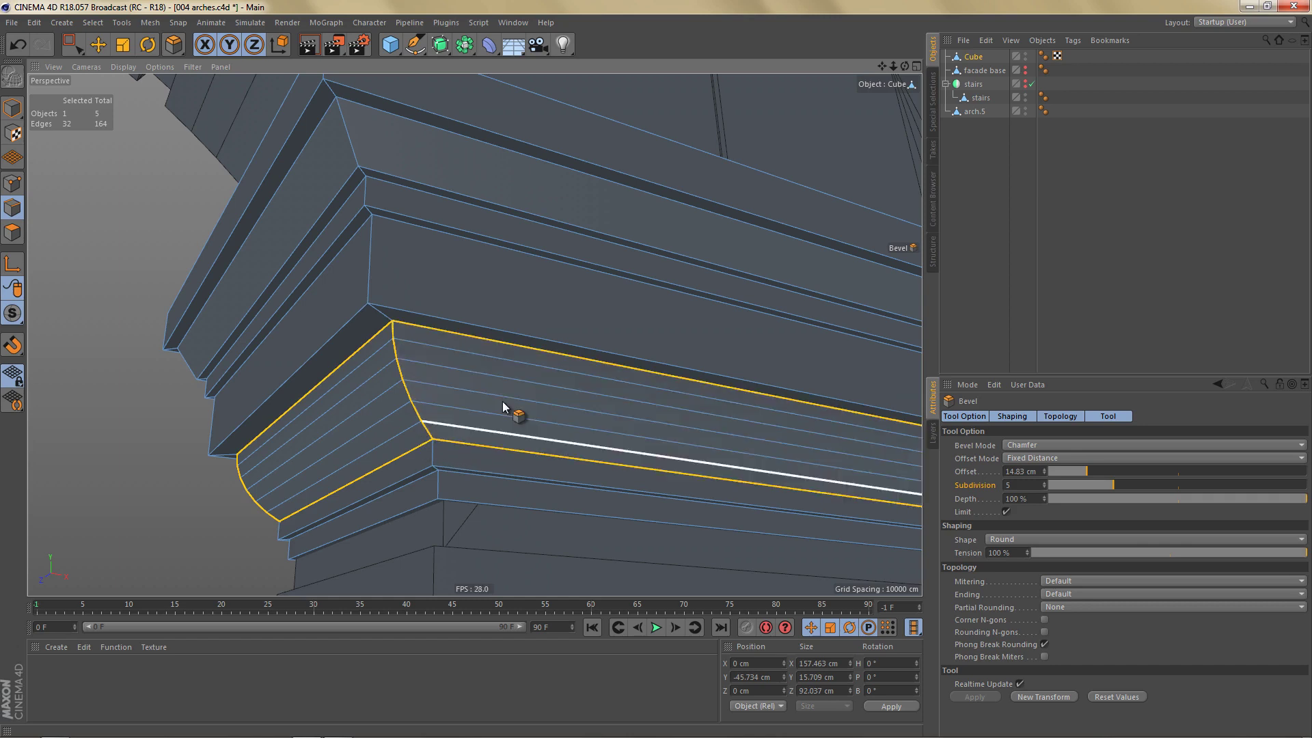
# Step: Optimize the capital mesh in Points mode, reducing it from 84 to 76 points
pyautogui.keyDown('alt'); pyautogui.moveTo(531, 385); pyautogui.dragTo(528, 401, button='middle'); pyautogui.keyUp('alt')
pyautogui.press('Return')
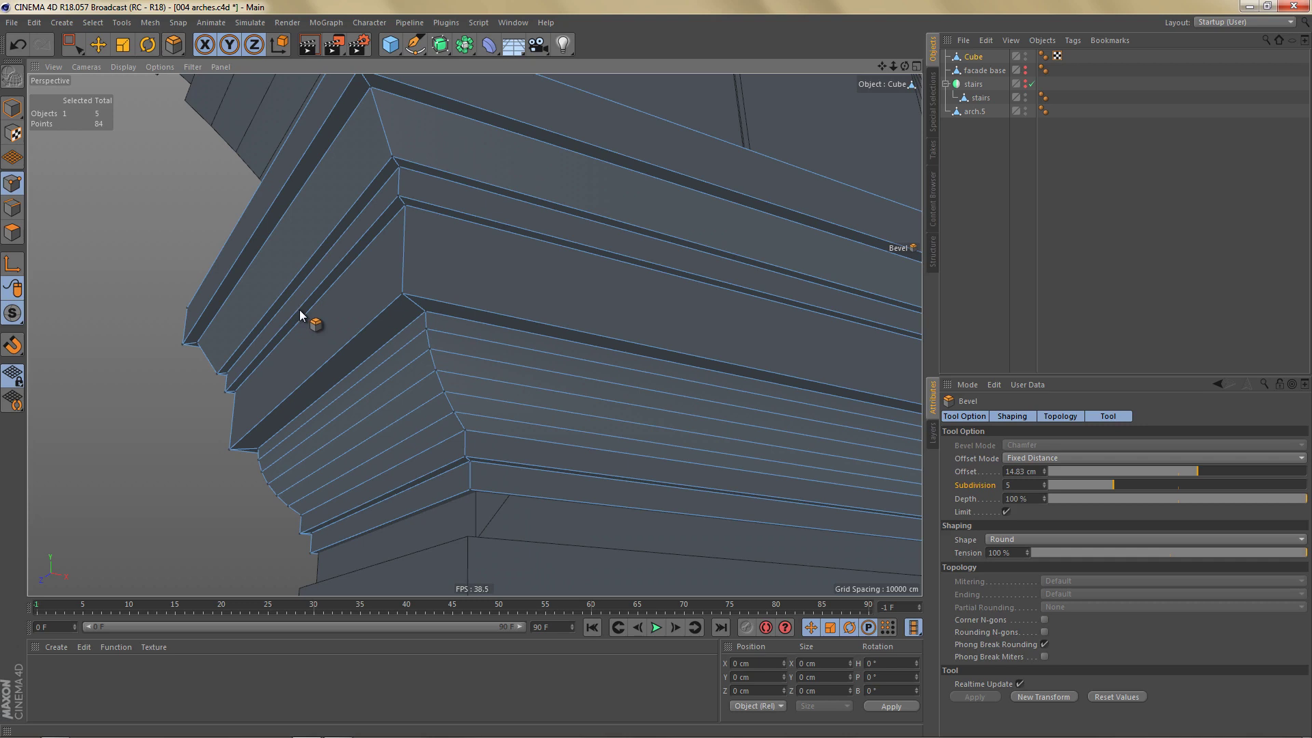
pyautogui.rightClick(362, 345)
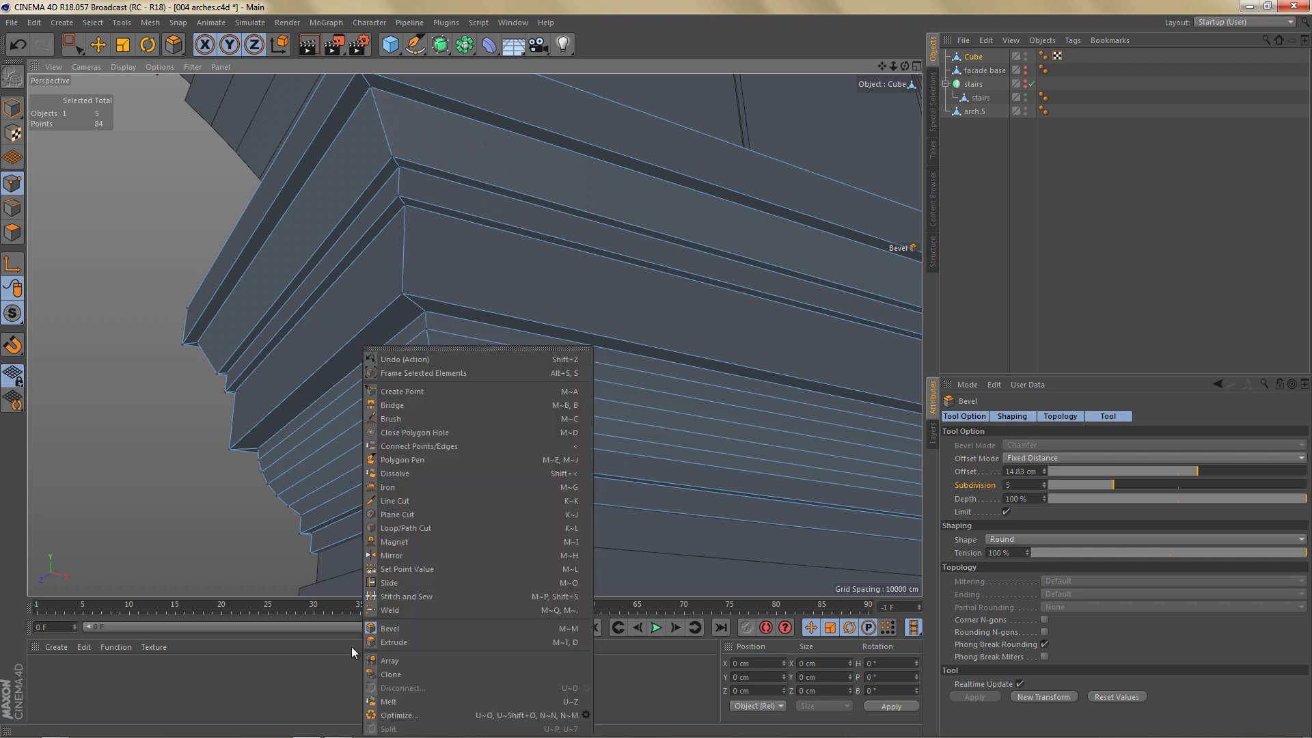
pyautogui.click(419, 715)
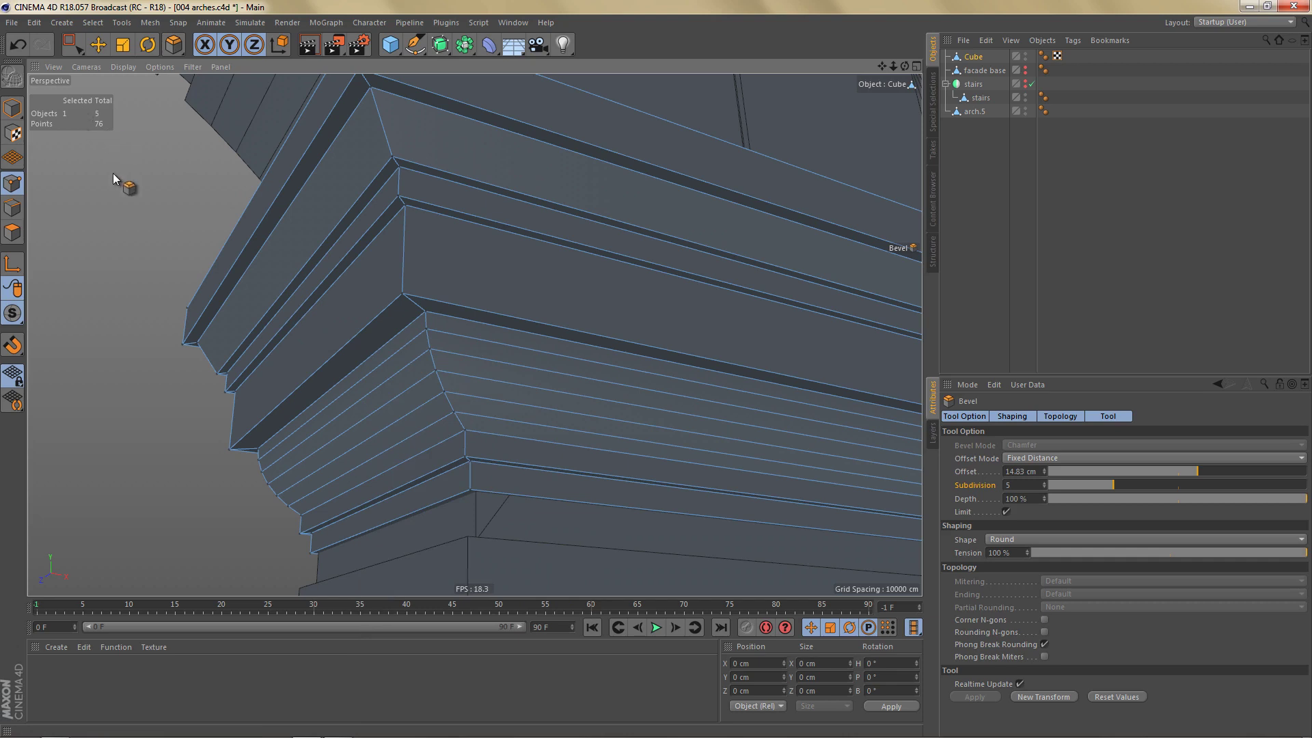
pyautogui.scroll(-5, 482, 384)
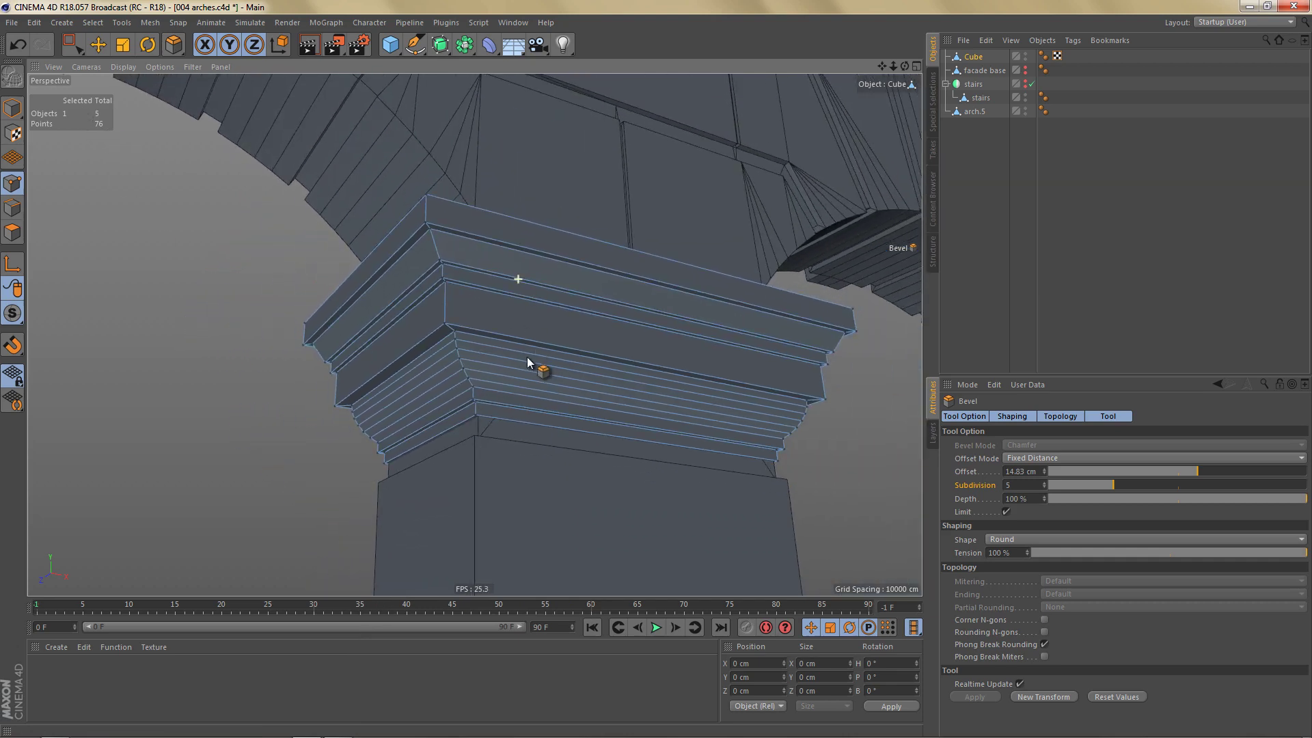
pyautogui.moveTo(530, 364)
pyautogui.keyDown('alt'); pyautogui.mouseDown()
pyautogui.moveTo(538, 375)
pyautogui.moveTo(509, 386)
pyautogui.moveTo(527, 325)
pyautogui.moveTo(508, 356)
pyautogui.mouseUp(); pyautogui.keyUp('alt')
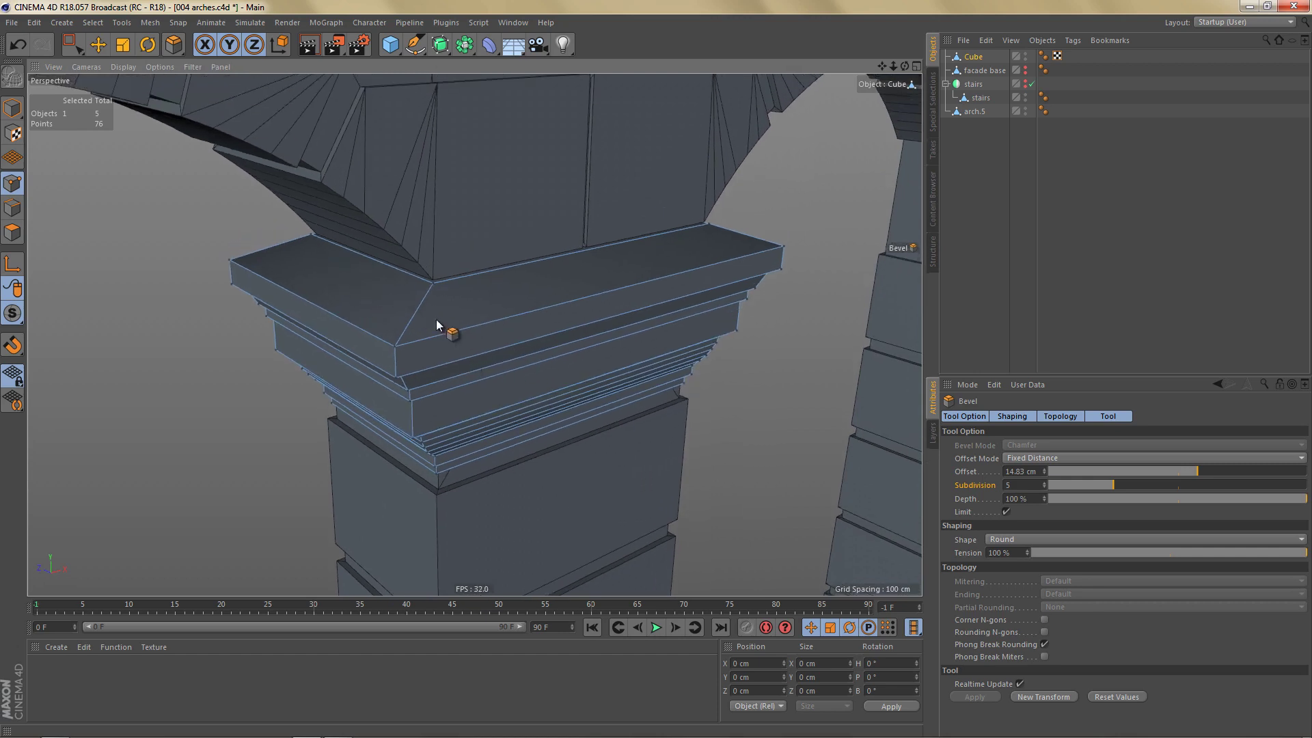
pyautogui.keyDown('alt'); pyautogui.moveTo(502, 321); pyautogui.dragTo(498, 330); pyautogui.keyUp('alt')
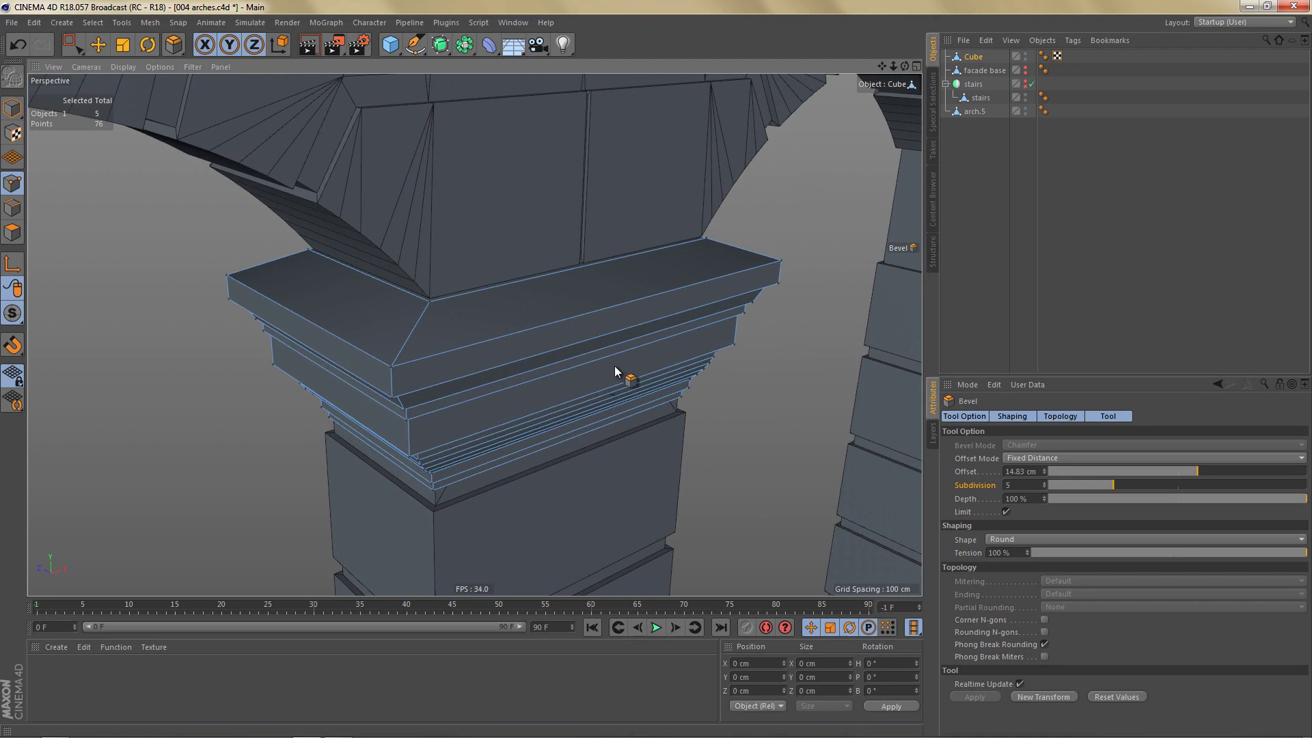
pyautogui.click(1046, 59)
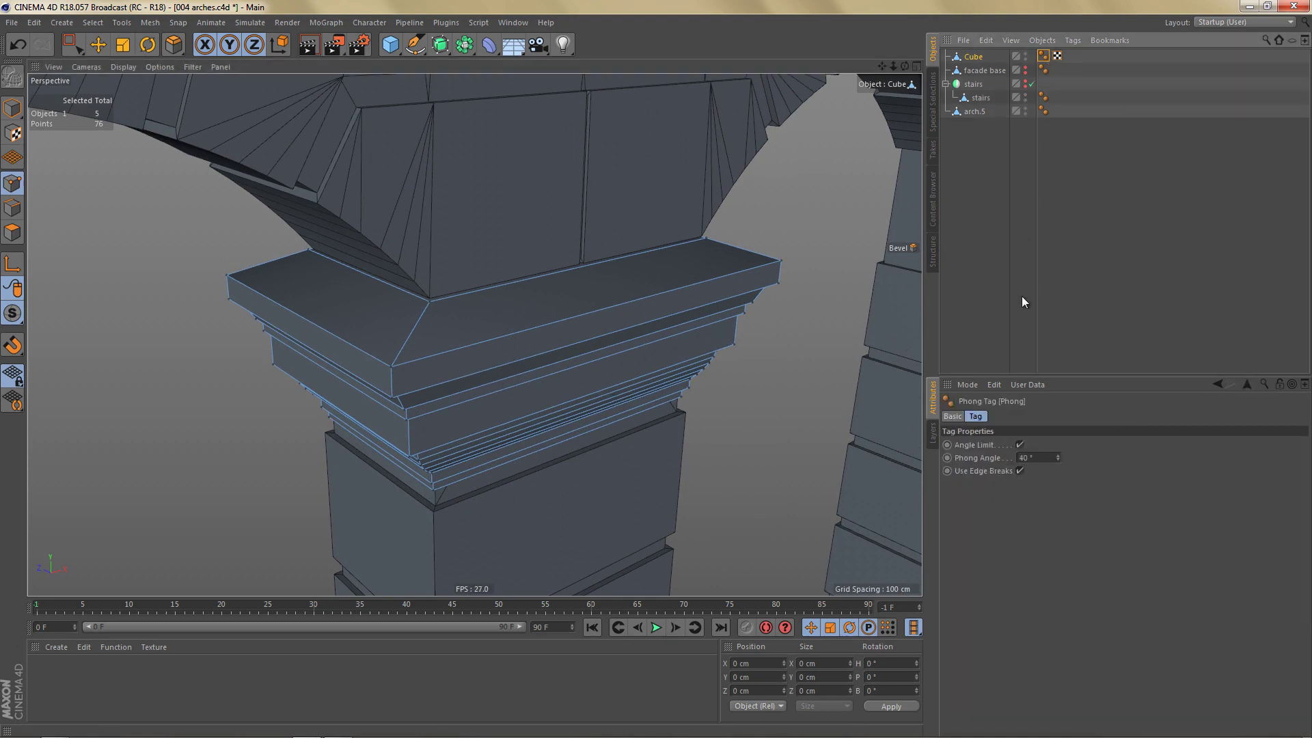
pyautogui.click(993, 459)
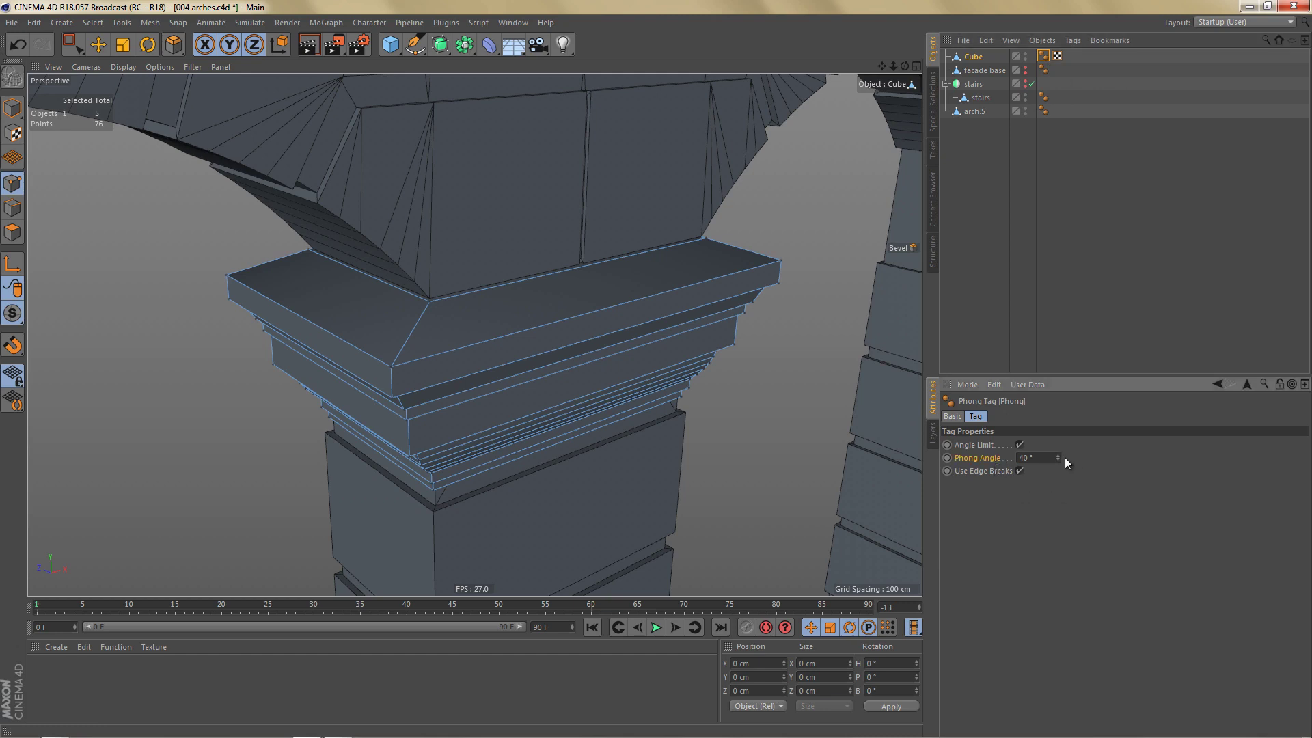
pyautogui.moveTo(1058, 459); pyautogui.dragTo(1058, 466)
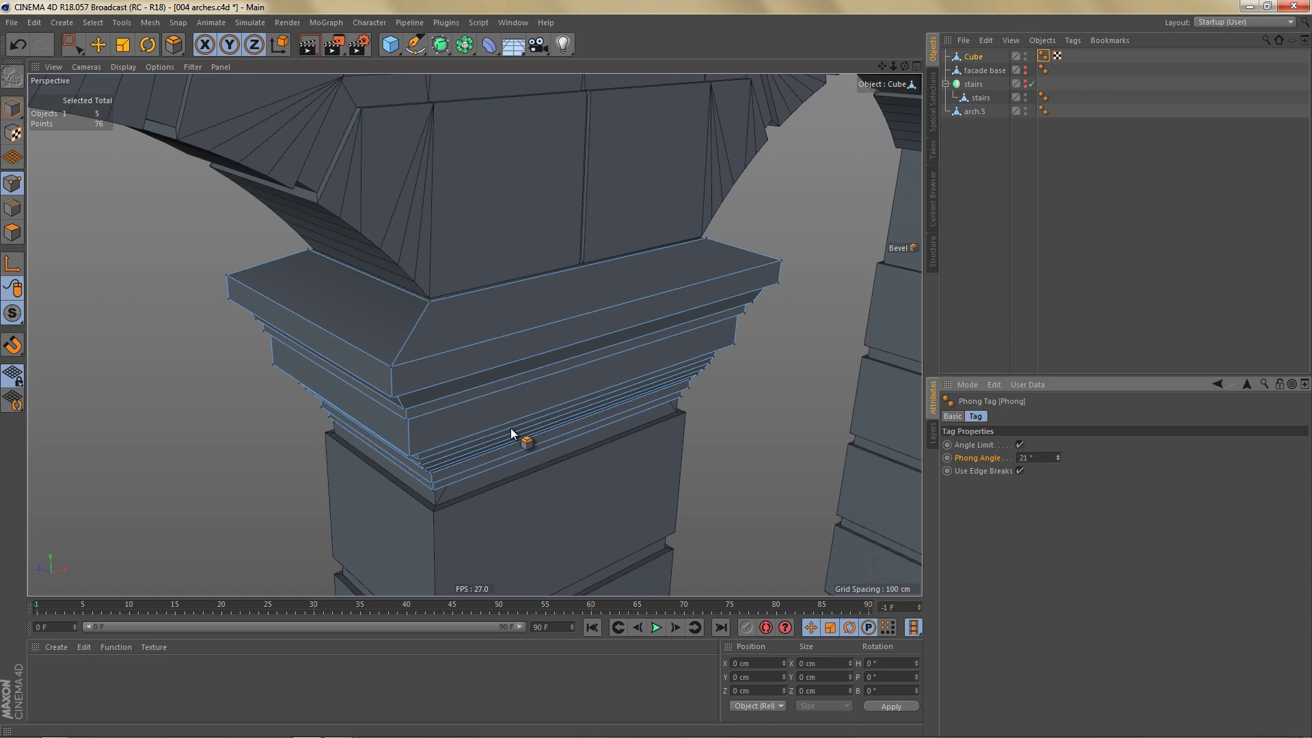
pyautogui.moveTo(547, 465)
pyautogui.keyDown('alt'); pyautogui.mouseDown()
pyautogui.moveTo(530, 337)
pyautogui.moveTo(448, 377)
pyautogui.mouseUp(); pyautogui.keyUp('alt')
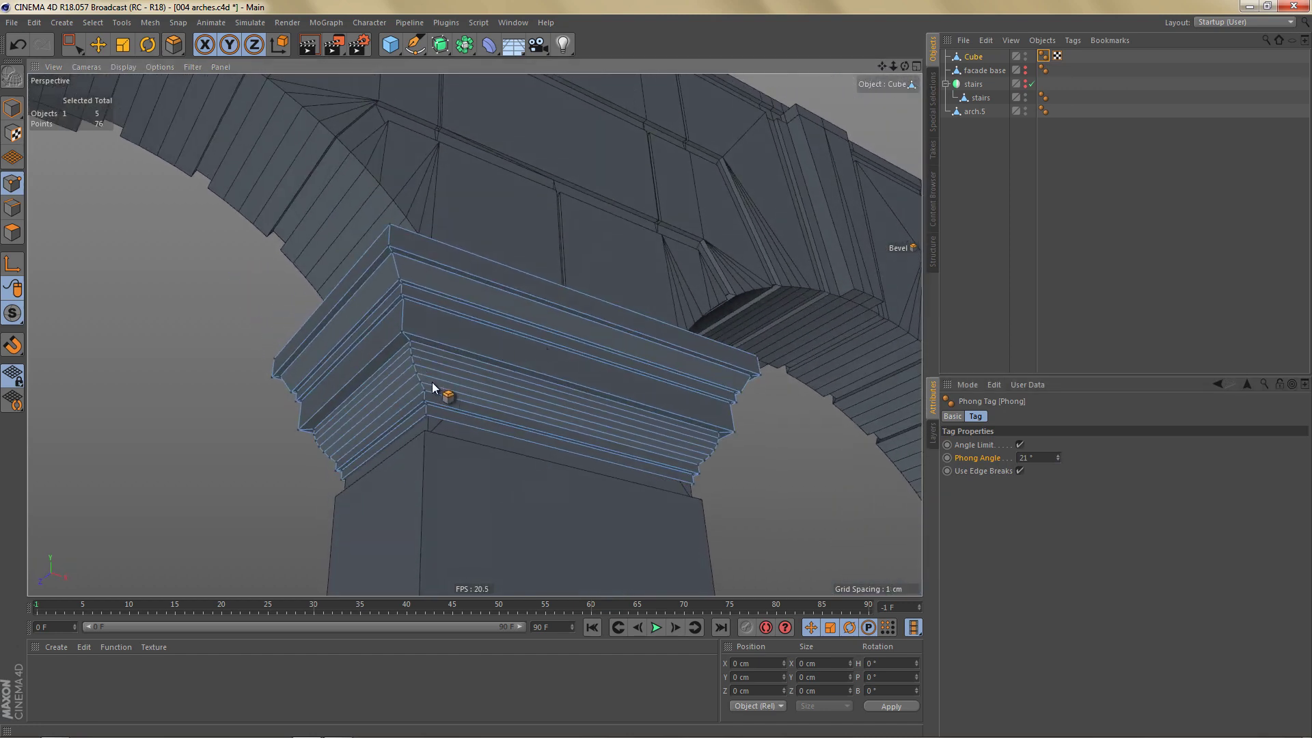
pyautogui.moveTo(1059, 459); pyautogui.dragTo(1059, 462)
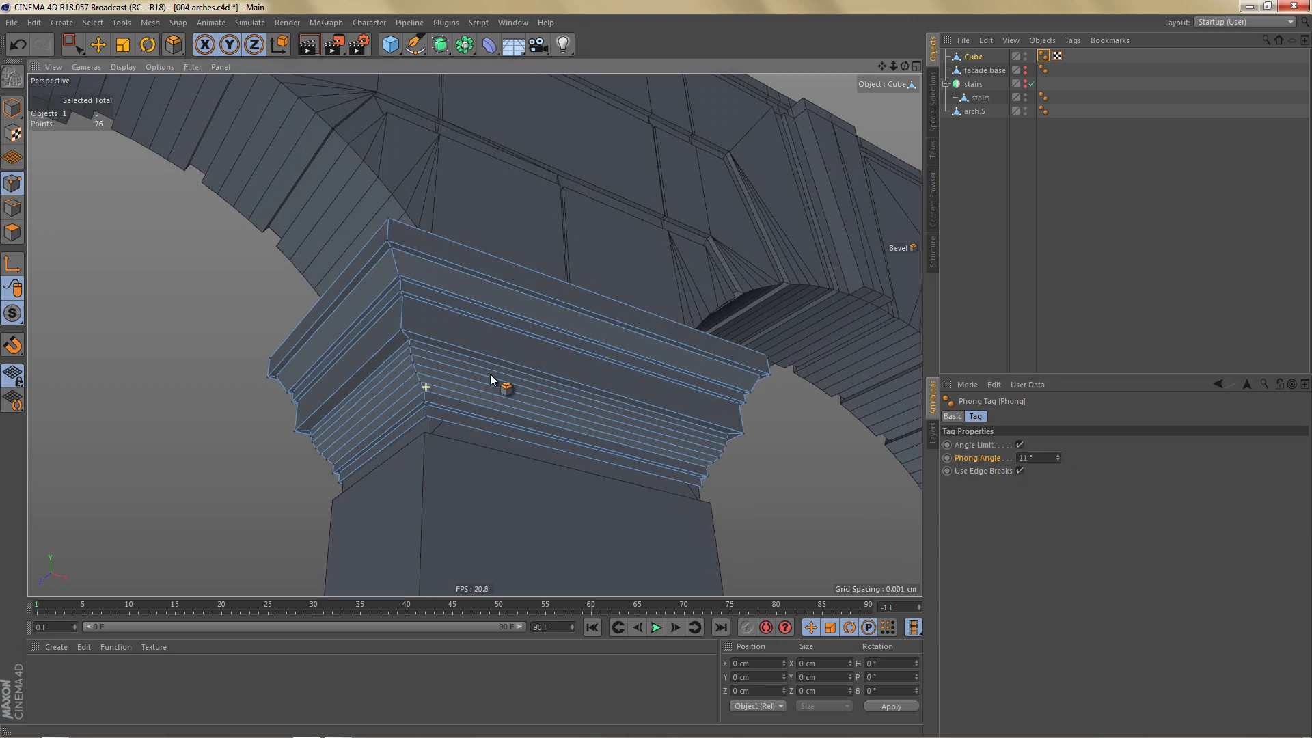
pyautogui.scroll(5, 490, 374)
pyautogui.scroll(3, 530, 368)
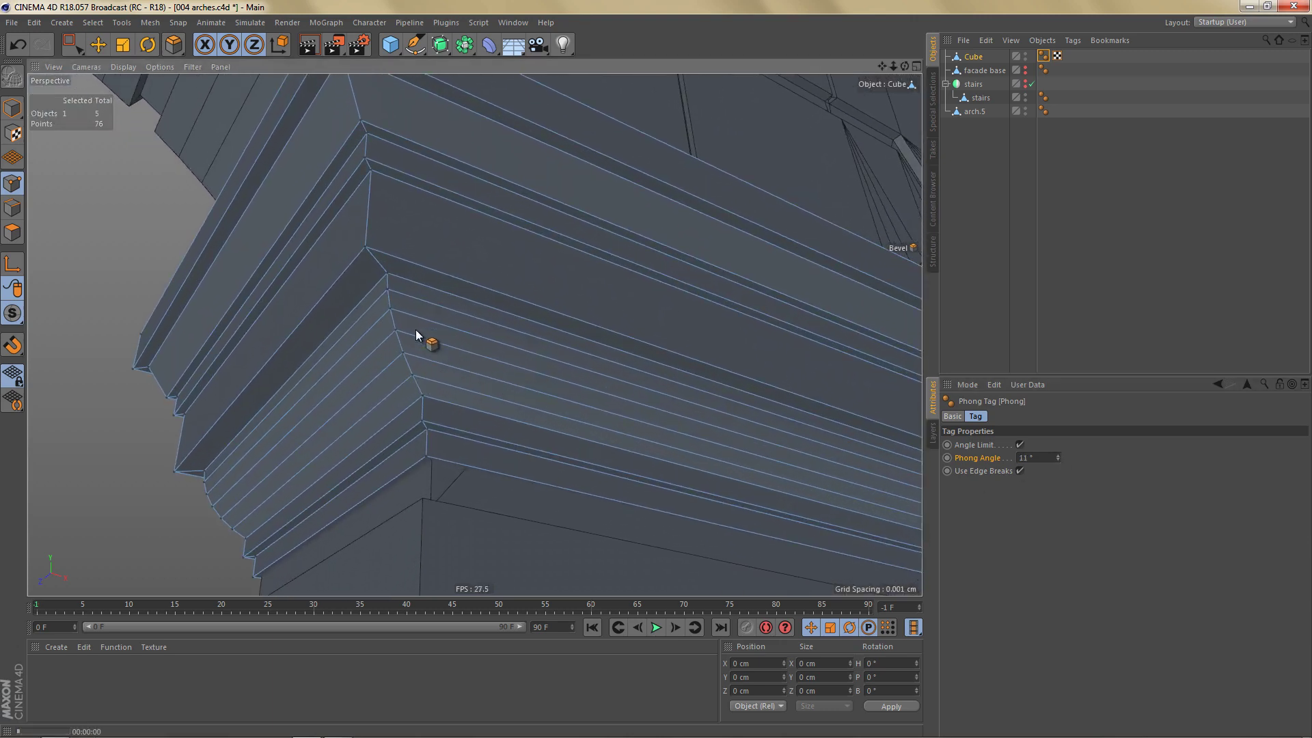
pyautogui.hotkey('ctrl', 'r')
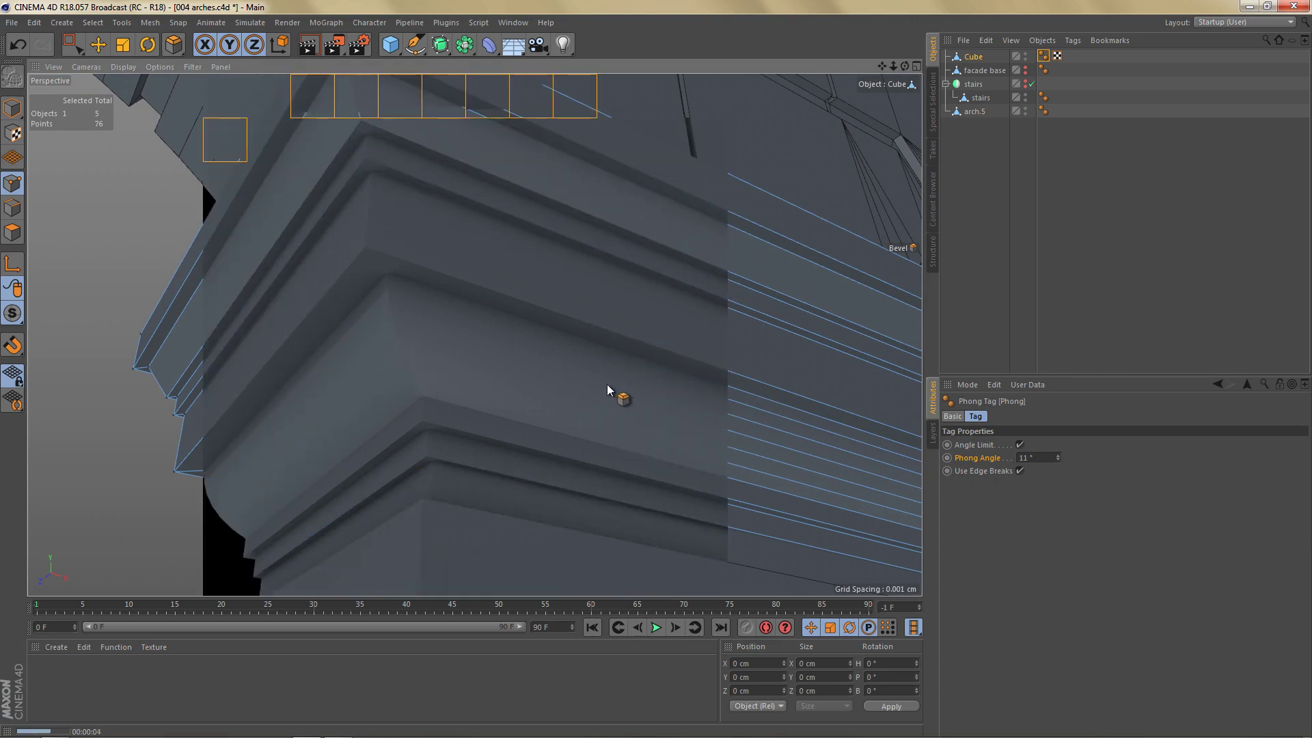
pyautogui.click(1059, 461)
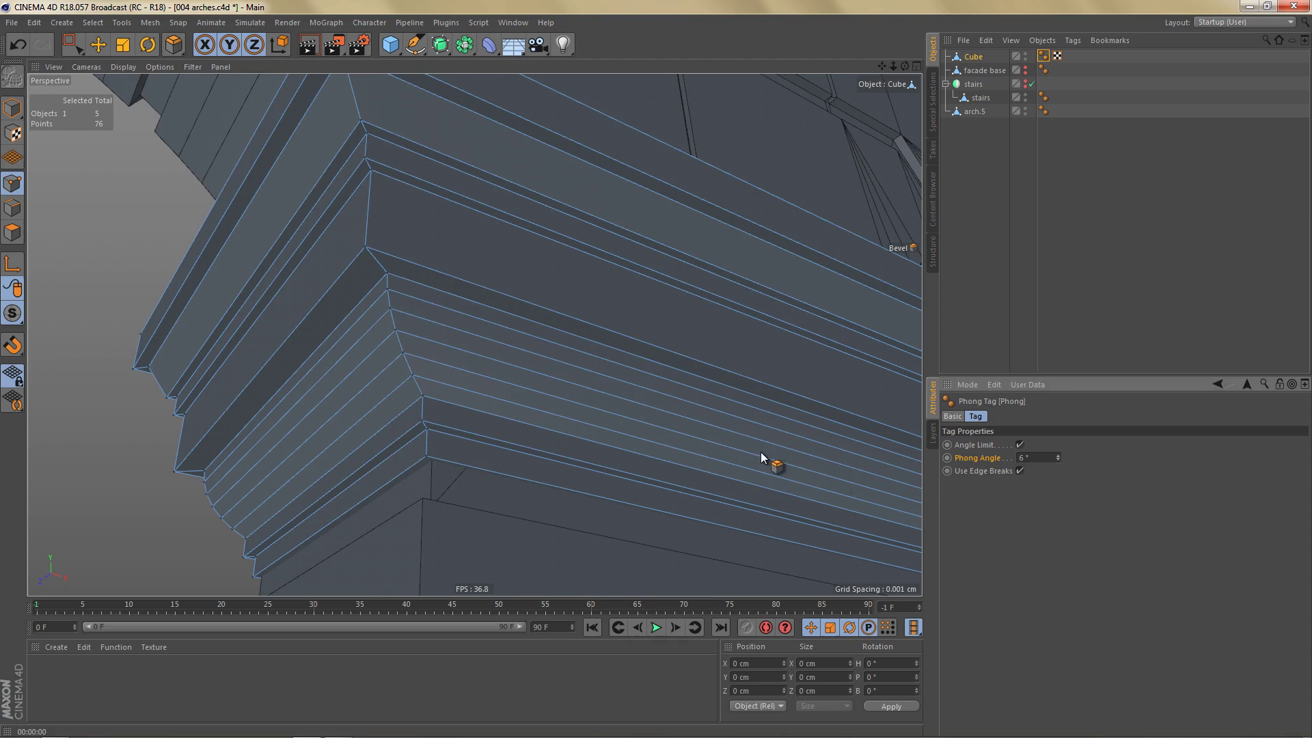
pyautogui.hotkey('ctrl', 'r')
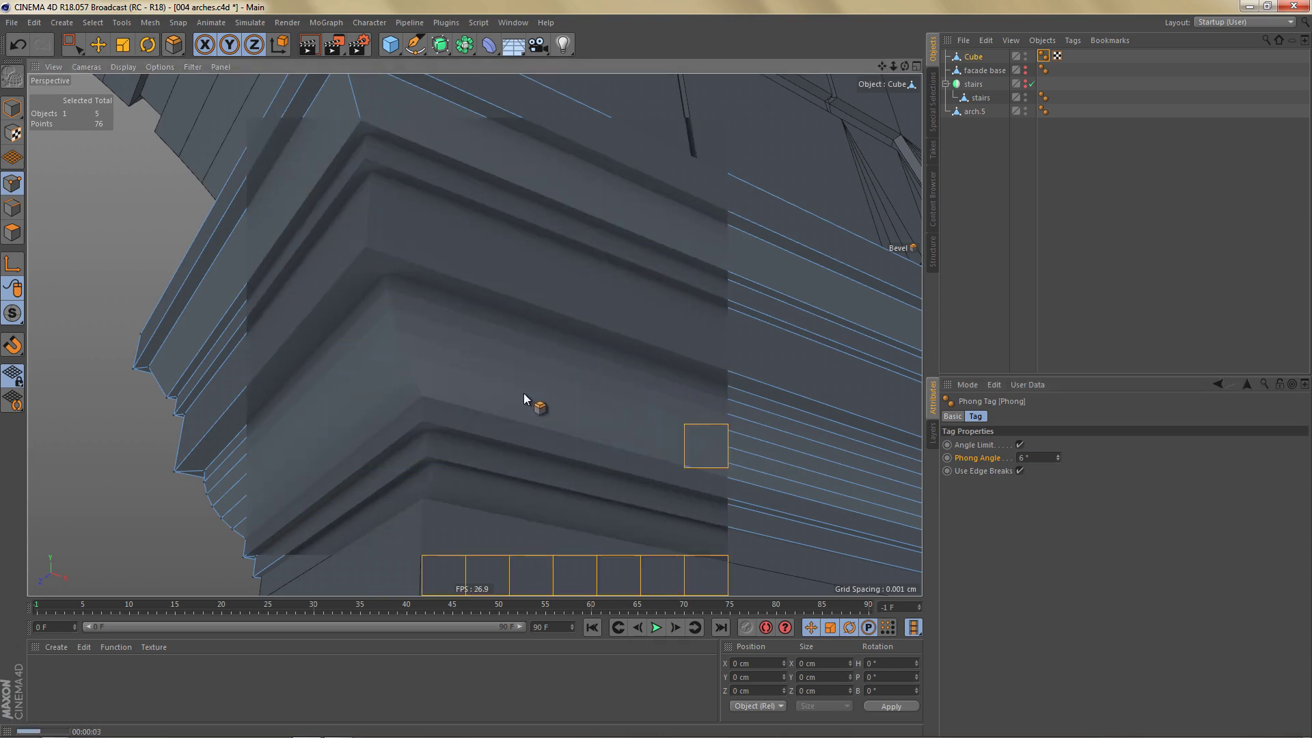
pyautogui.click(523, 398)
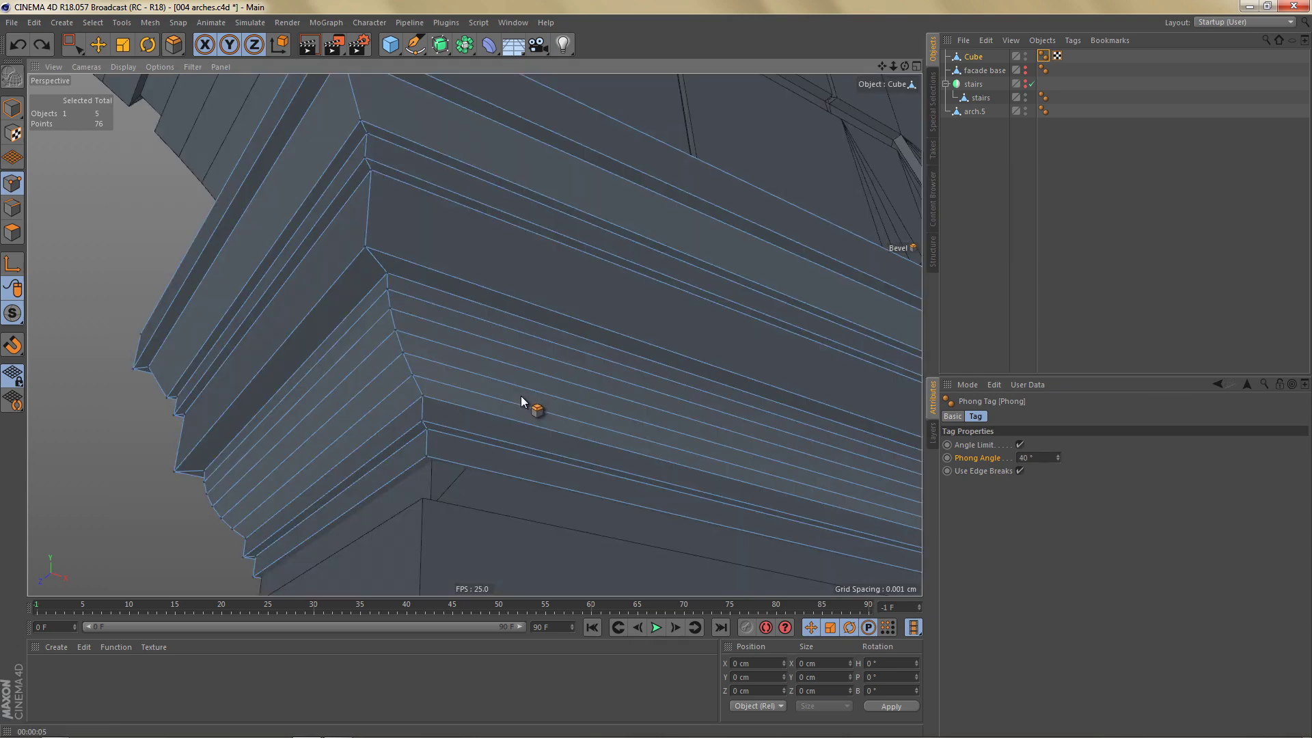
pyautogui.moveTo(533, 410)
pyautogui.keyDown('alt'); pyautogui.mouseDown()
pyautogui.moveTo(559, 429)
pyautogui.moveTo(563, 305)
pyautogui.mouseUp(); pyautogui.keyUp('alt')
pyautogui.scroll(-5, 558, 428)
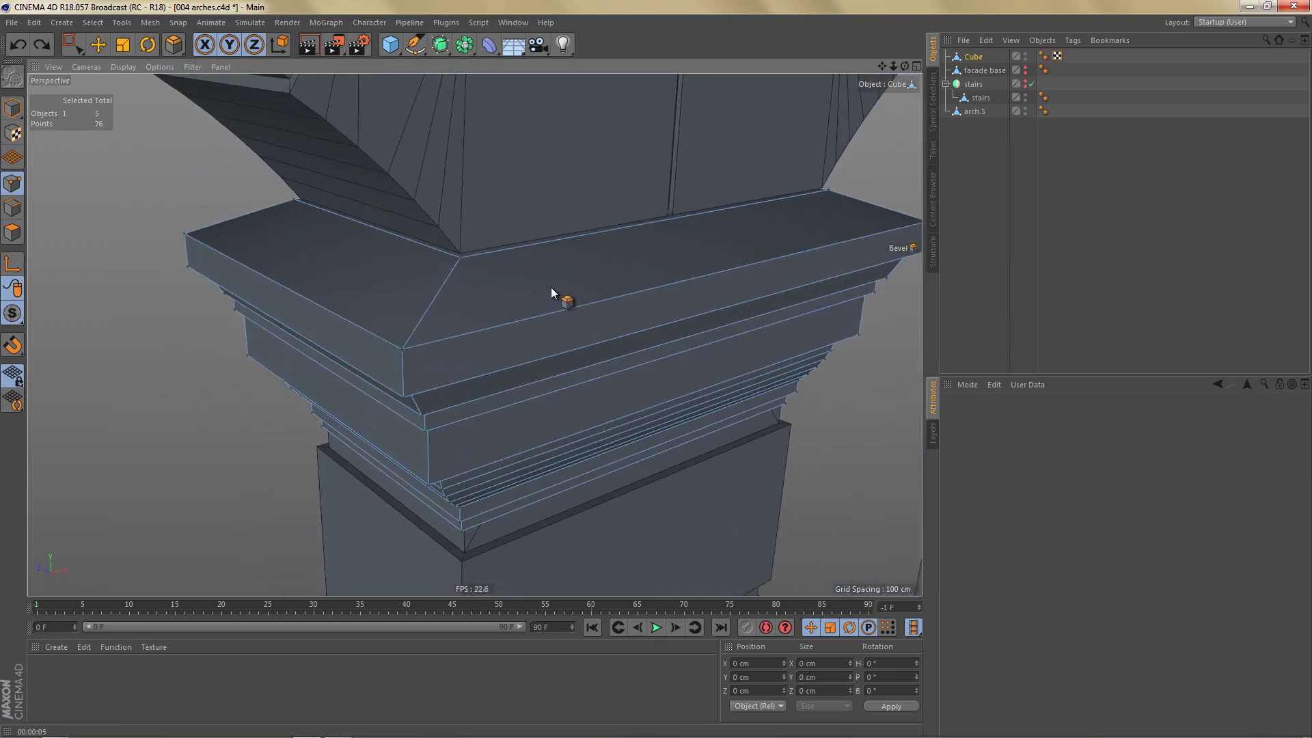
# Step: Box-select the cap slab's top edge loop and apply Break Phong Shading to it
pyautogui.press('v')
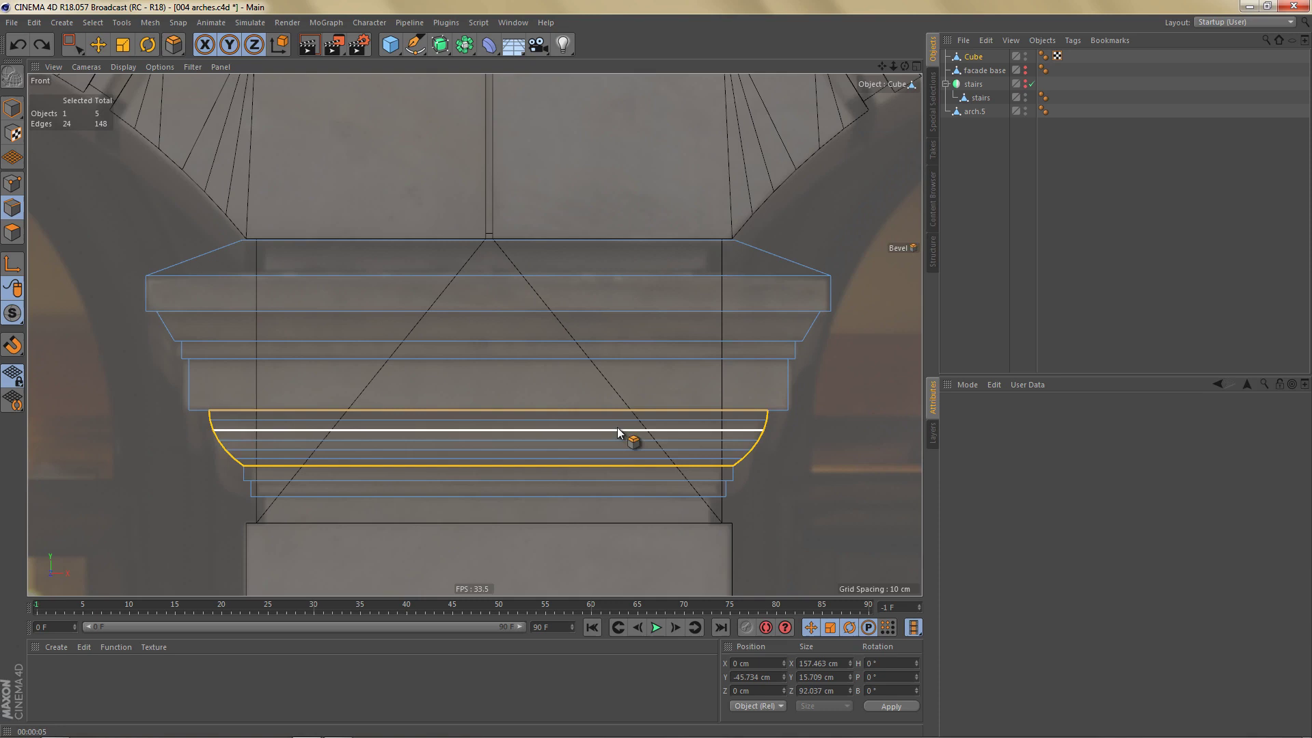
pyautogui.click(617, 427)
pyautogui.press('space')
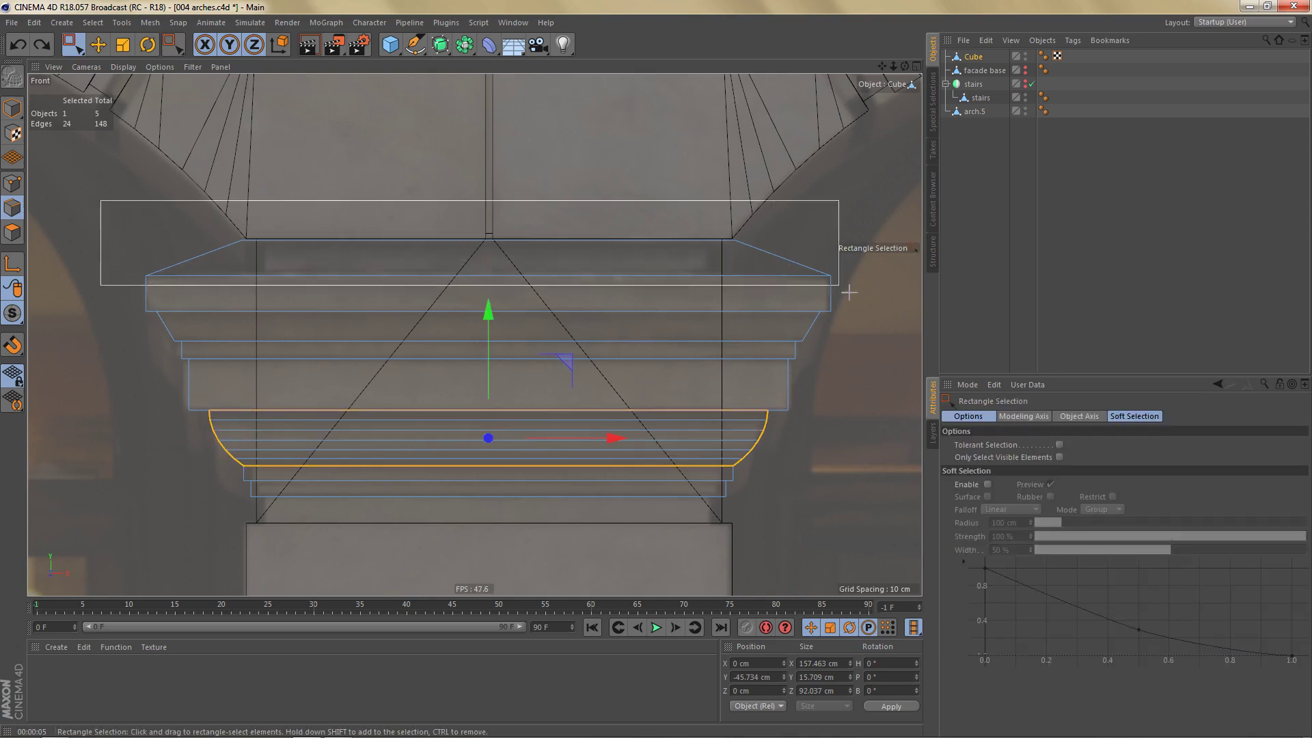
pyautogui.moveTo(110, 201); pyautogui.dragTo(861, 301)
pyautogui.middleClick(584, 274)
pyautogui.middleClick(353, 221)
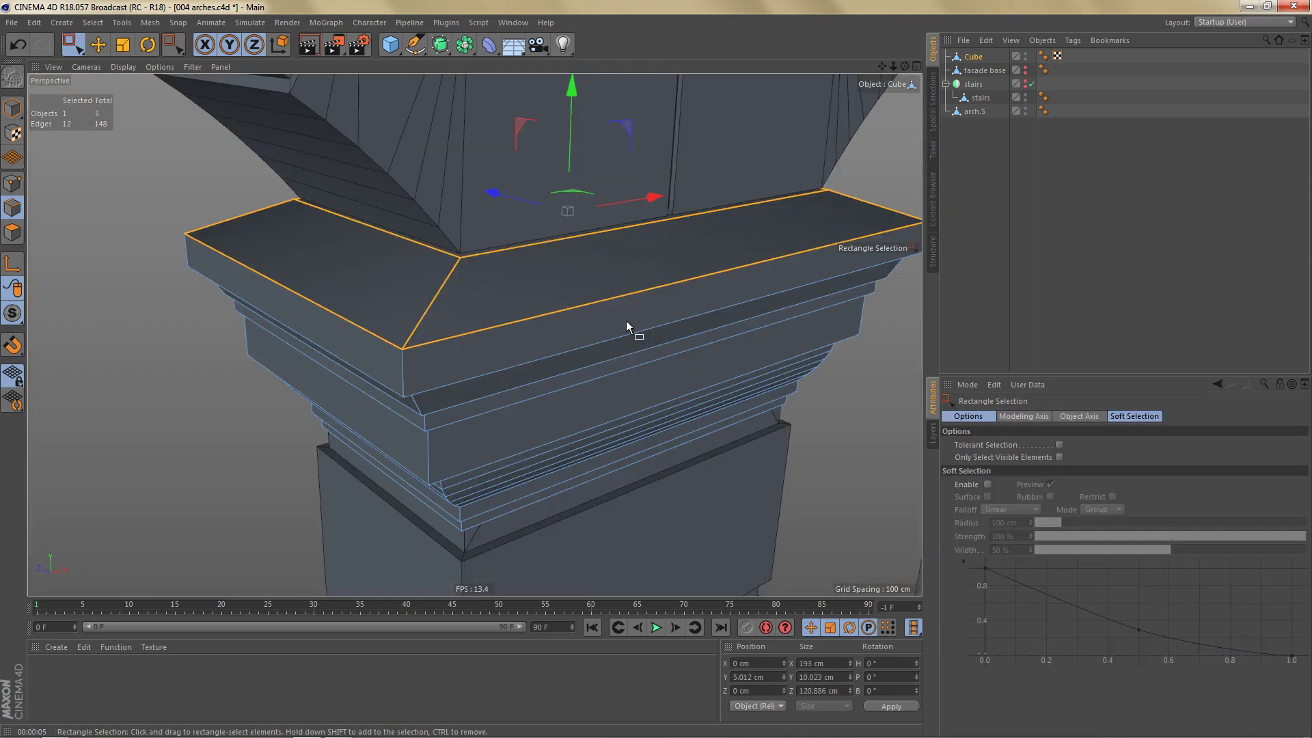
pyautogui.keyDown('alt'); pyautogui.moveTo(616, 318); pyautogui.dragTo(641, 325); pyautogui.keyUp('alt')
pyautogui.rightClick(686, 275)
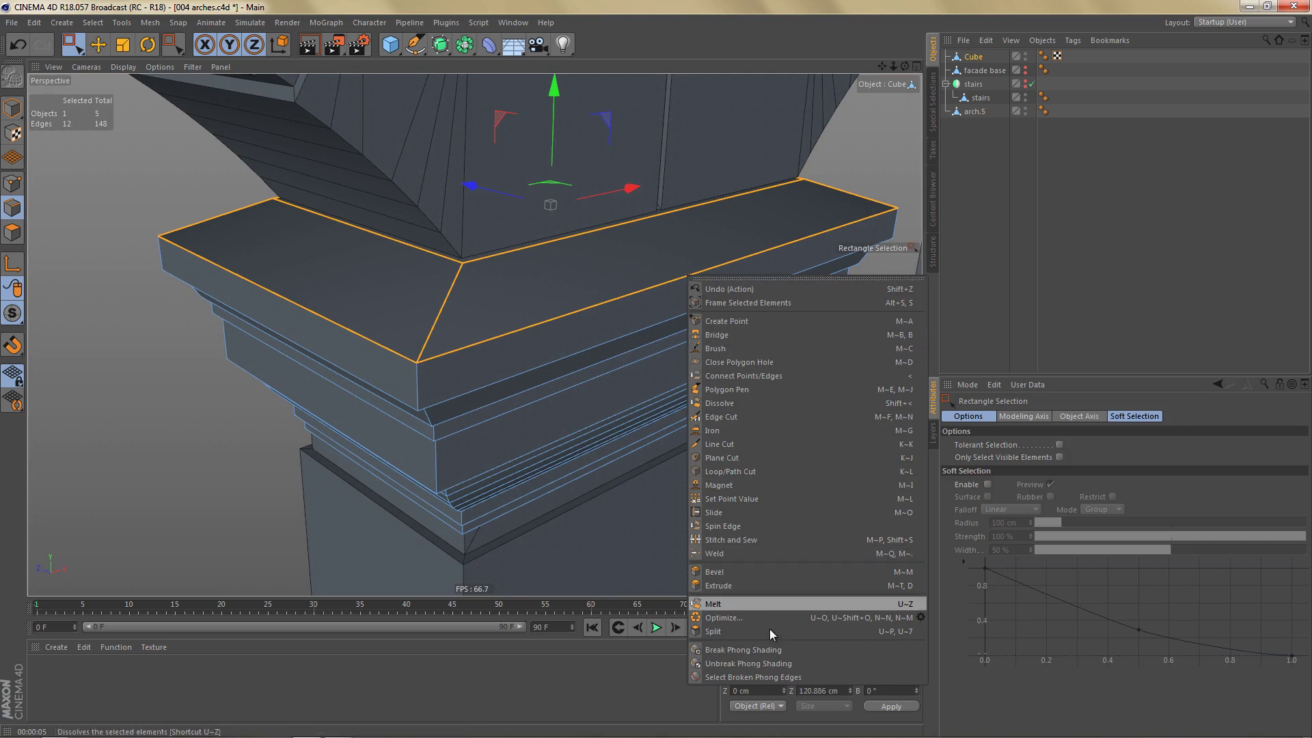
pyautogui.click(797, 652)
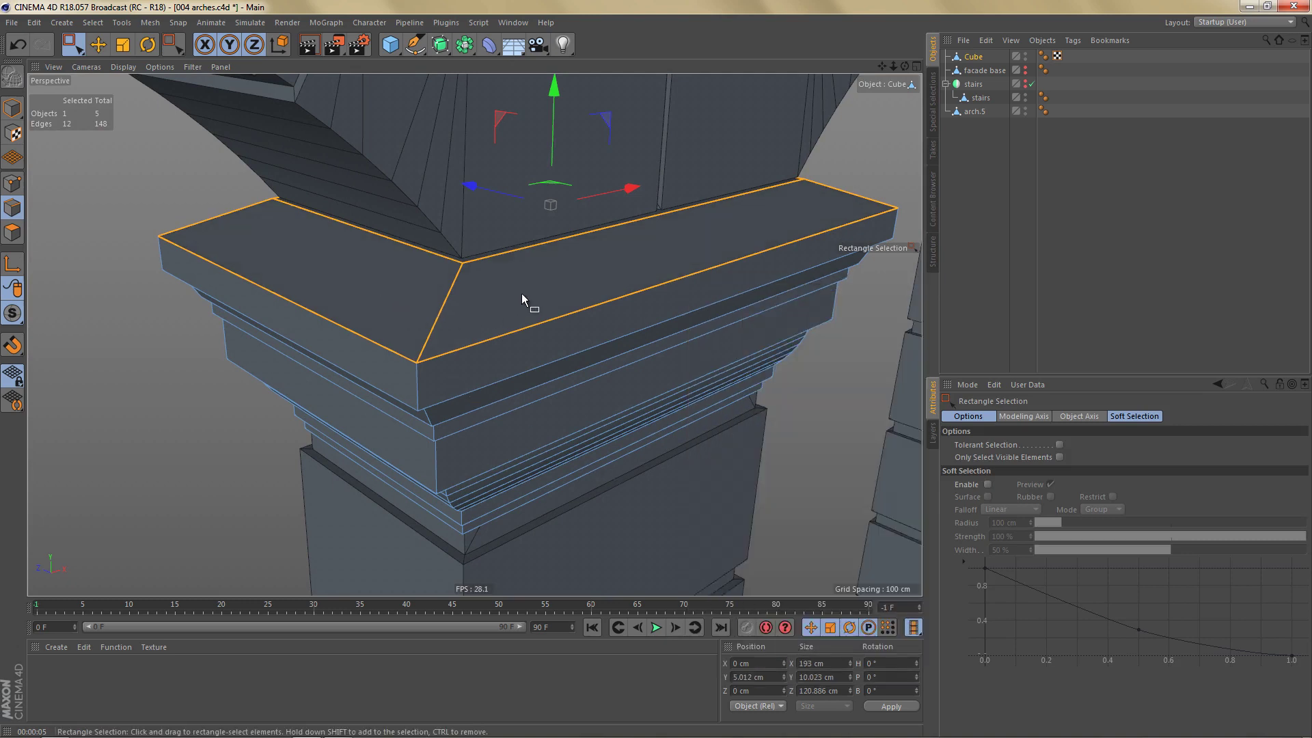
pyautogui.keyDown('alt'); pyautogui.moveTo(587, 389); pyautogui.dragTo(541, 396); pyautogui.keyUp('alt')
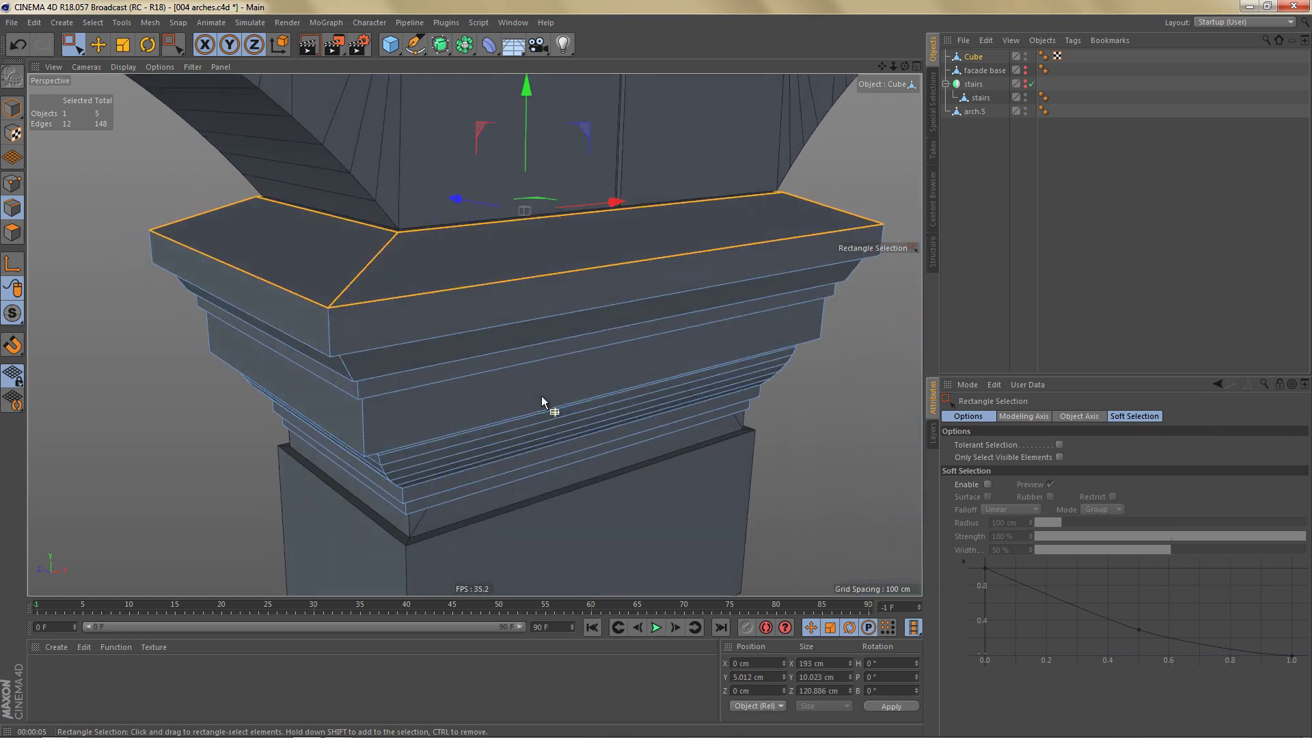
# Step: Maximise the Front view and lower the capital slightly on the middle pillar
pyautogui.middleClick(581, 414)
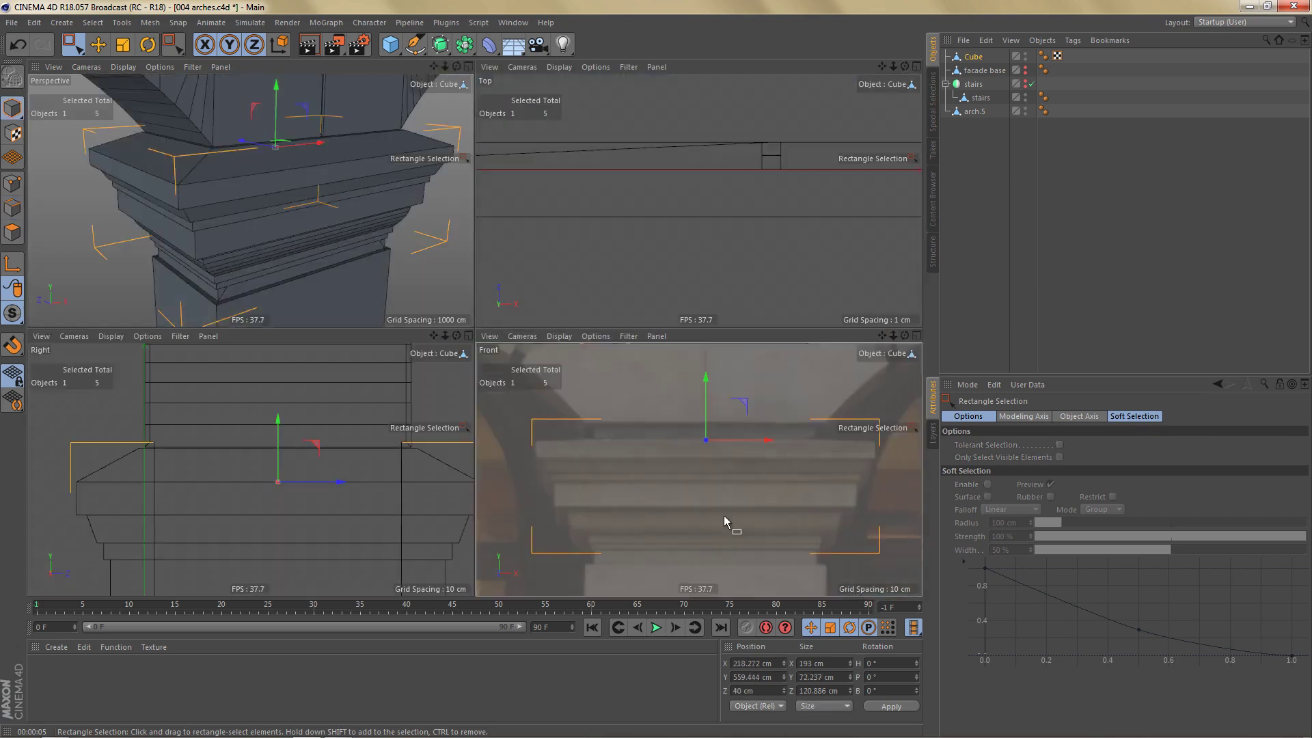
pyautogui.middleClick(723, 515)
pyautogui.scroll(-1, 610, 378)
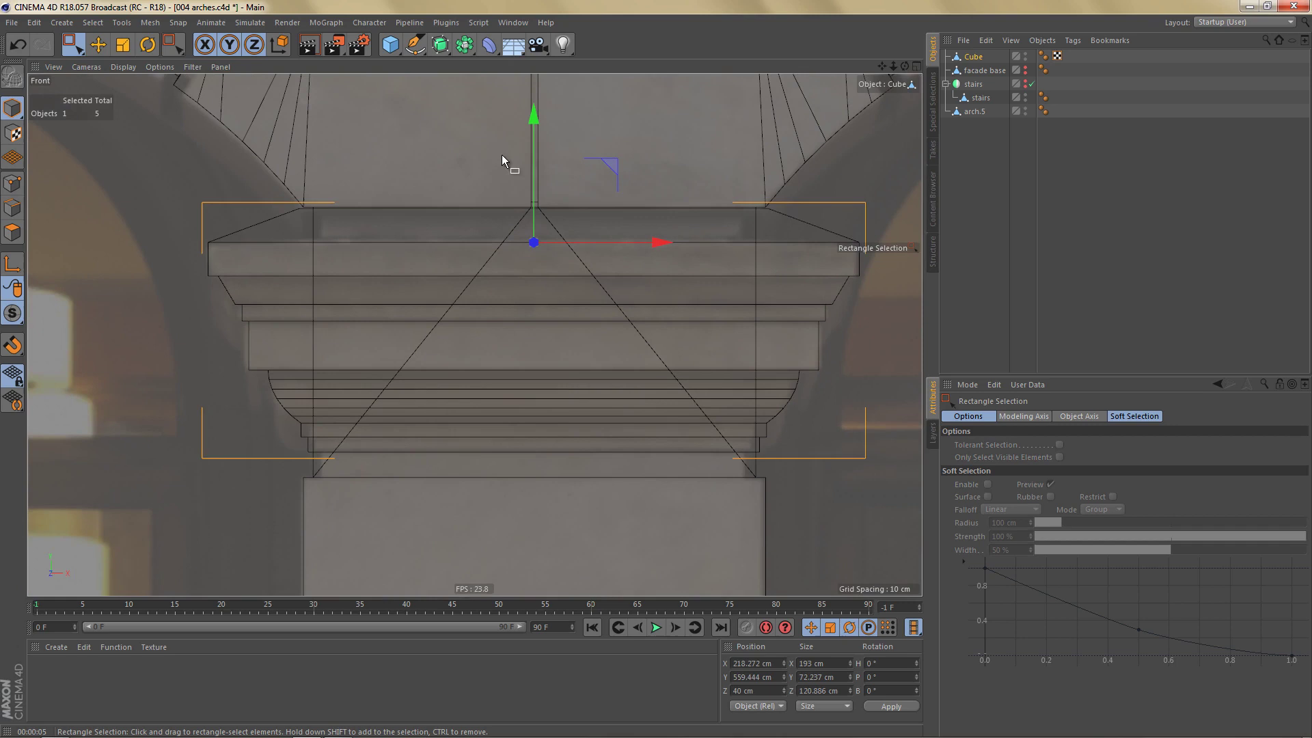
pyautogui.moveTo(537, 118); pyautogui.dragTo(542, 131)
pyautogui.scroll(-3, 541, 287)
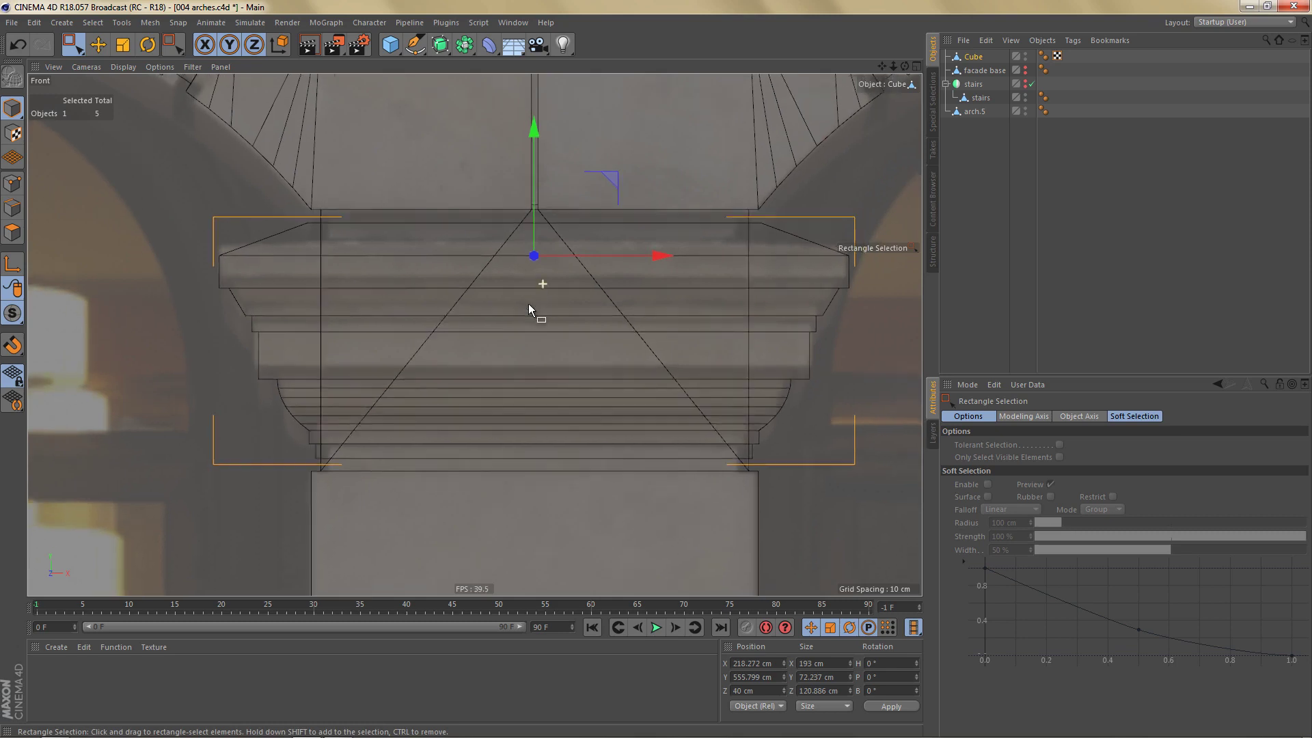
pyautogui.scroll(-5, 528, 303)
pyautogui.scroll(-2, 509, 347)
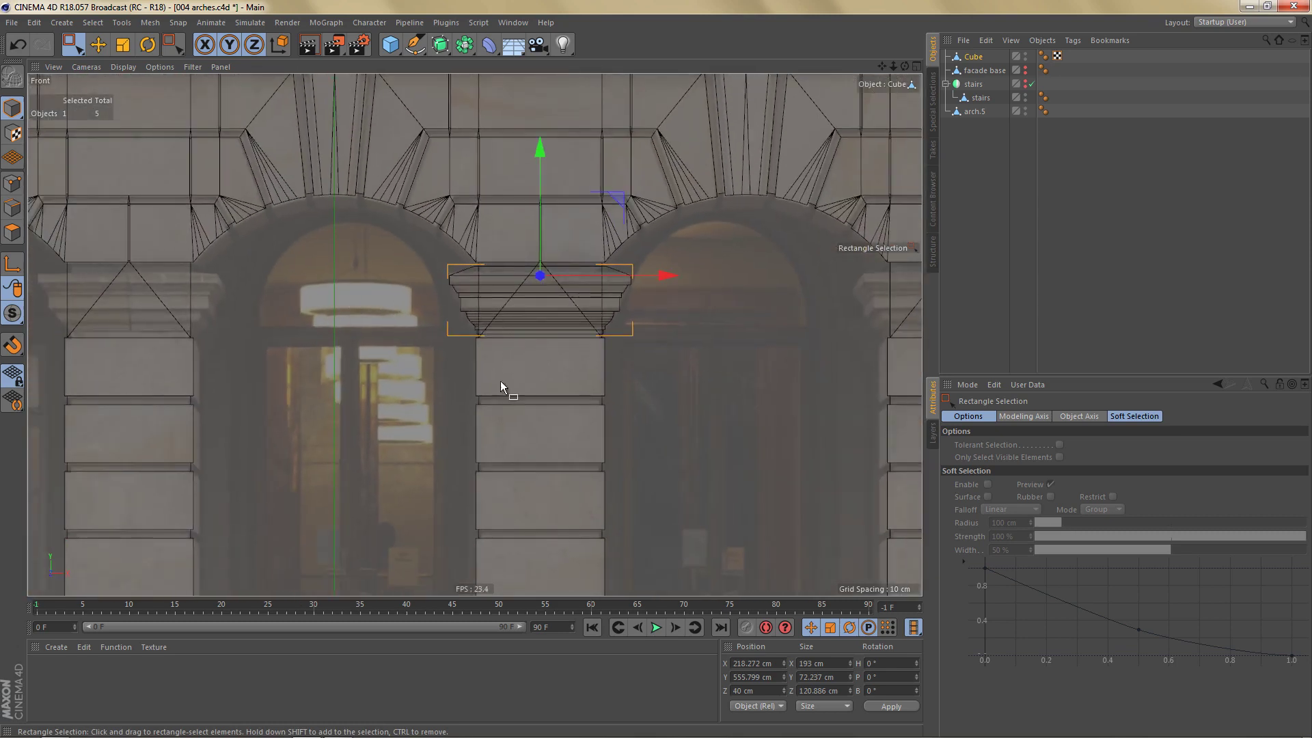
pyautogui.keyDown('alt'); pyautogui.moveTo(540, 302); pyautogui.dragTo(565, 345); pyautogui.keyUp('alt')
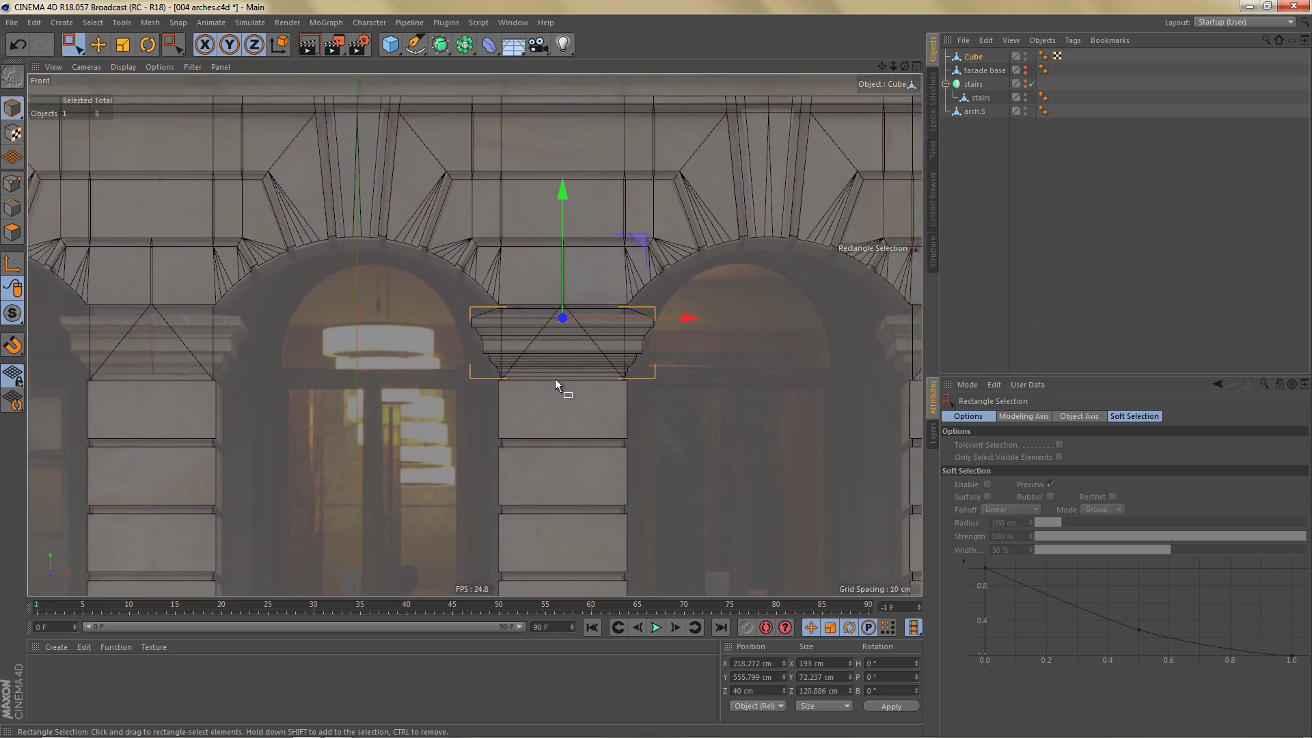
pyautogui.click(464, 45)
pyautogui.scroll(-3, 645, 234)
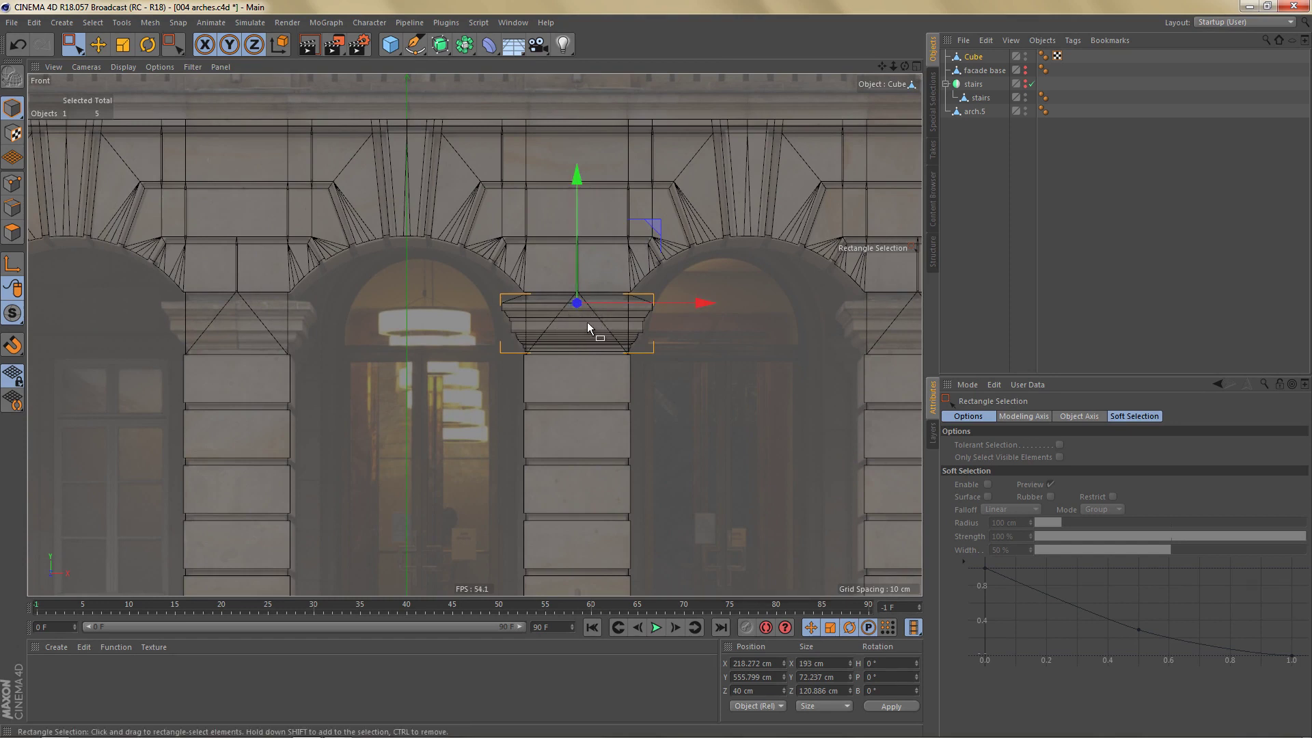
pyautogui.scroll(-3, 581, 318)
pyautogui.scroll(-2, 573, 327)
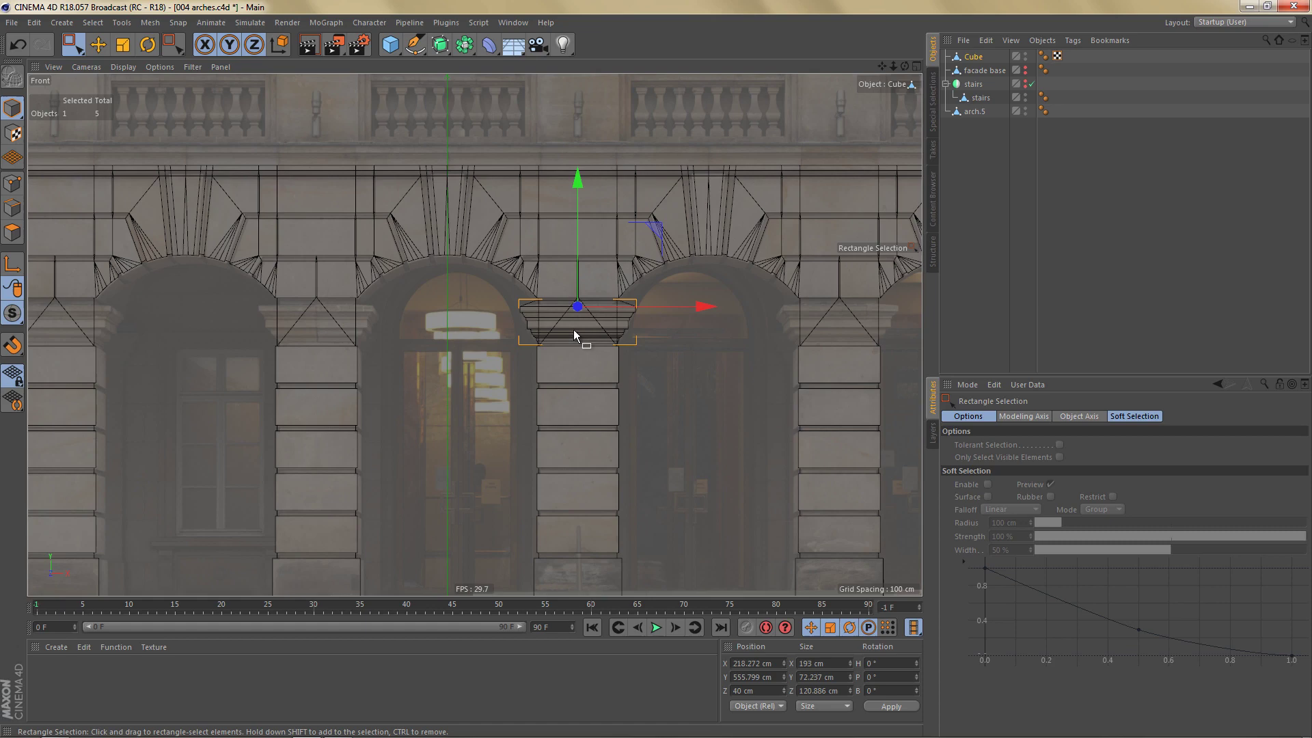
pyautogui.scroll(-2, 567, 334)
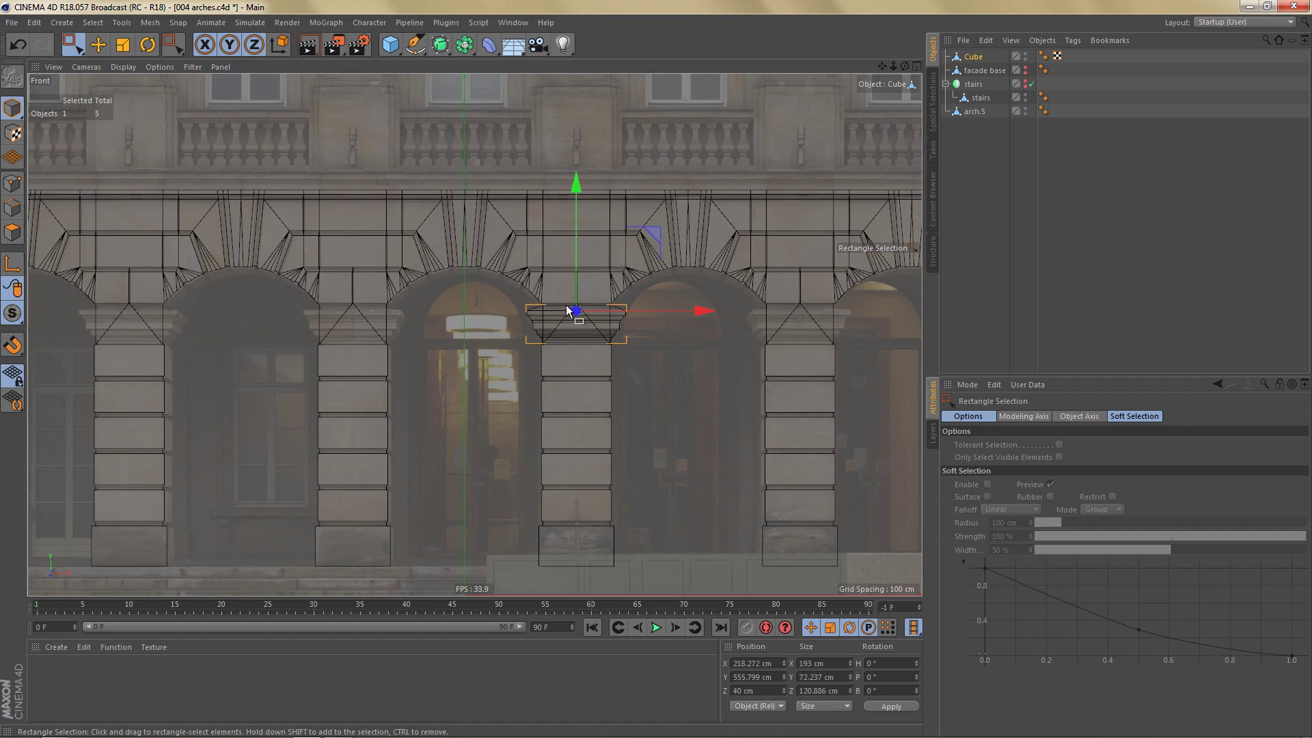
pyautogui.scroll(5, 566, 310)
pyautogui.scroll(5, 612, 311)
pyautogui.scroll(3, 669, 316)
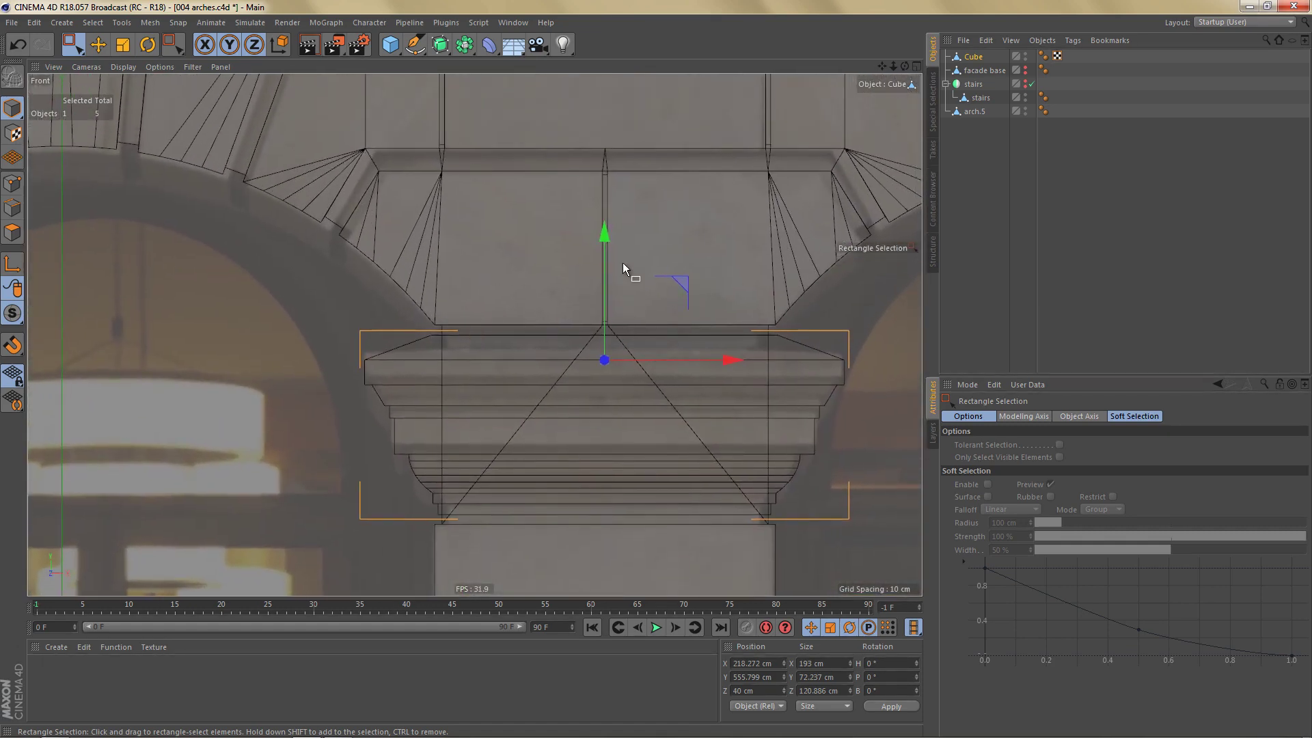
pyautogui.scroll(4, 623, 263)
pyautogui.scroll(4, 686, 202)
pyautogui.scroll(4, 640, 193)
pyautogui.scroll(3, 597, 245)
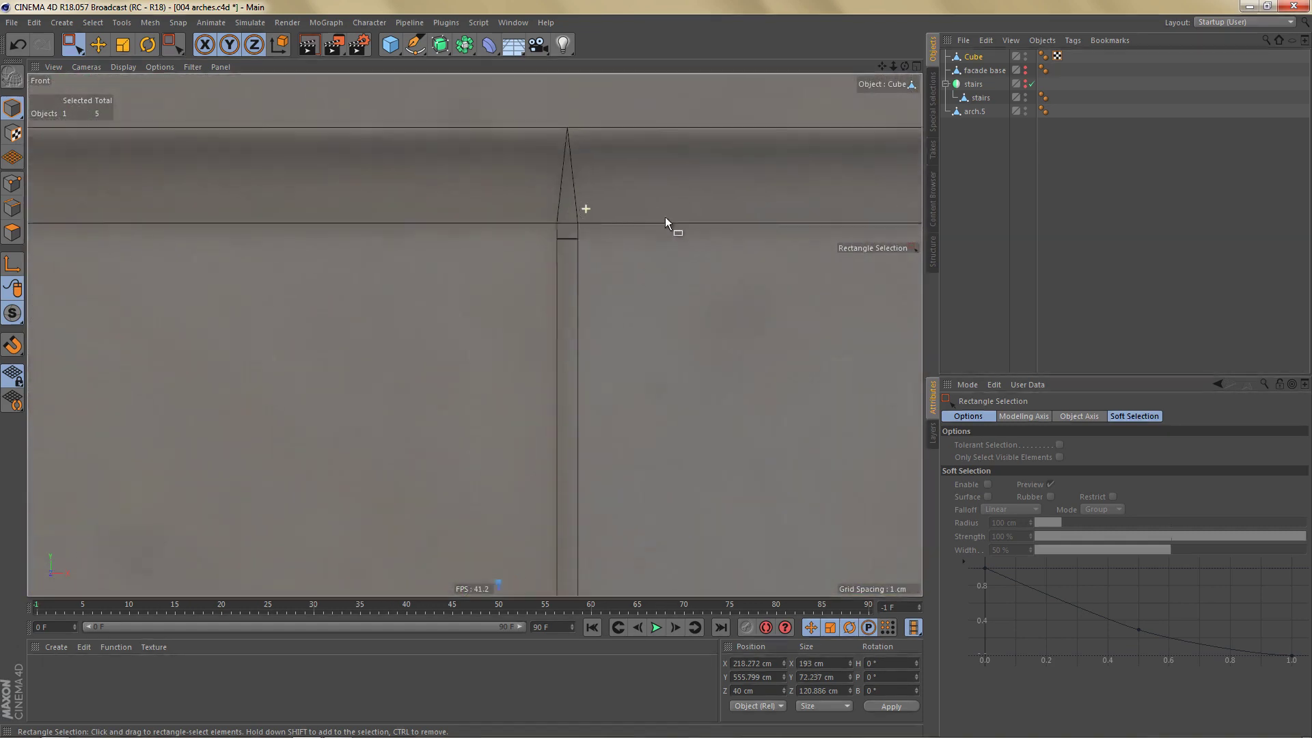
pyautogui.scroll(3, 666, 216)
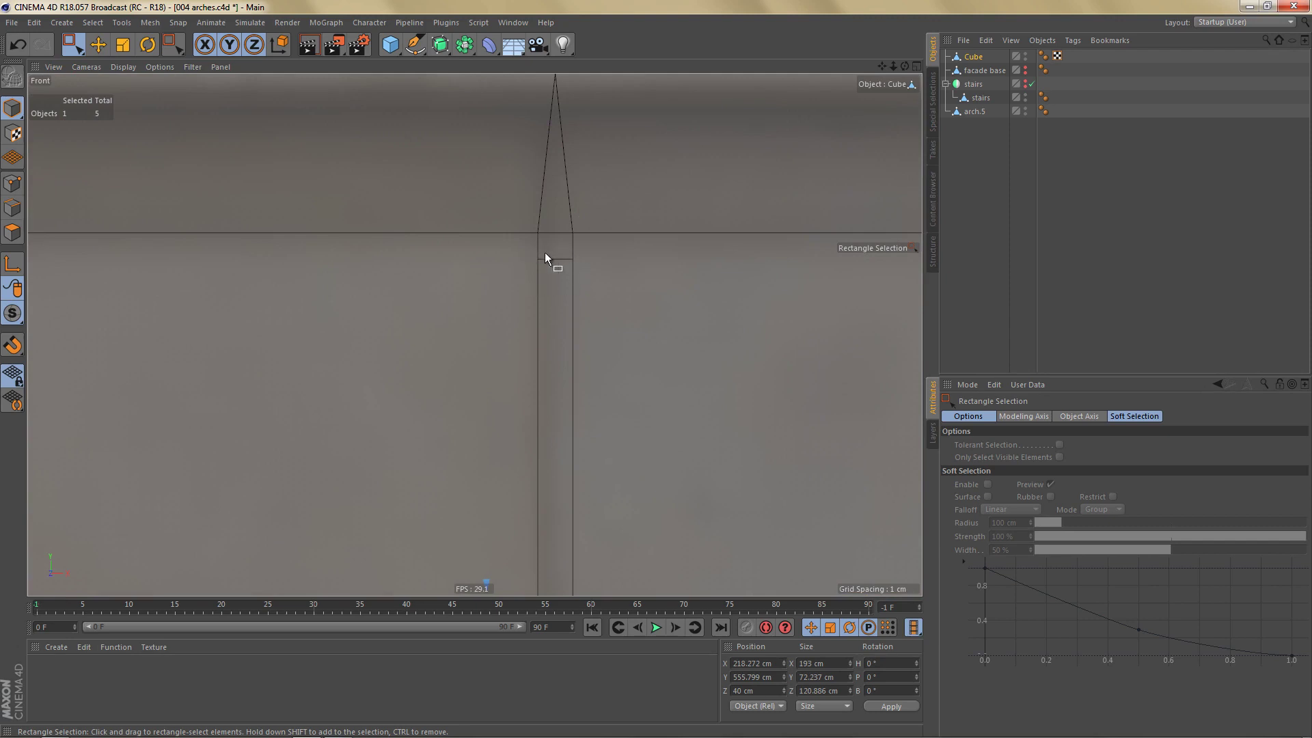
pyautogui.scroll(-4, 560, 294)
pyautogui.scroll(-5, 524, 368)
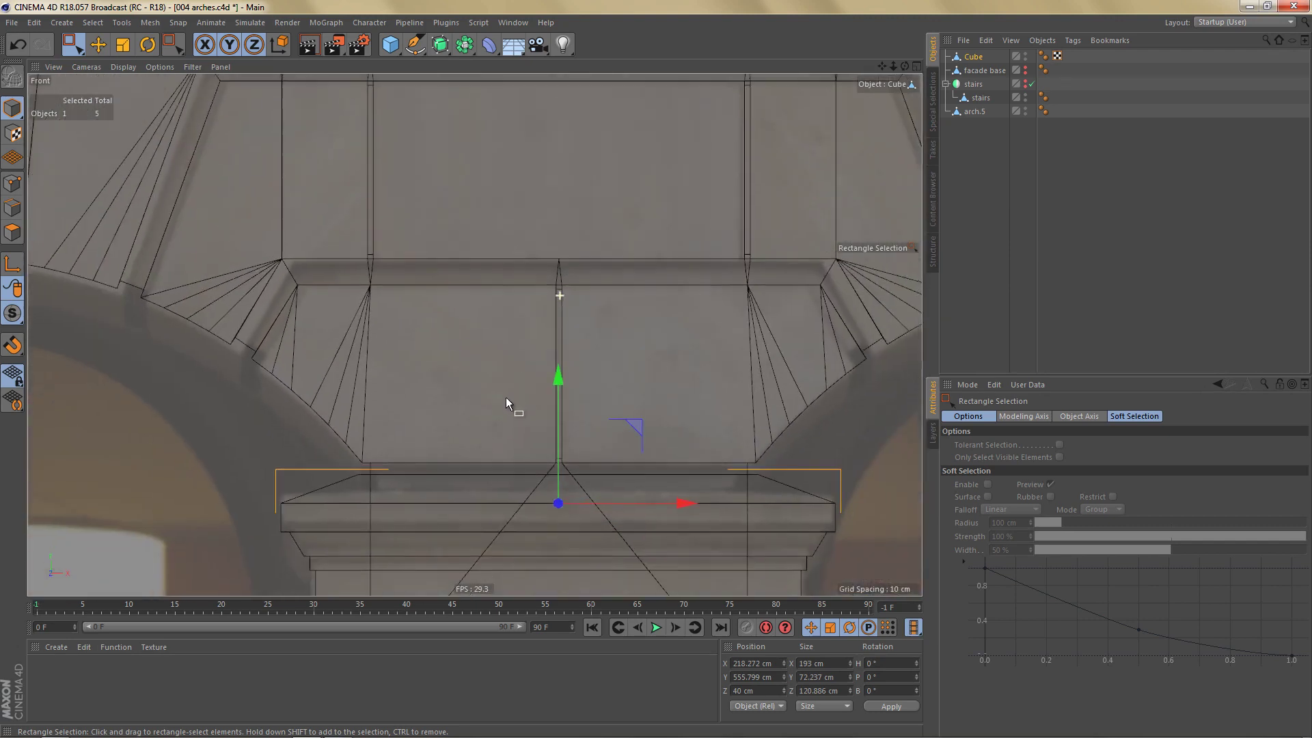
pyautogui.scroll(-4, 506, 396)
pyautogui.scroll(-2, 491, 428)
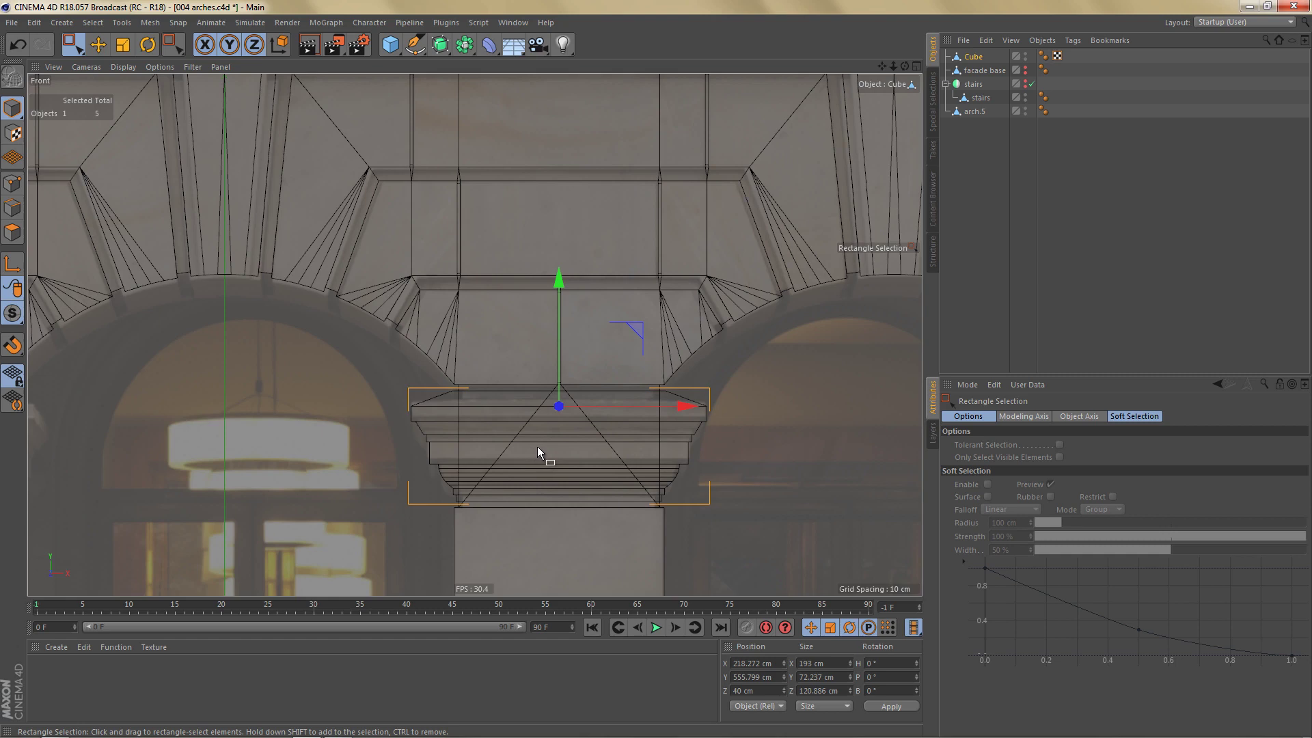
# Step: Move the capital's axis to its top face using Axis Center with Y at 100%
pyautogui.hotkey('shift', 'a')
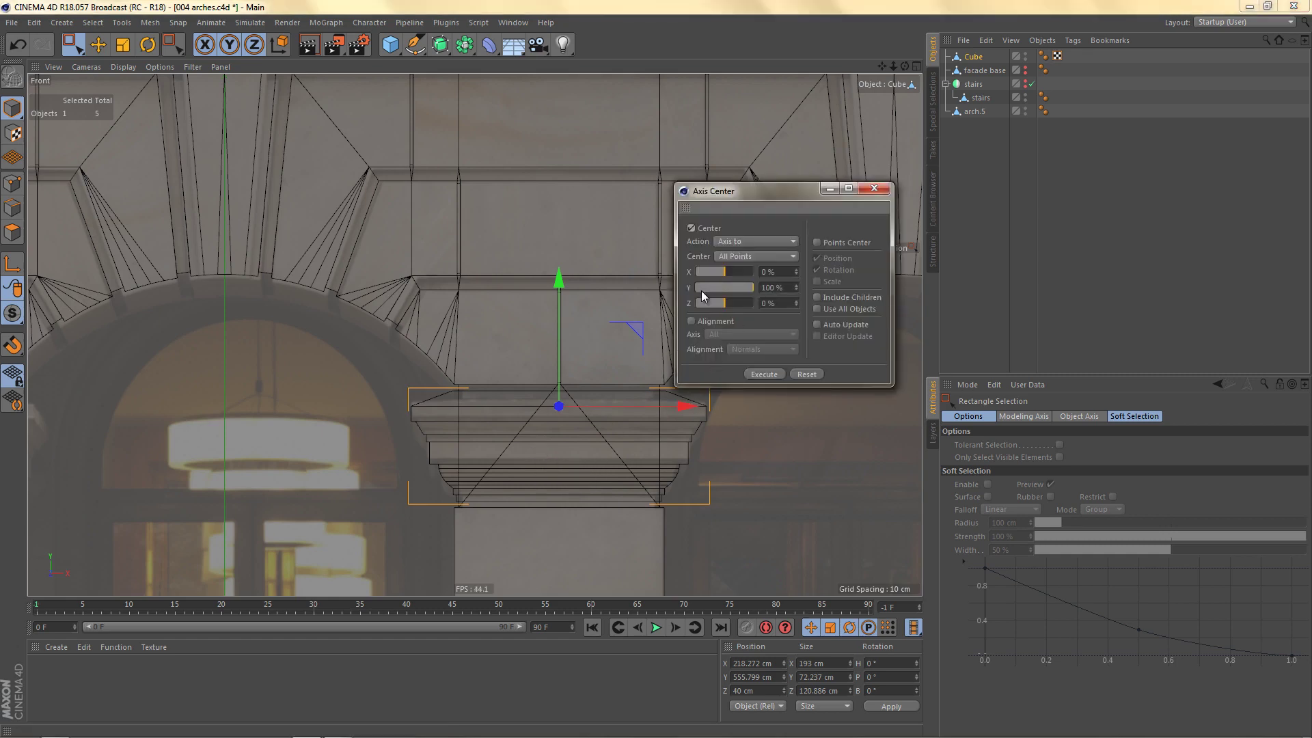
pyautogui.click(764, 373)
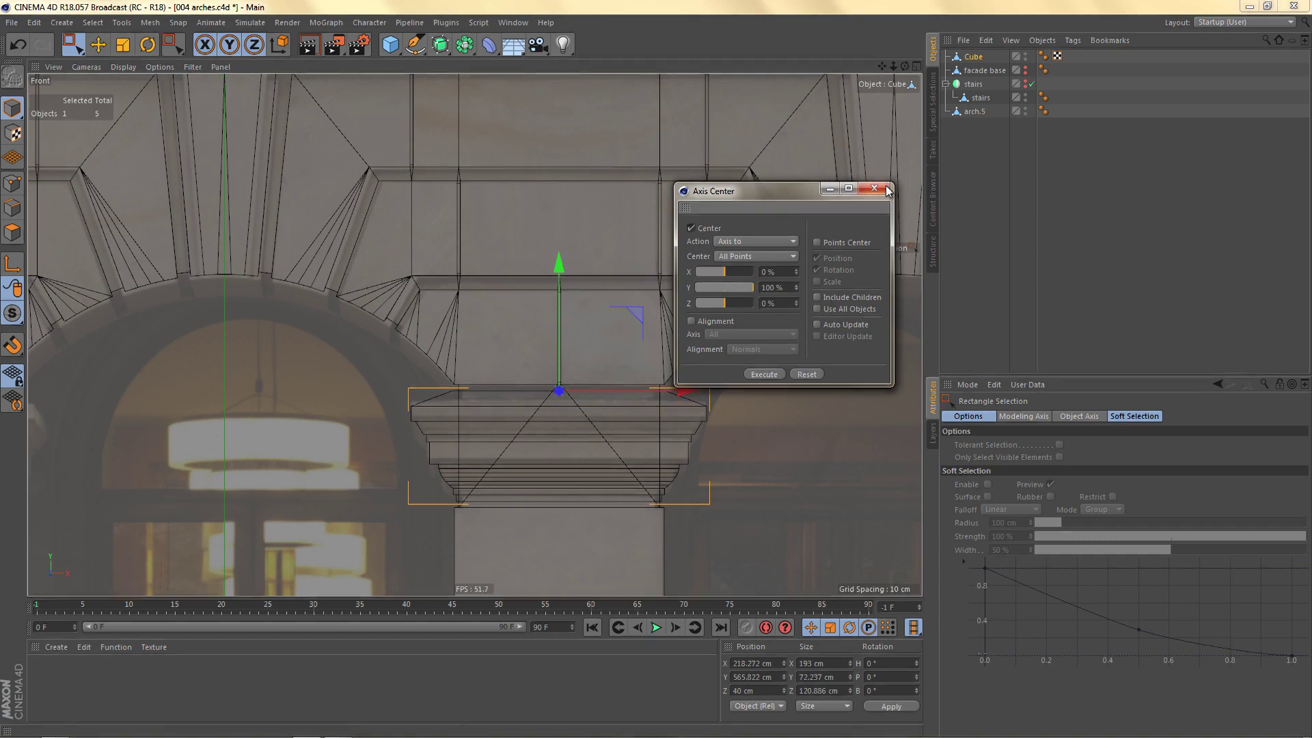
pyautogui.click(888, 191)
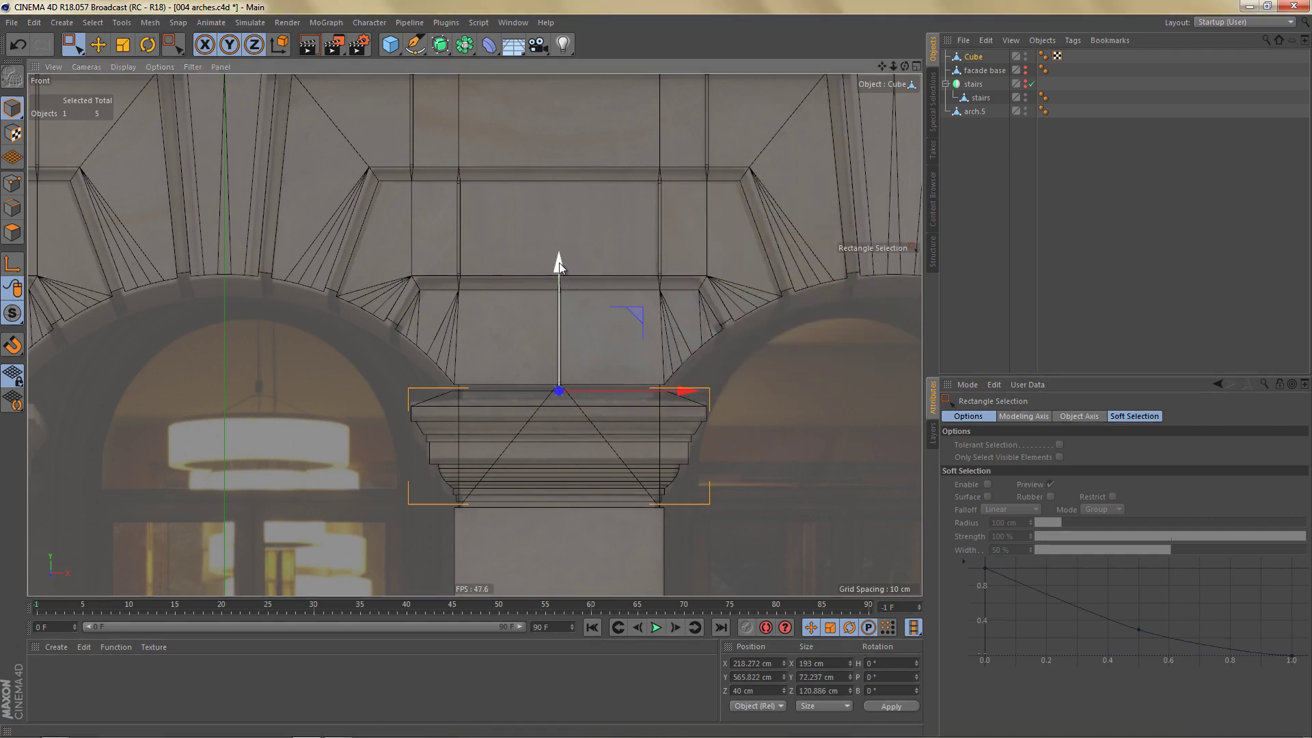
# Step: Raise the capital about 9 cm, snapping it to the arch edges near Y 702.8 cm
pyautogui.moveTo(558, 263); pyautogui.dragTo(558, 68)
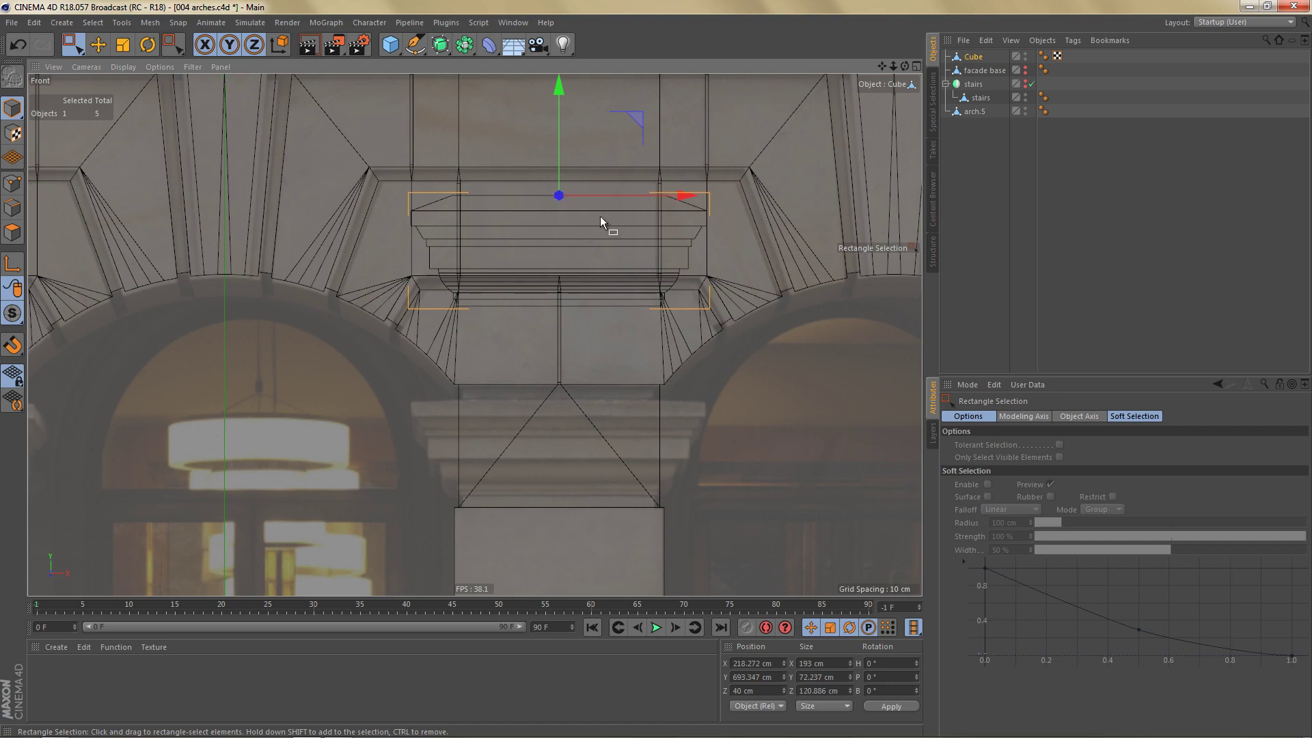
pyautogui.keyDown('alt'); pyautogui.moveTo(620, 194); pyautogui.dragTo(609, 257, button='middle'); pyautogui.keyUp('alt')
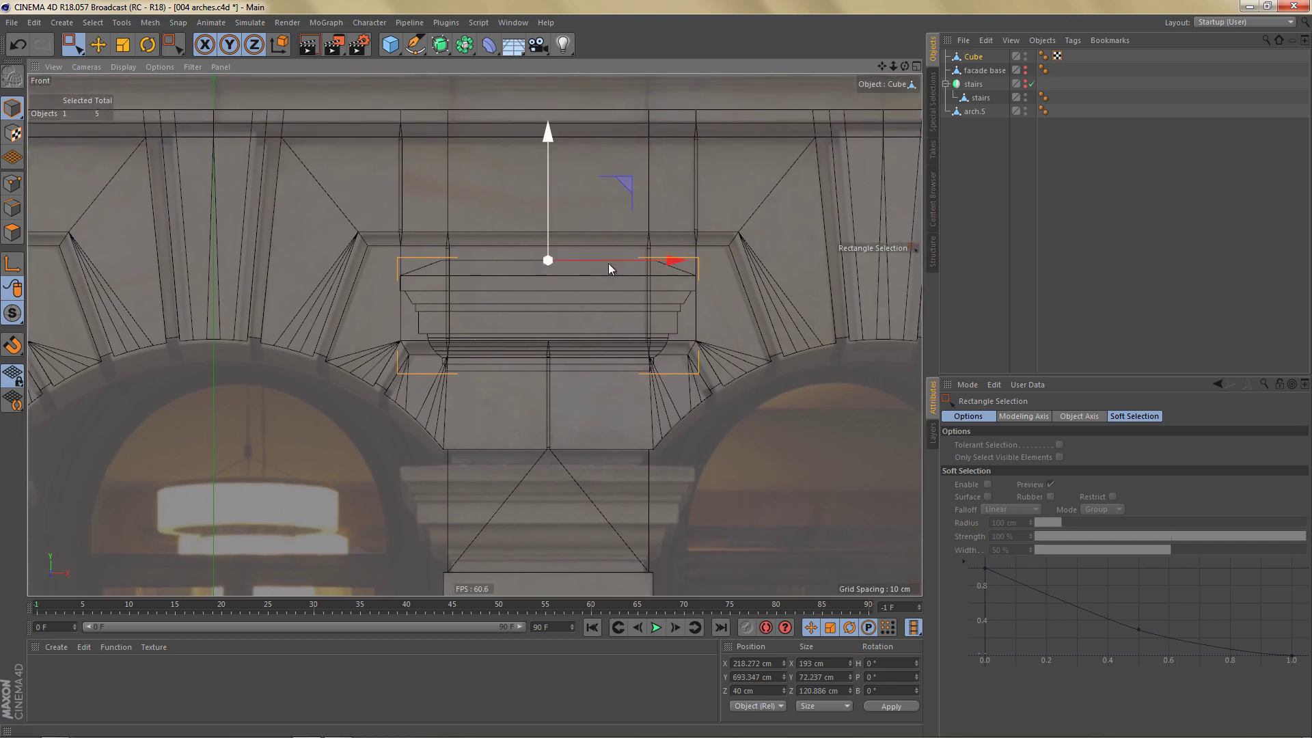
pyautogui.press('space')
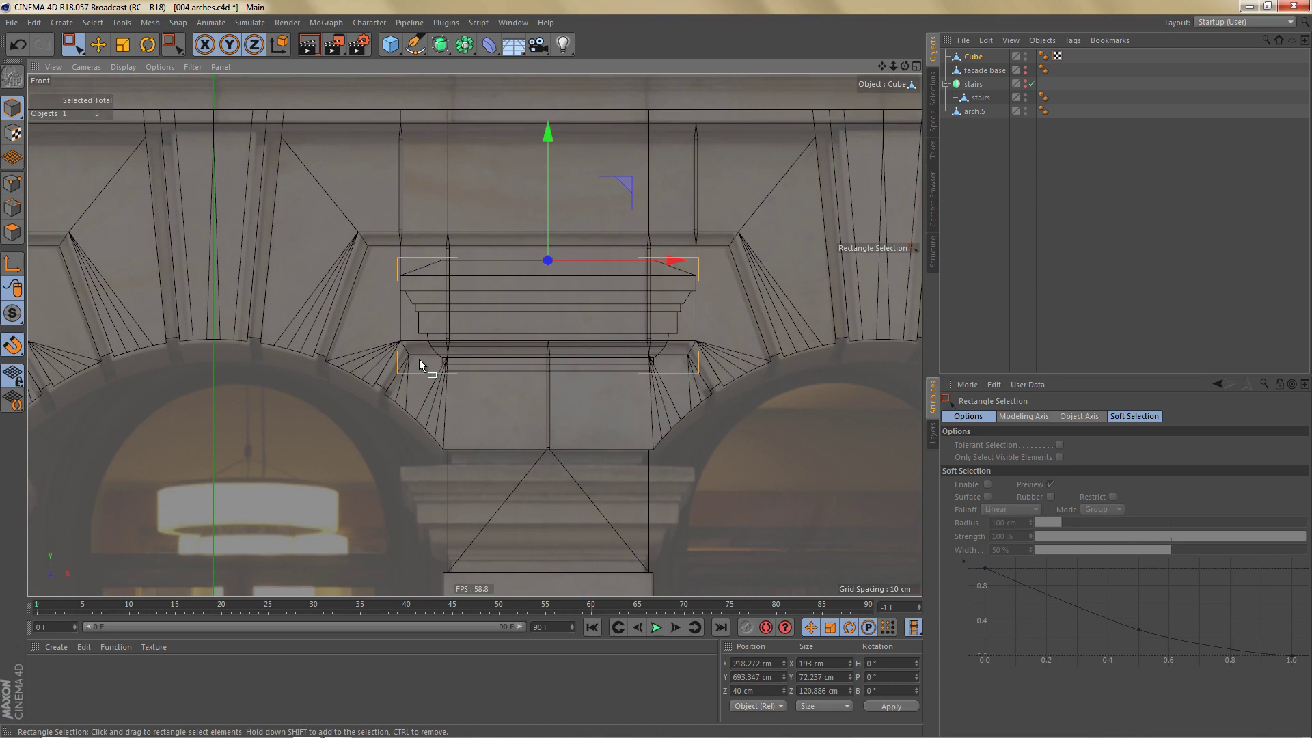
pyautogui.scroll(3, 562, 235)
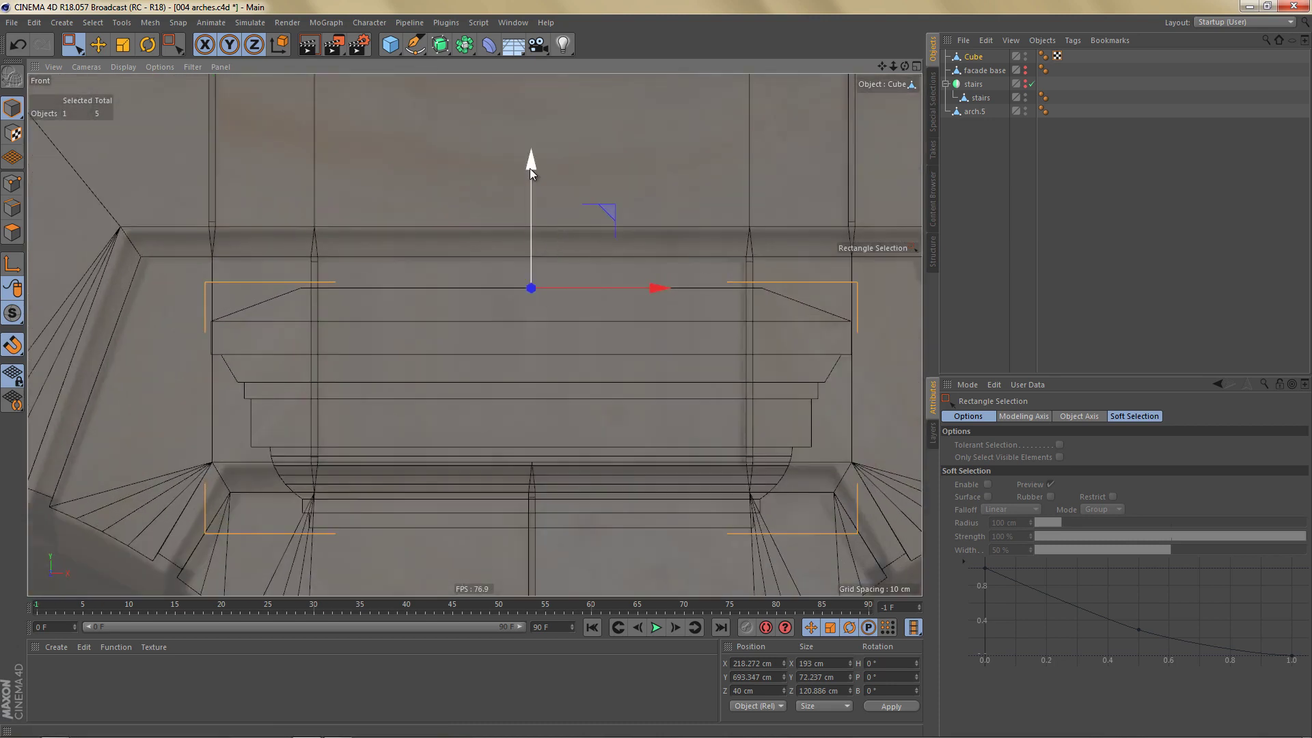
pyautogui.moveTo(529, 169); pyautogui.dragTo(528, 142)
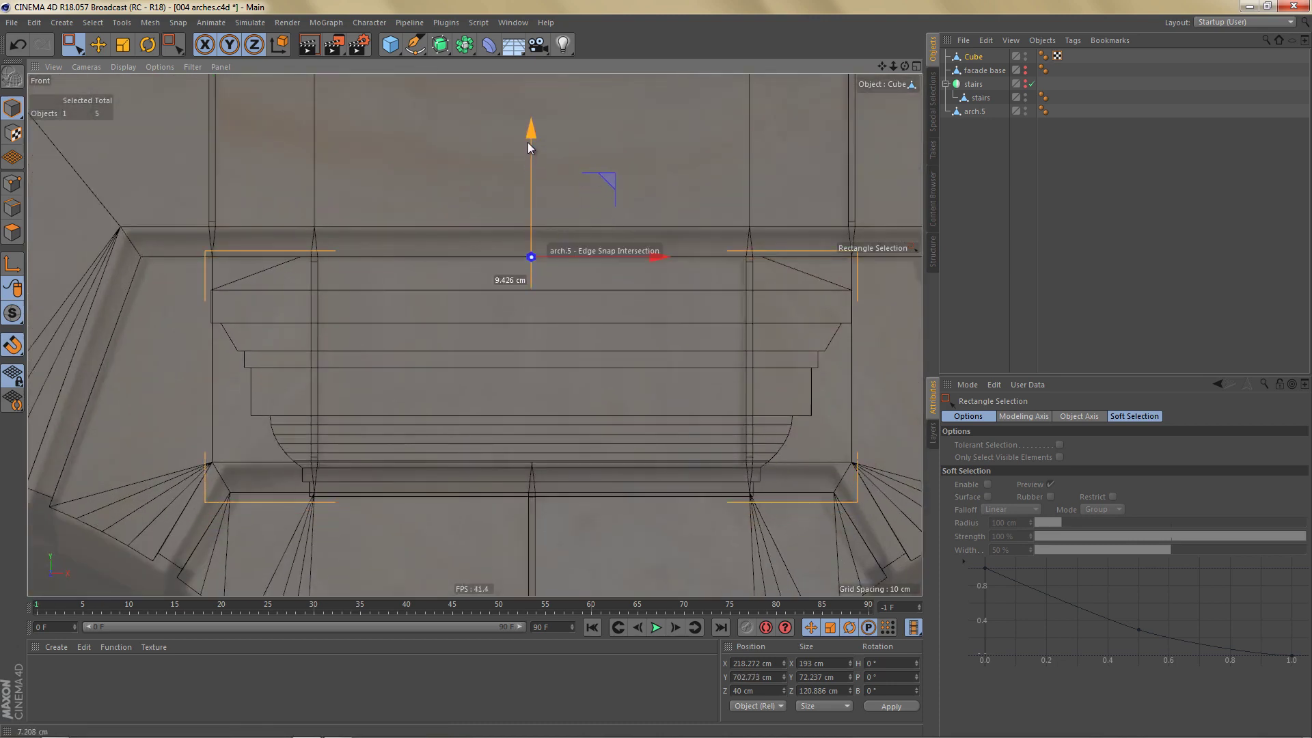
pyautogui.moveTo(658, 254); pyautogui.dragTo(658, 252)
pyautogui.hotkey('ctrl', 'z')
pyautogui.scroll(-3, 659, 323)
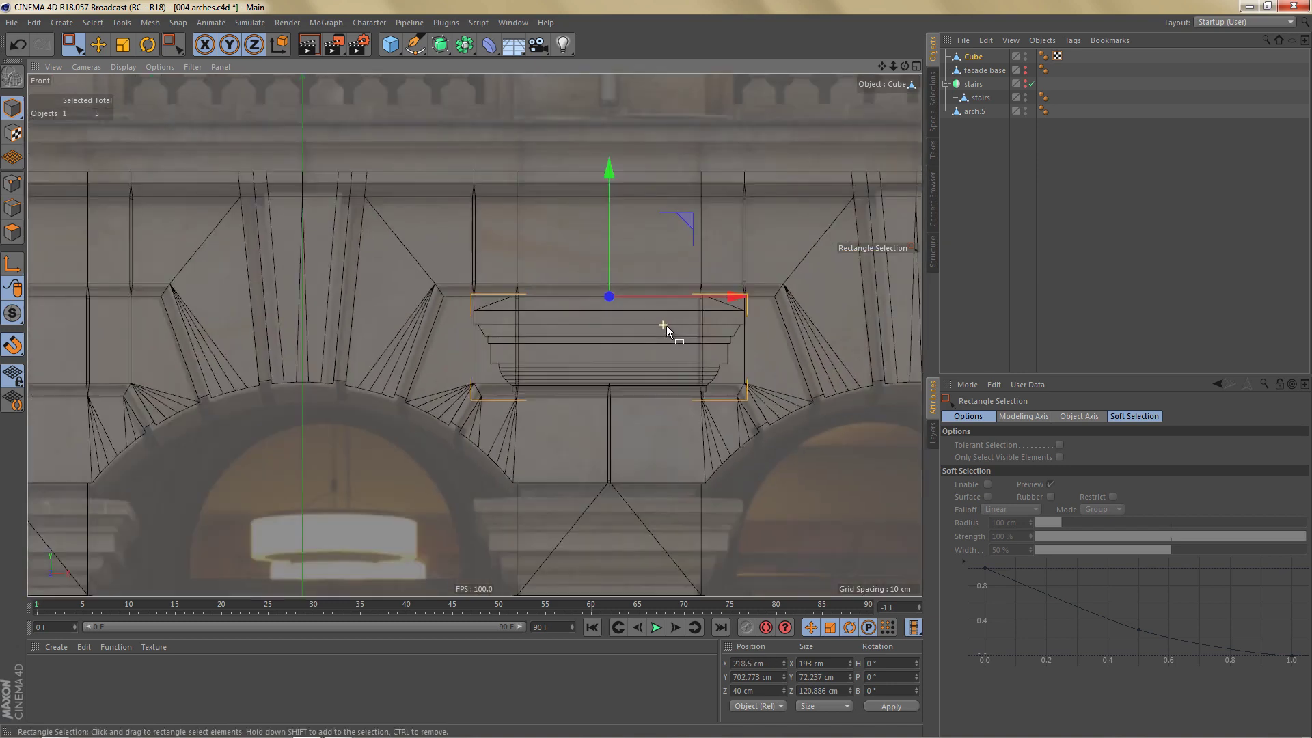
pyautogui.scroll(-2, 666, 325)
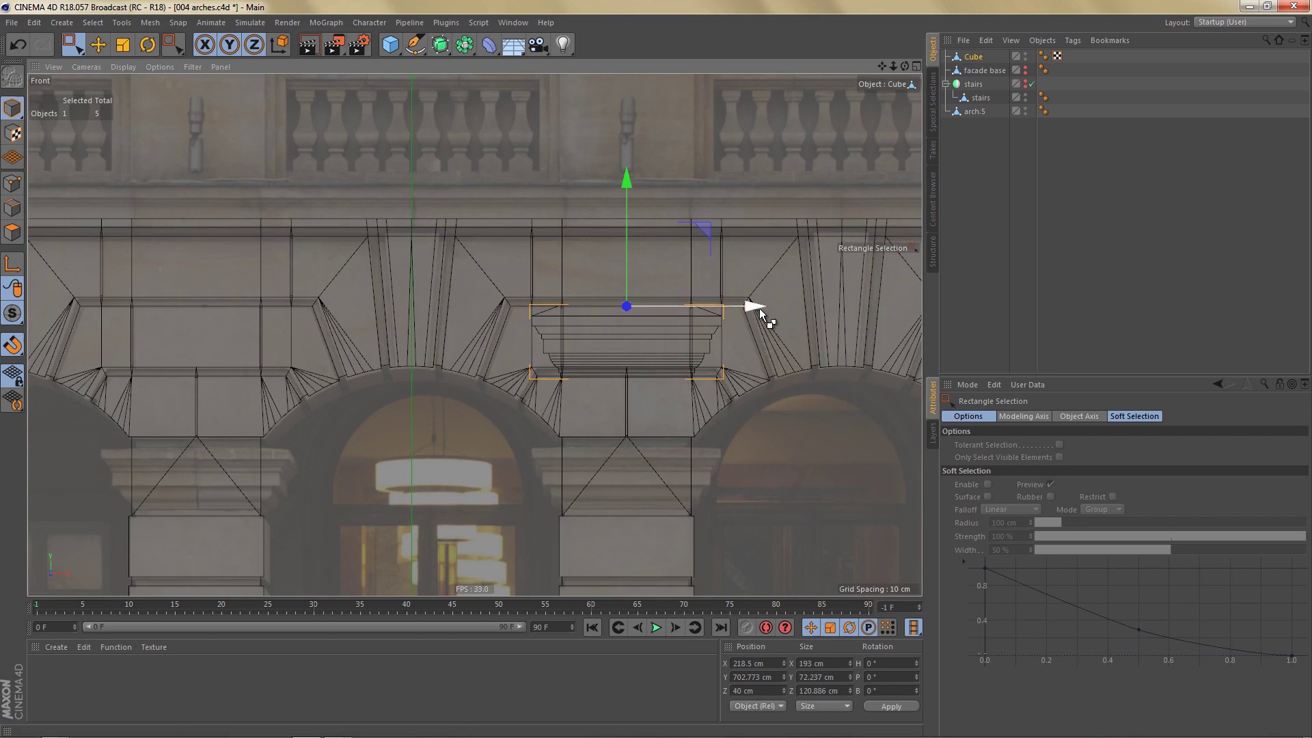
# Step: Place capital copies on the remaining pillars, giving six capitals, Cube through Cube.5
pyautogui.moveTo(754, 309); pyautogui.dragTo(328, 303)
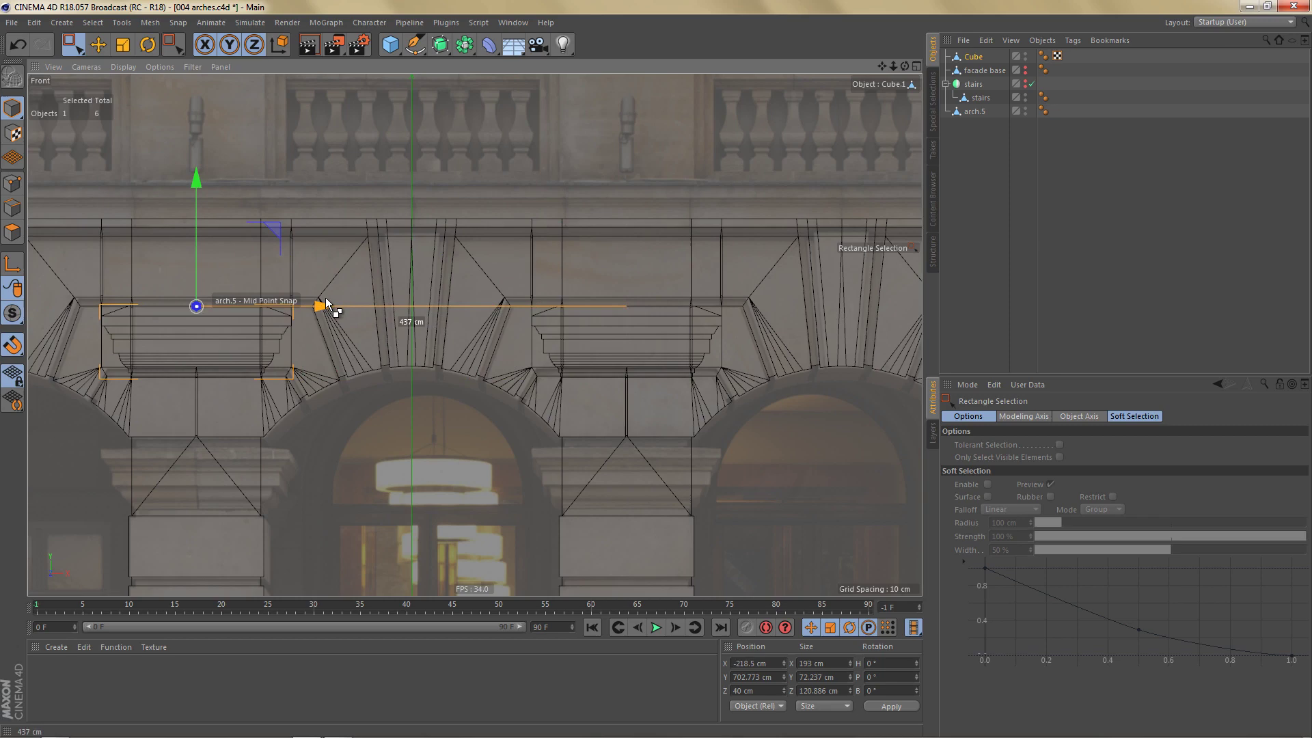
pyautogui.scroll(-4, 388, 344)
pyautogui.scroll(-3, 411, 359)
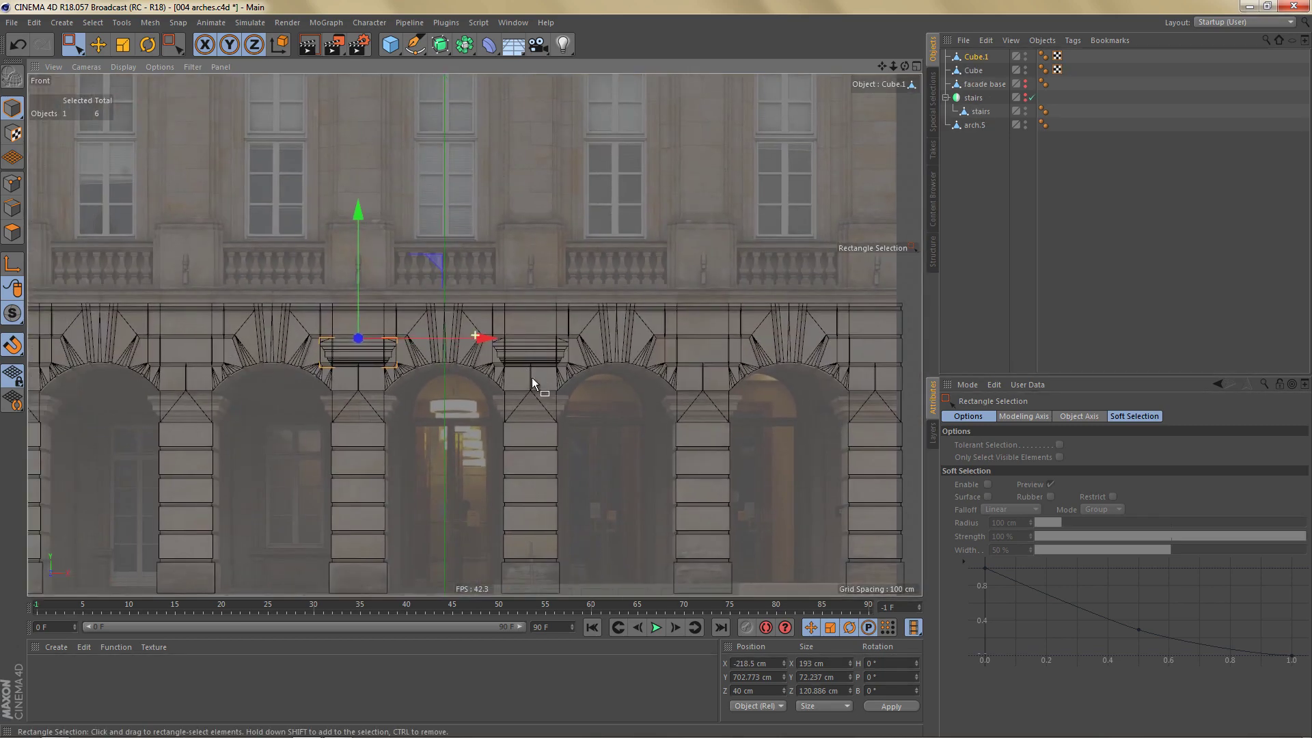
pyautogui.scroll(4, 490, 377)
pyautogui.scroll(3, 626, 365)
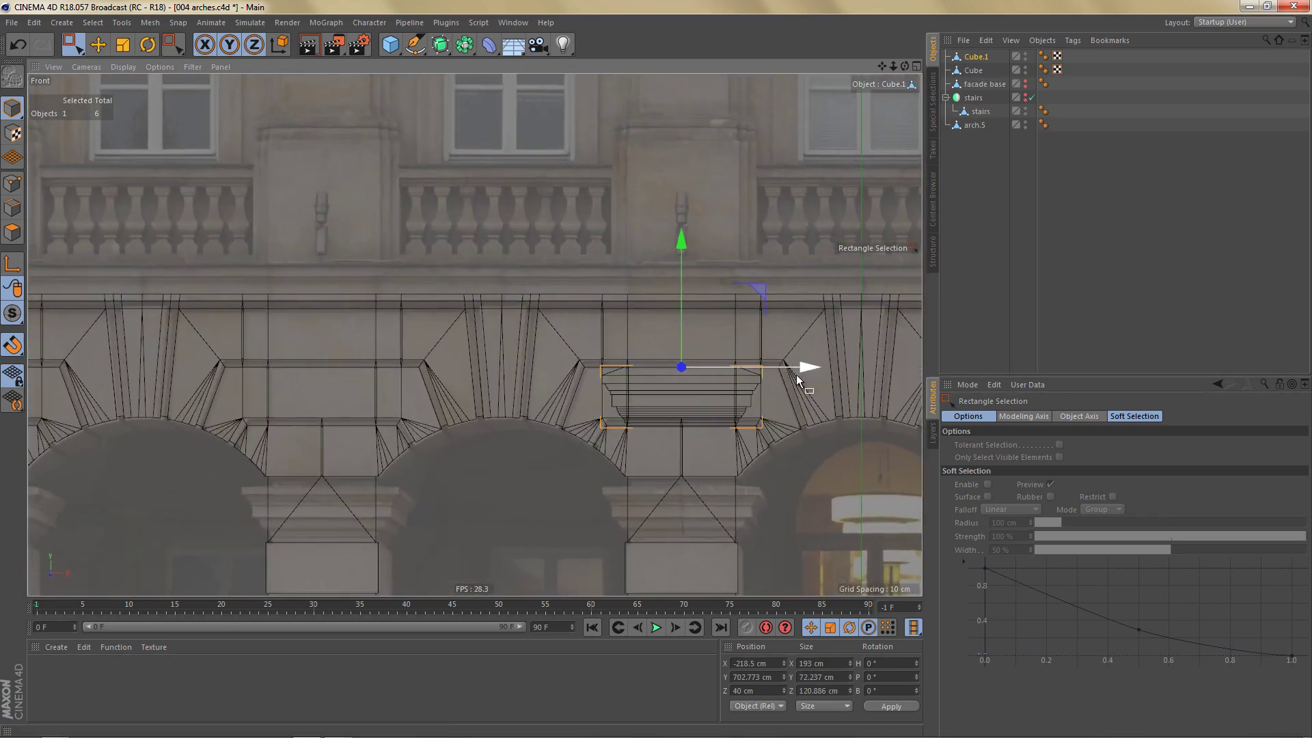
pyautogui.moveTo(808, 368)
pyautogui.keyDown('ctrl'); pyautogui.mouseDown()
pyautogui.moveTo(454, 384)
pyautogui.moveTo(759, 374)
pyautogui.moveTo(363, 366)
pyautogui.mouseUp(); pyautogui.keyUp('ctrl')
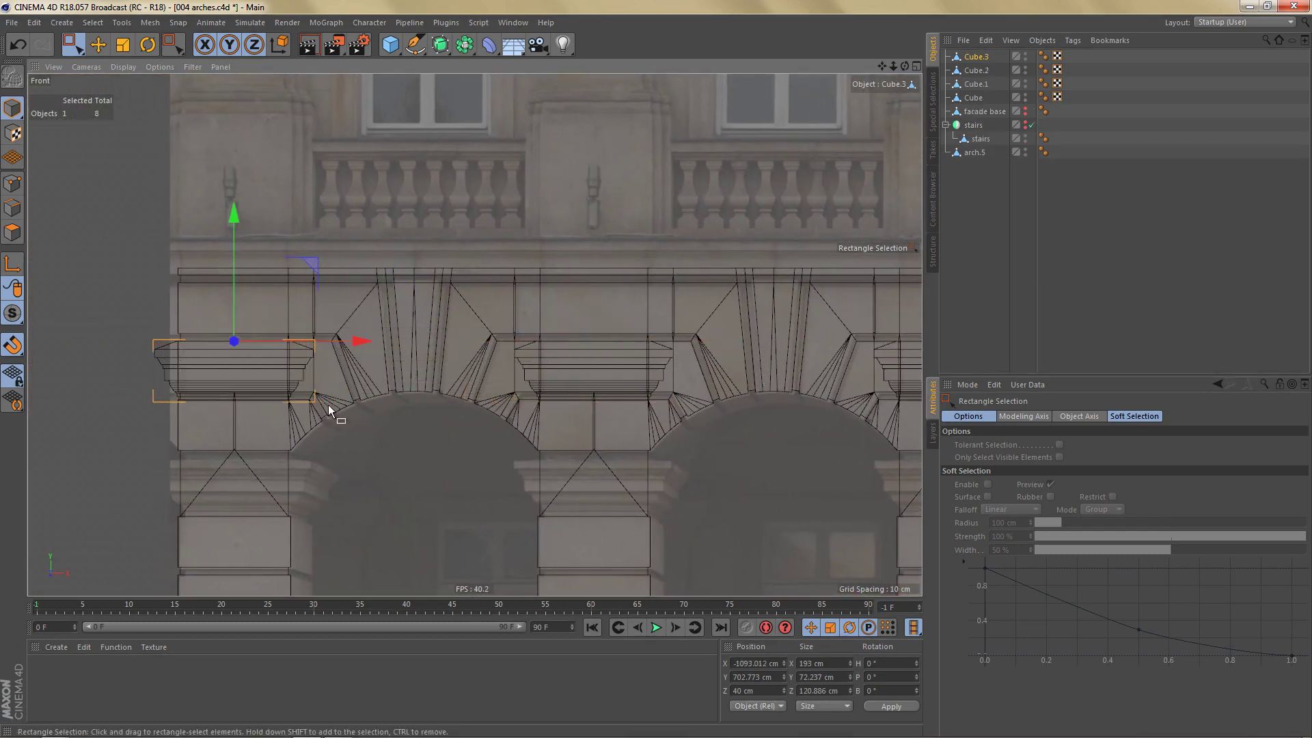
pyautogui.scroll(-5, 330, 415)
pyautogui.keyDown('alt'); pyautogui.moveTo(330, 415); pyautogui.dragTo(656, 414); pyautogui.keyUp('alt')
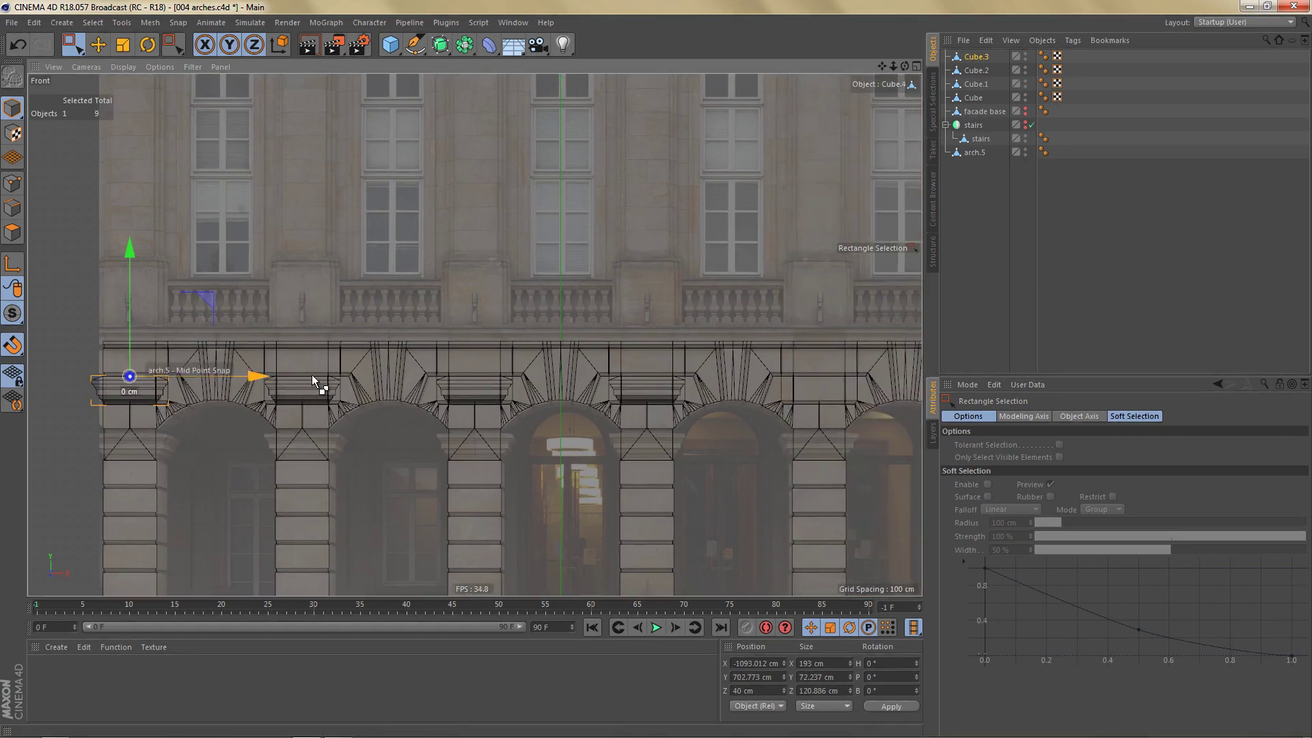
pyautogui.keyDown('ctrl'); pyautogui.moveTo(267, 377); pyautogui.dragTo(922, 394); pyautogui.keyUp('ctrl')
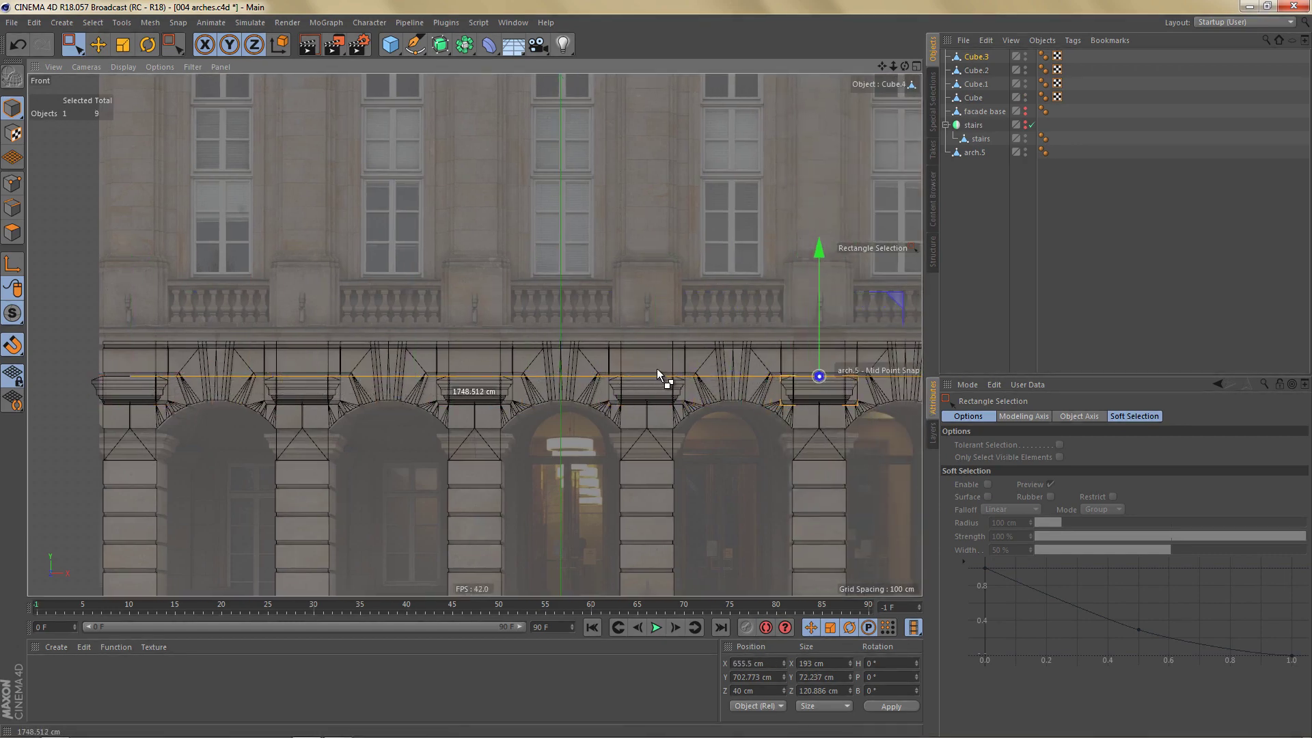
pyautogui.keyDown('alt'); pyautogui.moveTo(229, 396); pyautogui.dragTo(52, 386); pyautogui.keyUp('alt')
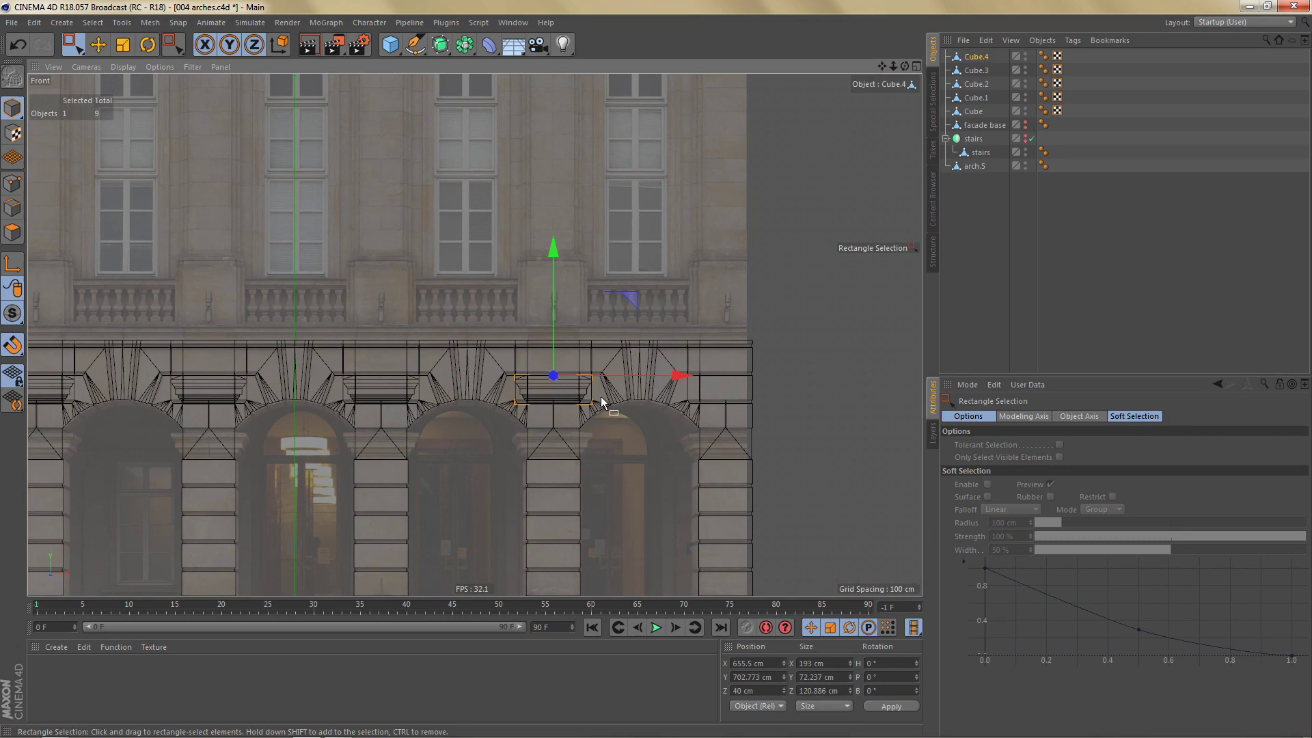
pyautogui.keyDown('ctrl'); pyautogui.moveTo(677, 377); pyautogui.dragTo(846, 392); pyautogui.keyUp('ctrl')
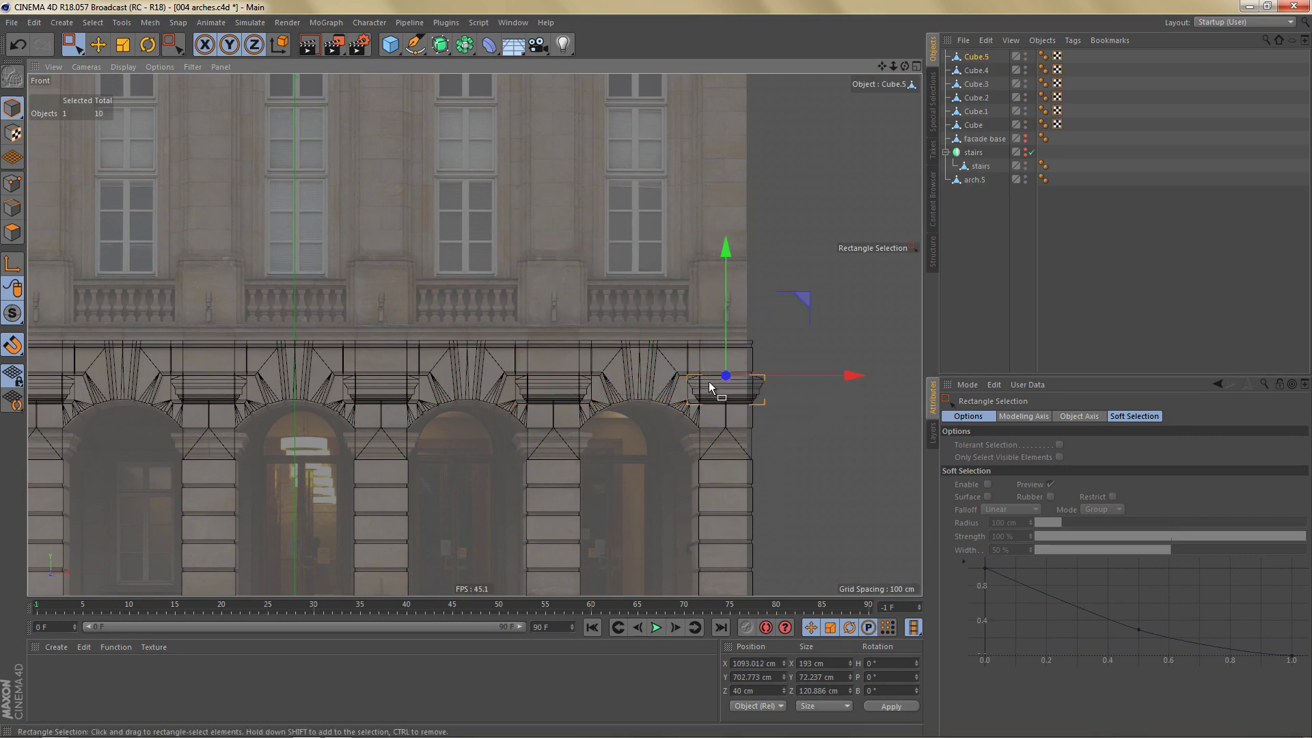
# Step: Maximise the Perspective view and zoom out to see the whole arcade
pyautogui.middleClick(675, 368)
pyautogui.middleClick(302, 203)
pyautogui.scroll(-5, 438, 268)
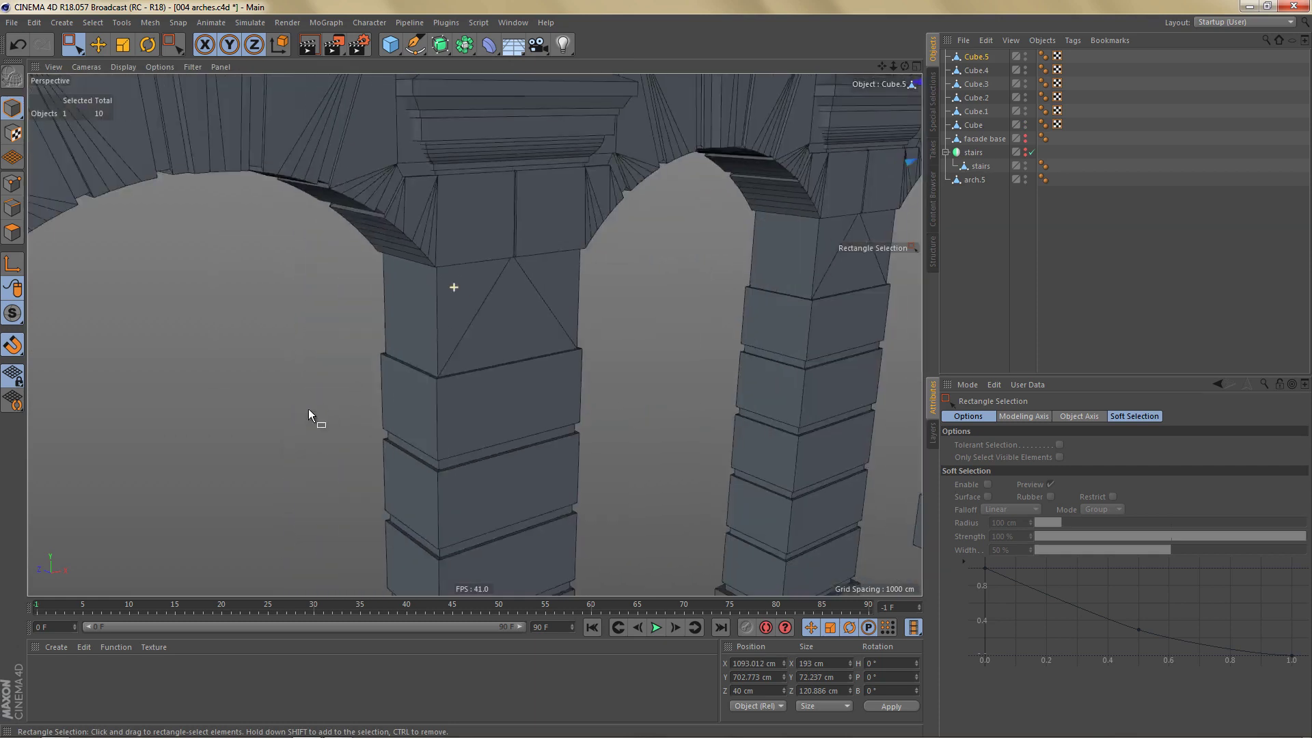
pyautogui.keyDown('alt'); pyautogui.moveTo(309, 409); pyautogui.dragTo(263, 452); pyautogui.keyUp('alt')
pyautogui.scroll(3, 453, 287)
pyautogui.scroll(2, 492, 399)
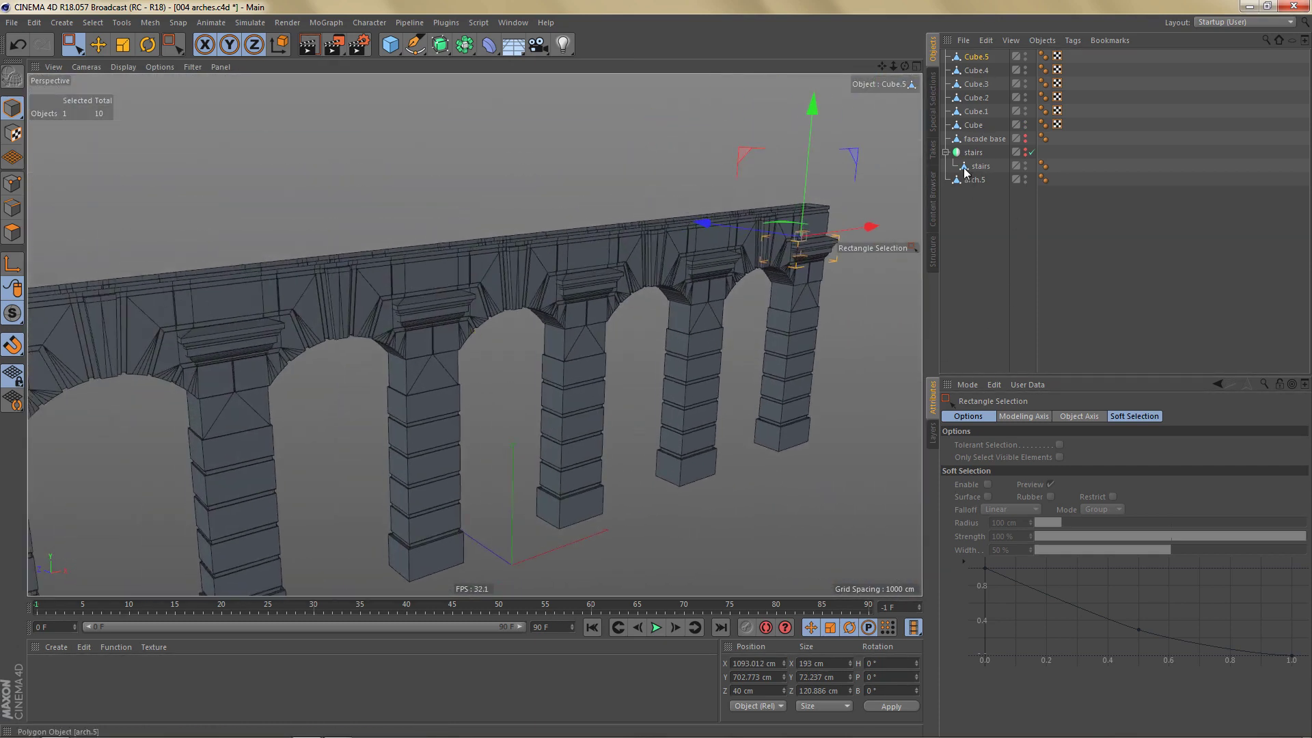
# Step: Connect the six capital cubes into a single object, Cube.6
pyautogui.keyDown('shift'); pyautogui.click(974, 125); pyautogui.keyUp('shift')
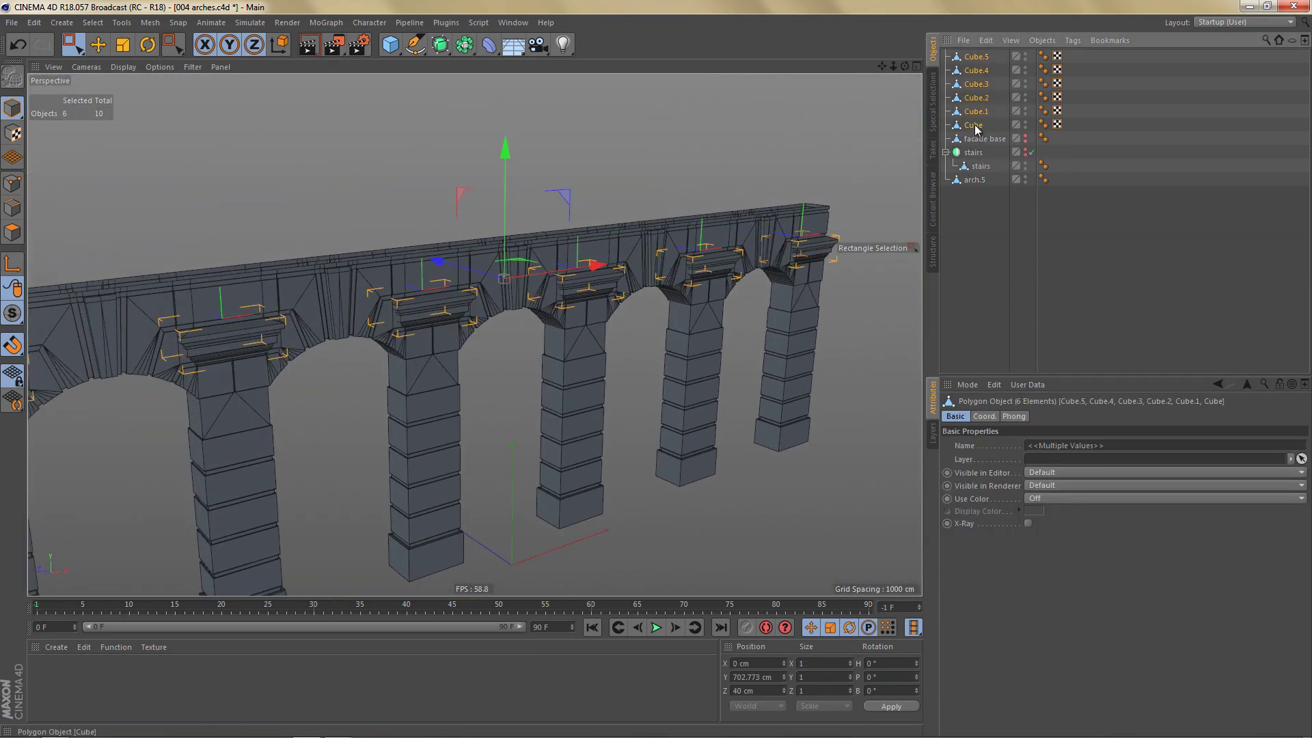
pyautogui.rightClick(975, 127)
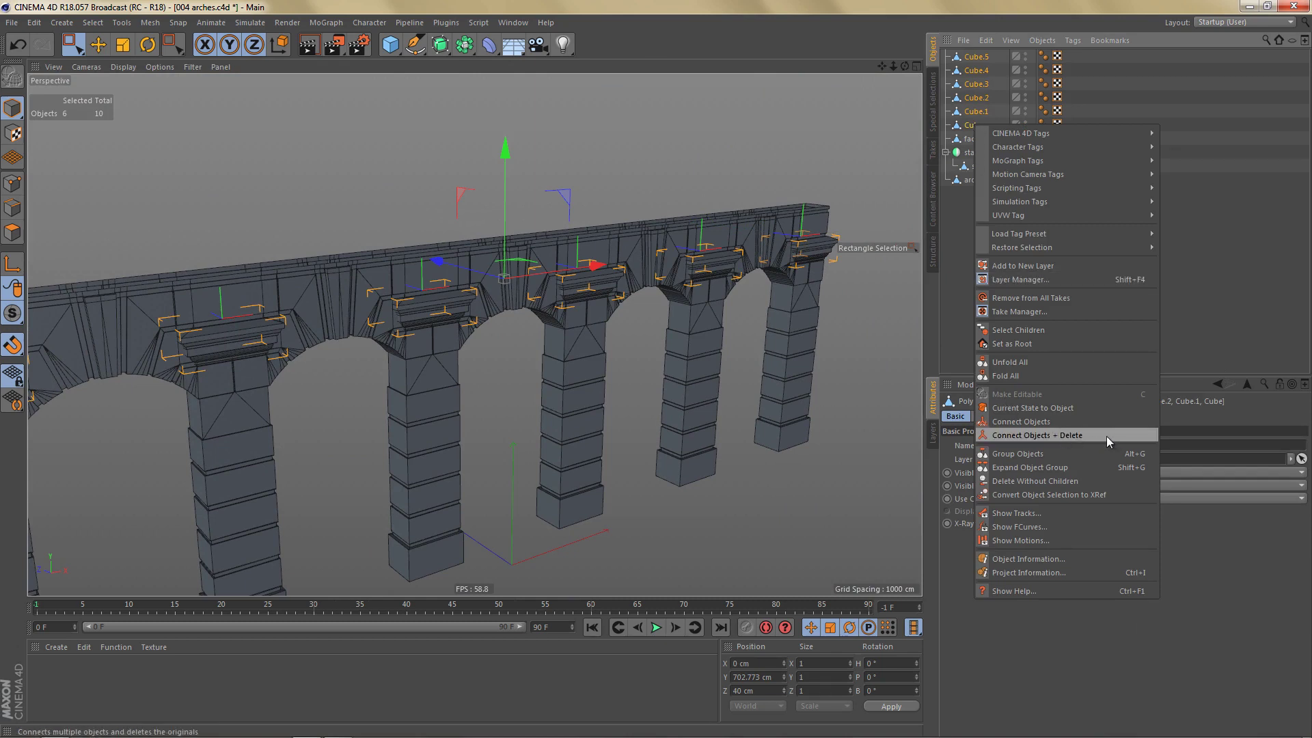
pyautogui.click(1106, 436)
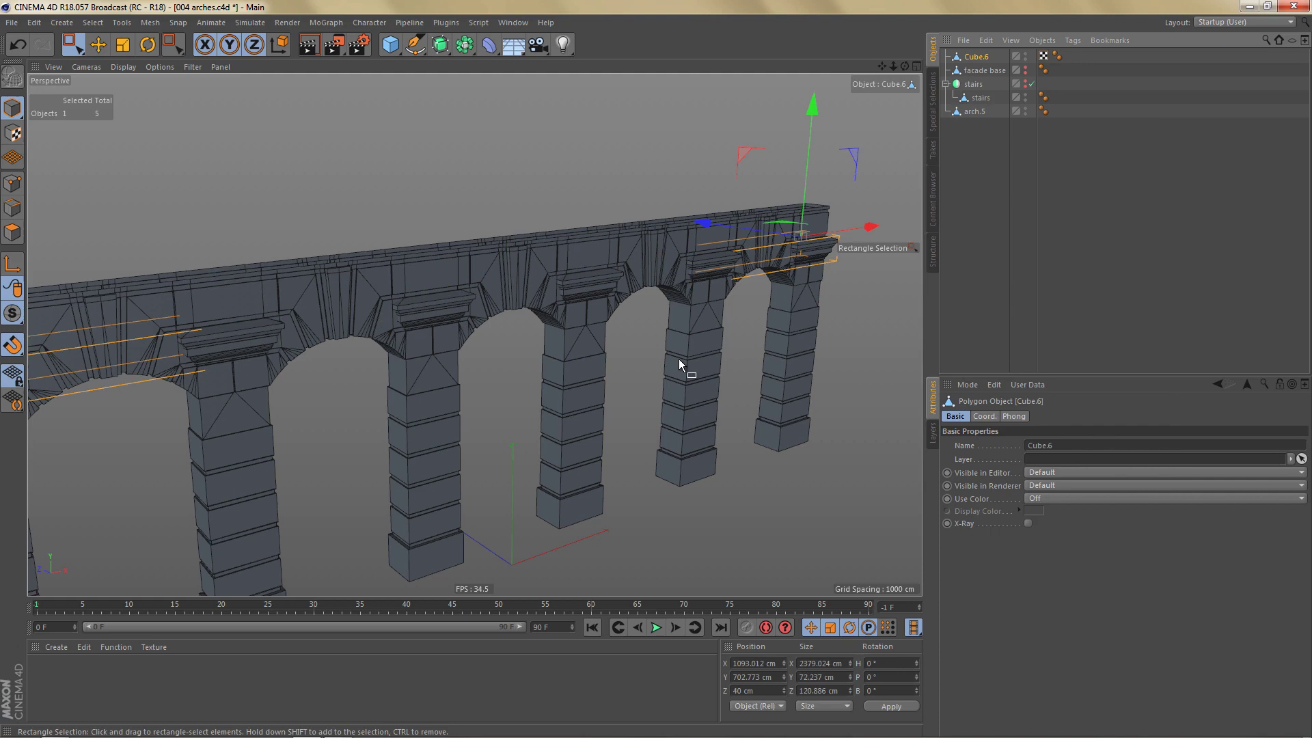
# Step: Centre Cube.6's axis on all its points, at X 0 cm
pyautogui.hotkey('shift', 'c')
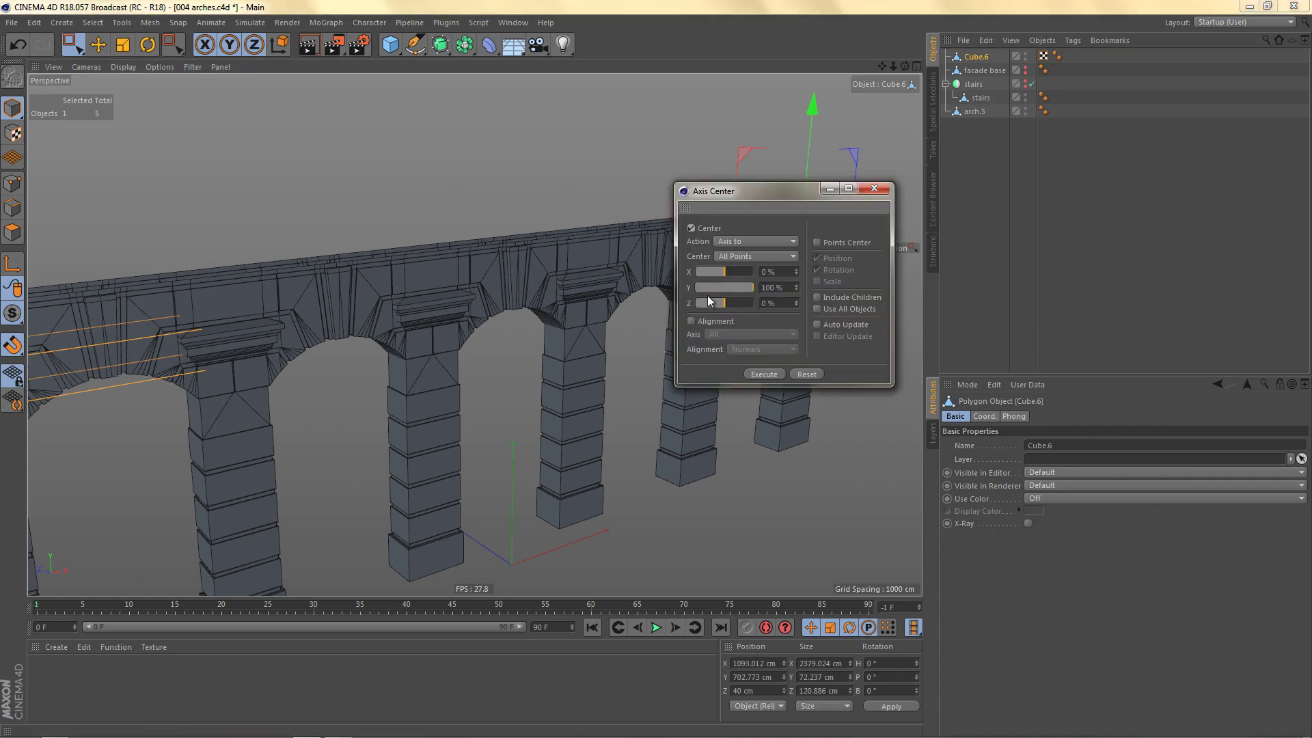
pyautogui.click(775, 373)
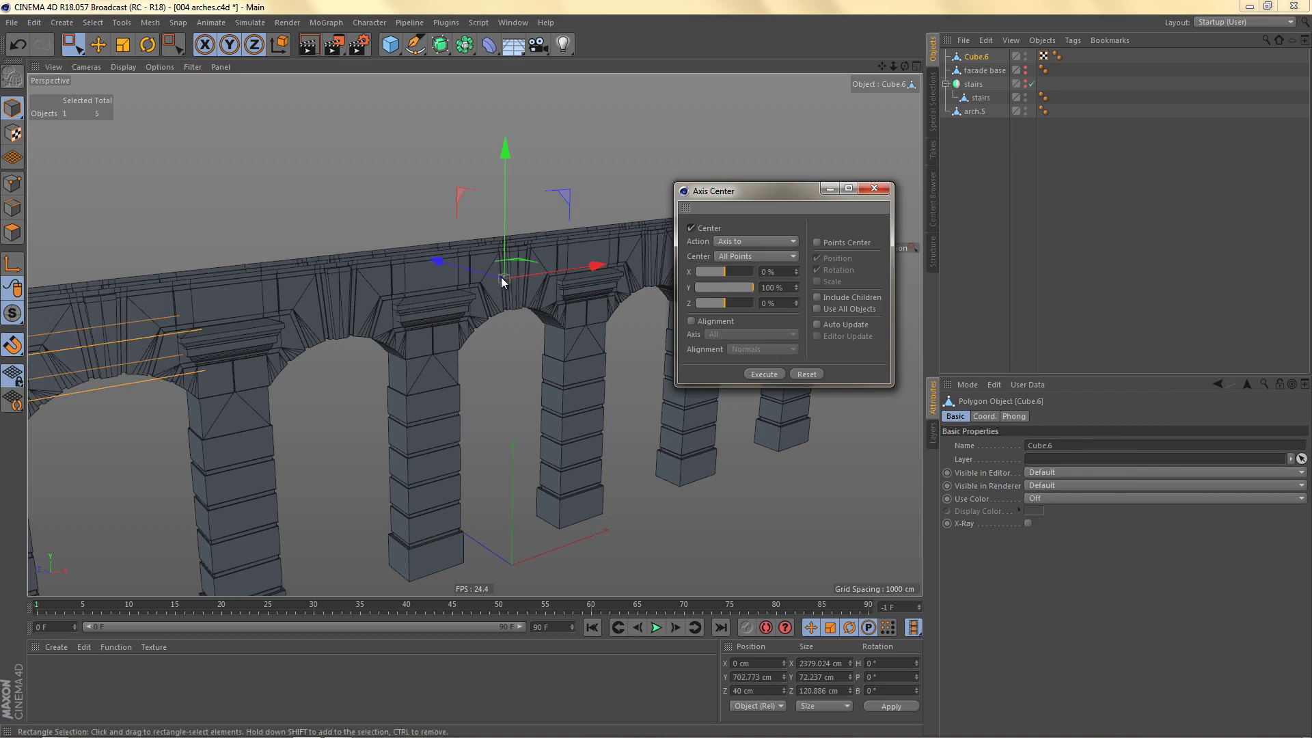
pyautogui.click(877, 191)
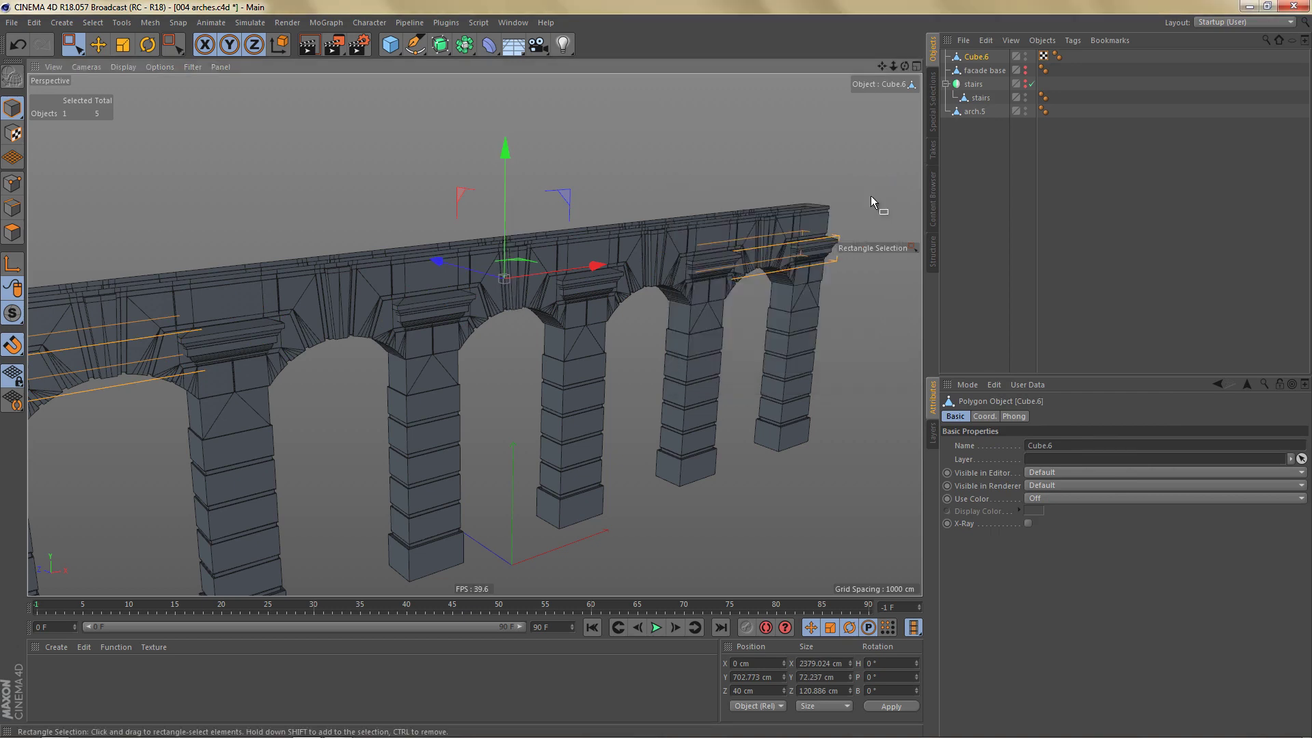
# Step: Lower Cube.6's axis in the Front view to the capitals' height, Y 566.148 cm
pyautogui.middleClick(622, 405)
pyautogui.middleClick(623, 430)
pyautogui.scroll(2, 505, 409)
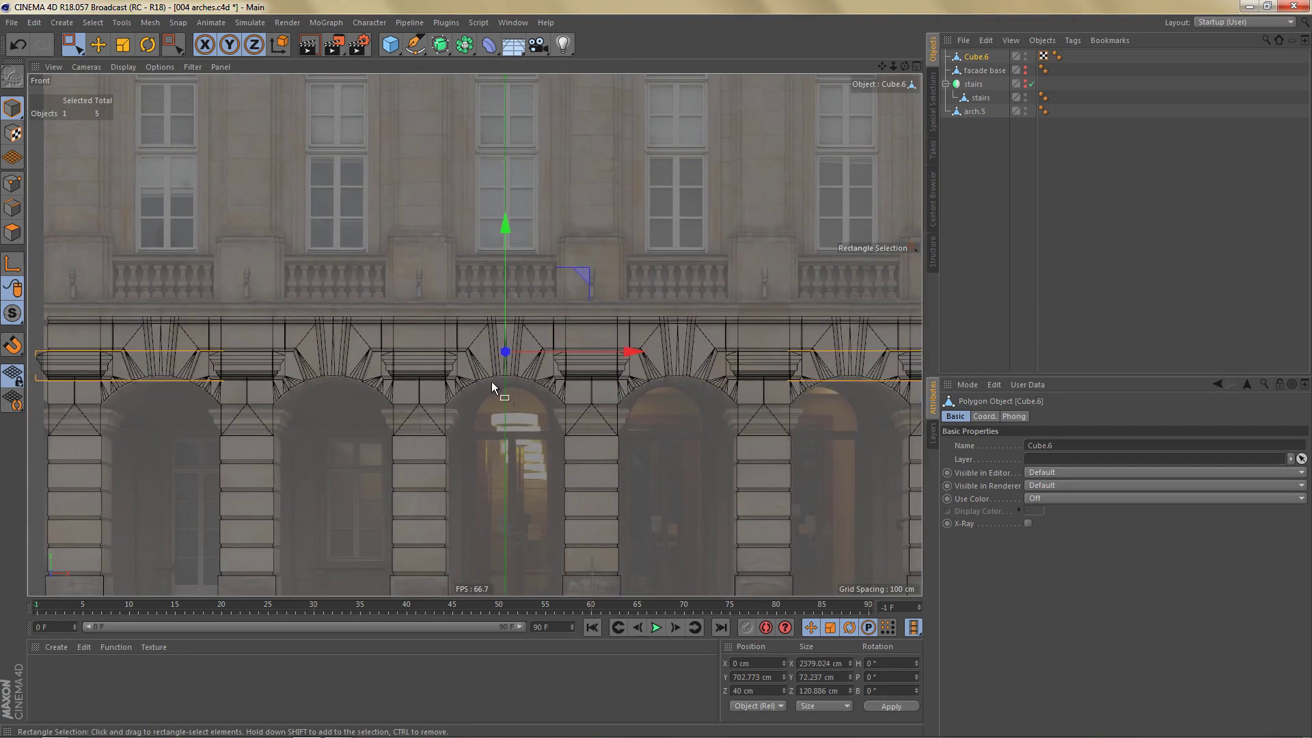
pyautogui.scroll(2, 512, 395)
pyautogui.scroll(2, 545, 379)
pyautogui.moveTo(525, 201); pyautogui.dragTo(552, 311)
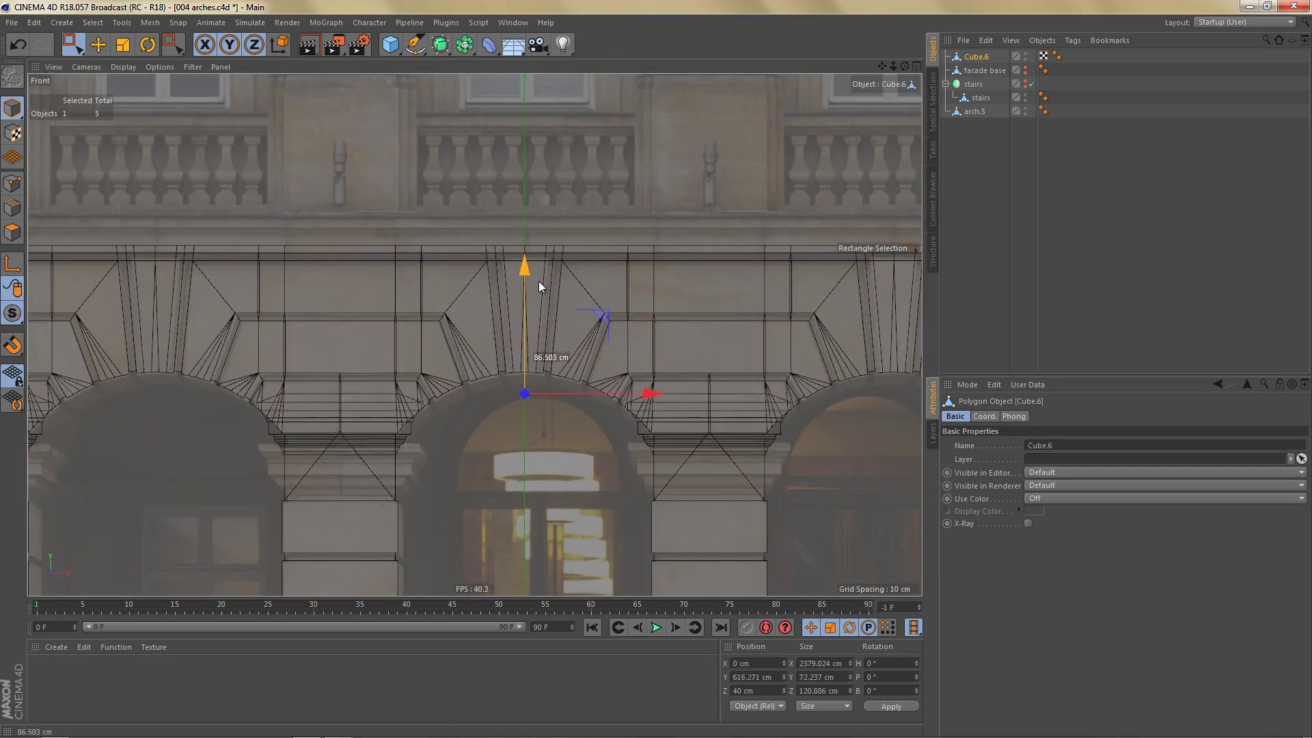
pyautogui.scroll(2, 656, 410)
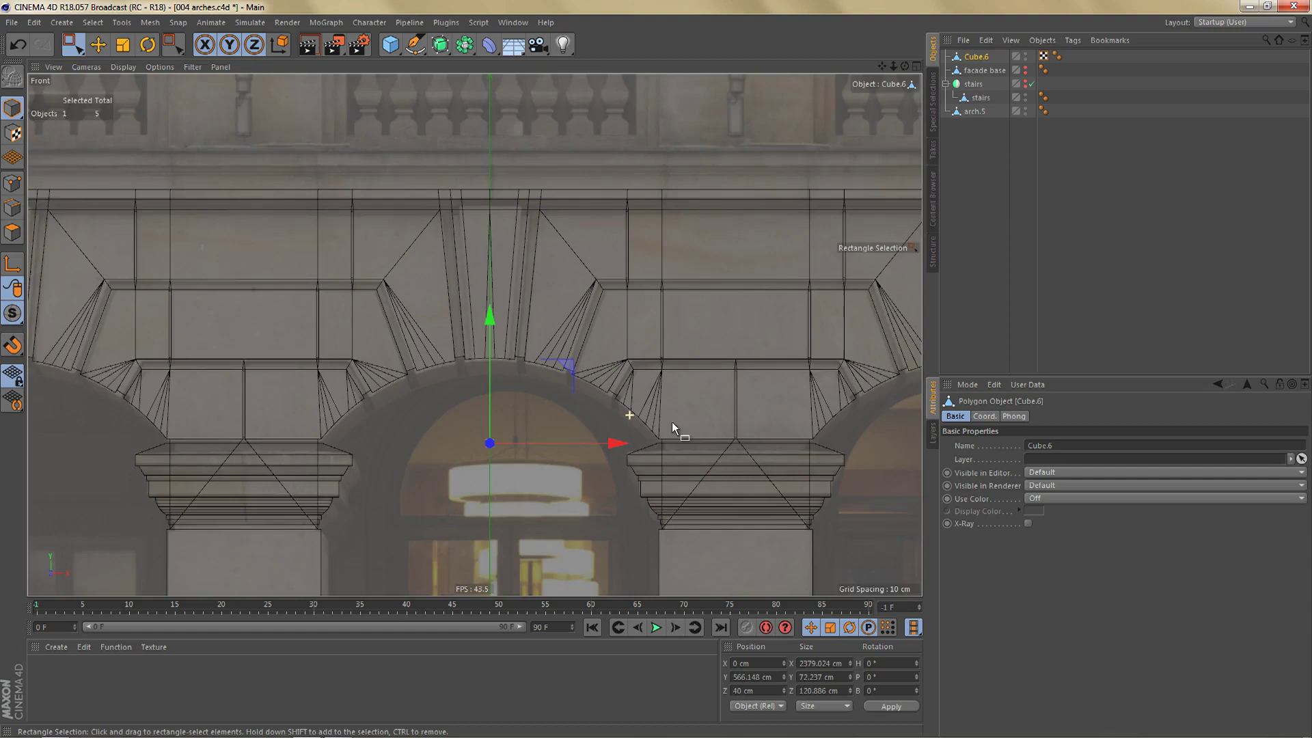
pyautogui.scroll(2, 657, 379)
pyautogui.scroll(2, 585, 379)
pyautogui.scroll(1, 584, 384)
pyautogui.scroll(-2, 589, 386)
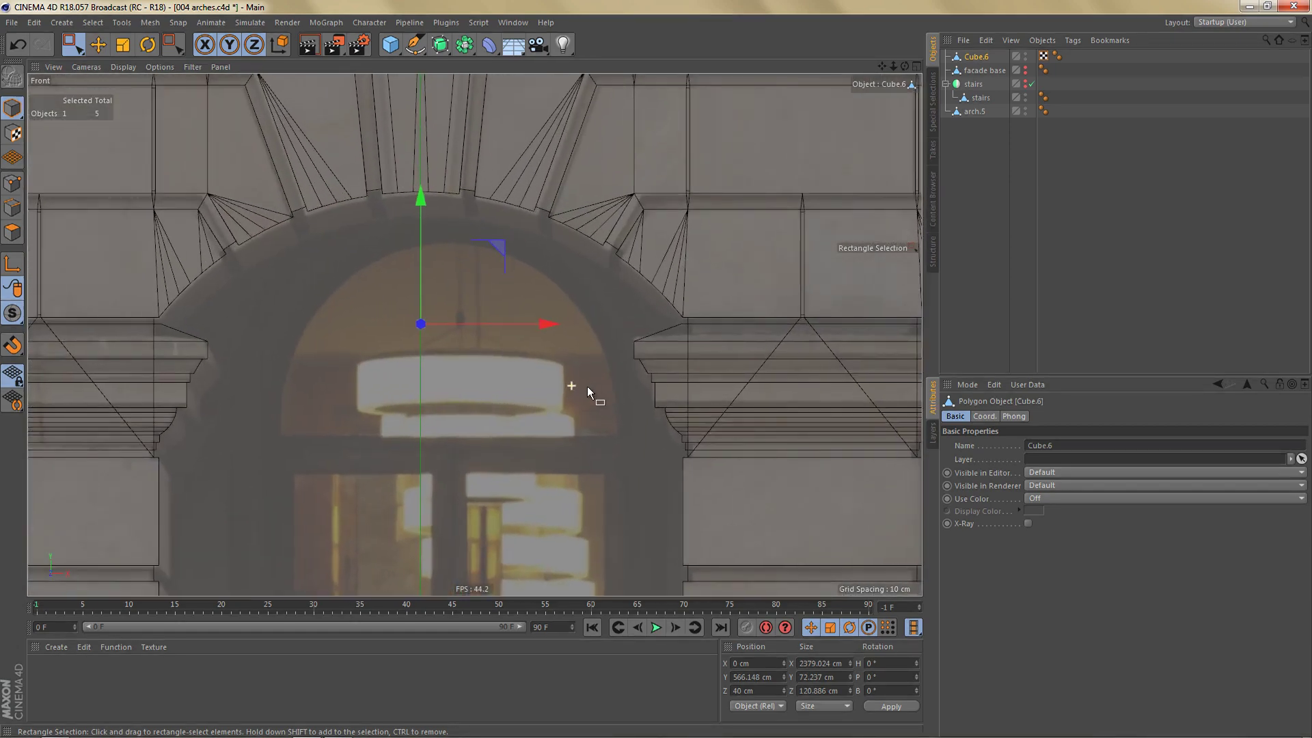
pyautogui.scroll(-3, 584, 394)
pyautogui.middleClick(620, 380)
pyautogui.middleClick(434, 250)
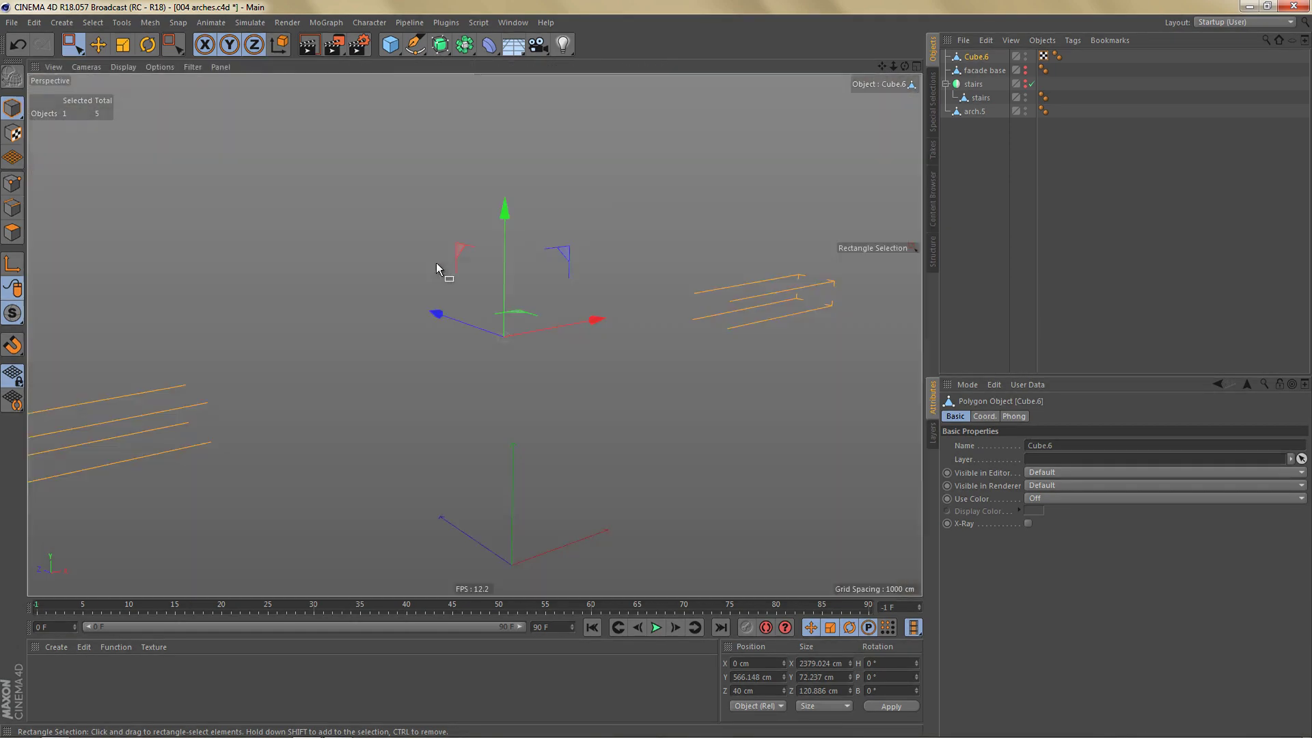
pyautogui.keyDown('alt'); pyautogui.moveTo(436, 263); pyautogui.dragTo(690, 347); pyautogui.keyUp('alt')
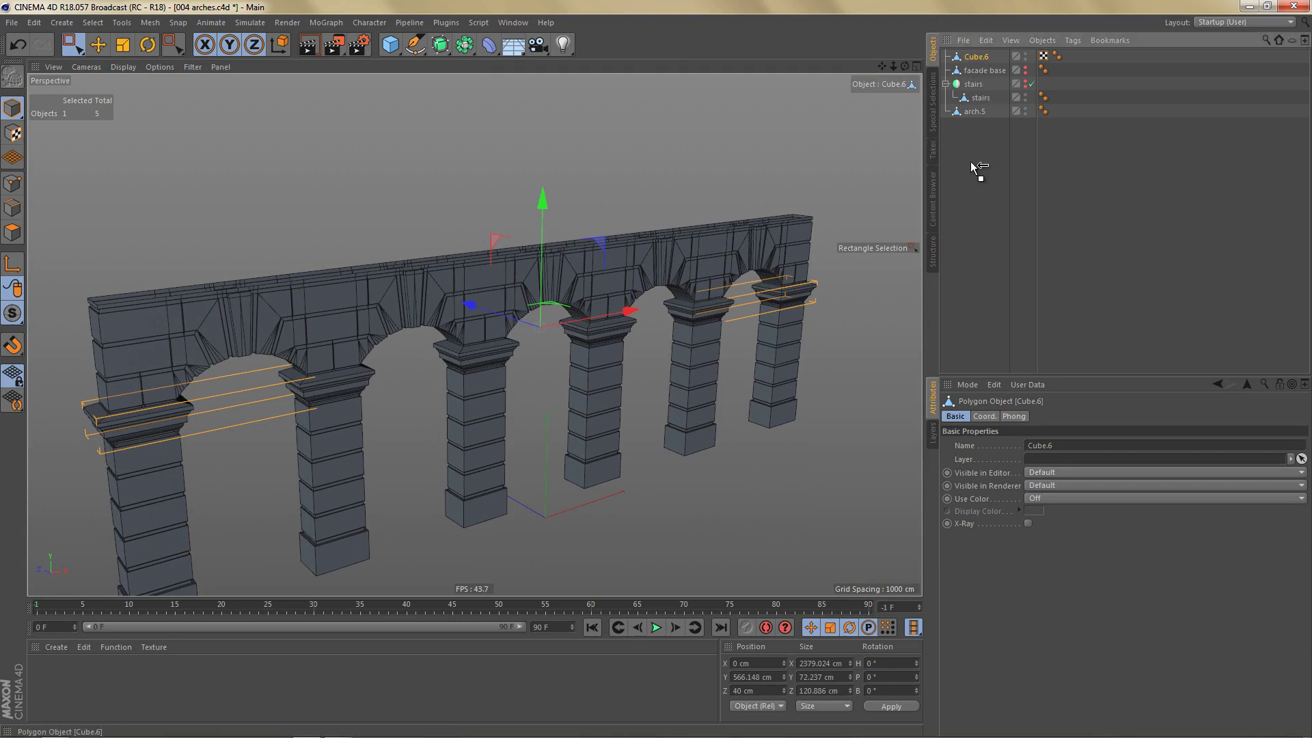
# Step: Move Cube.6 below arch.5, rename it 'pillar top' and delete its UVW tag
pyautogui.moveTo(974, 57); pyautogui.dragTo(980, 114)
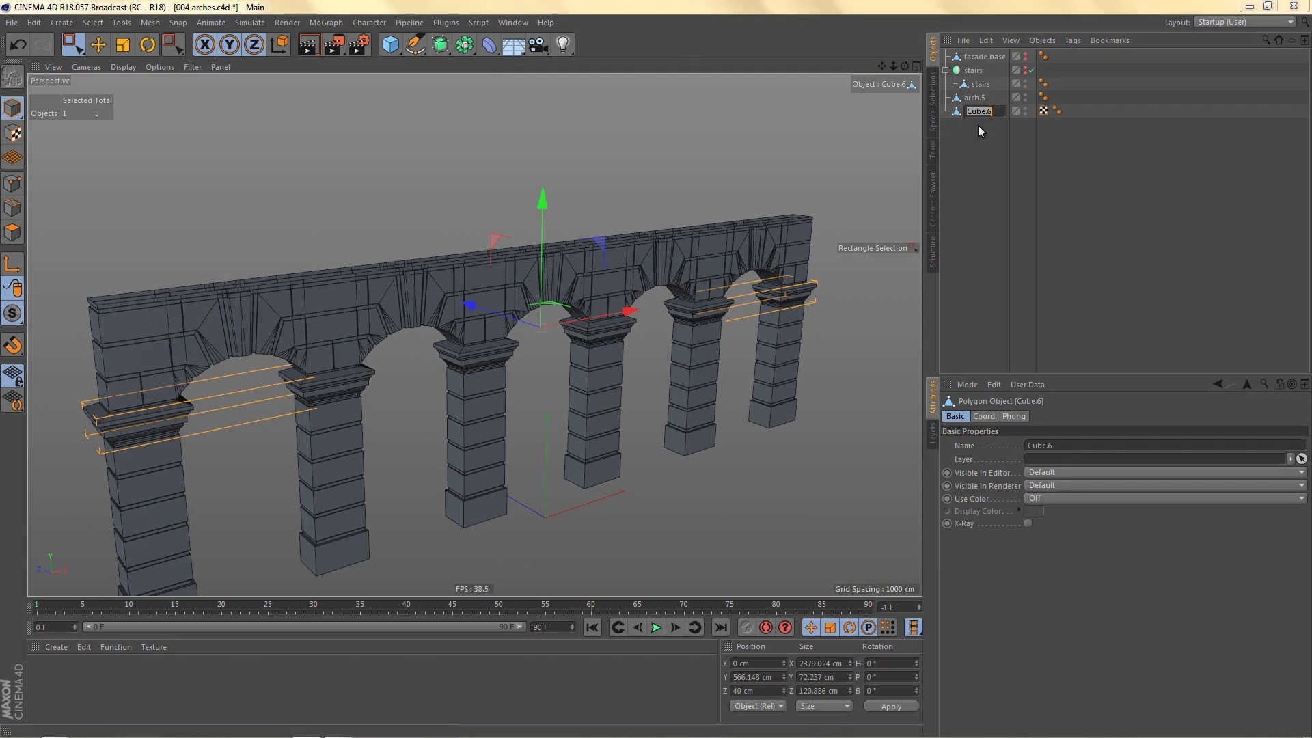
pyautogui.write('p')
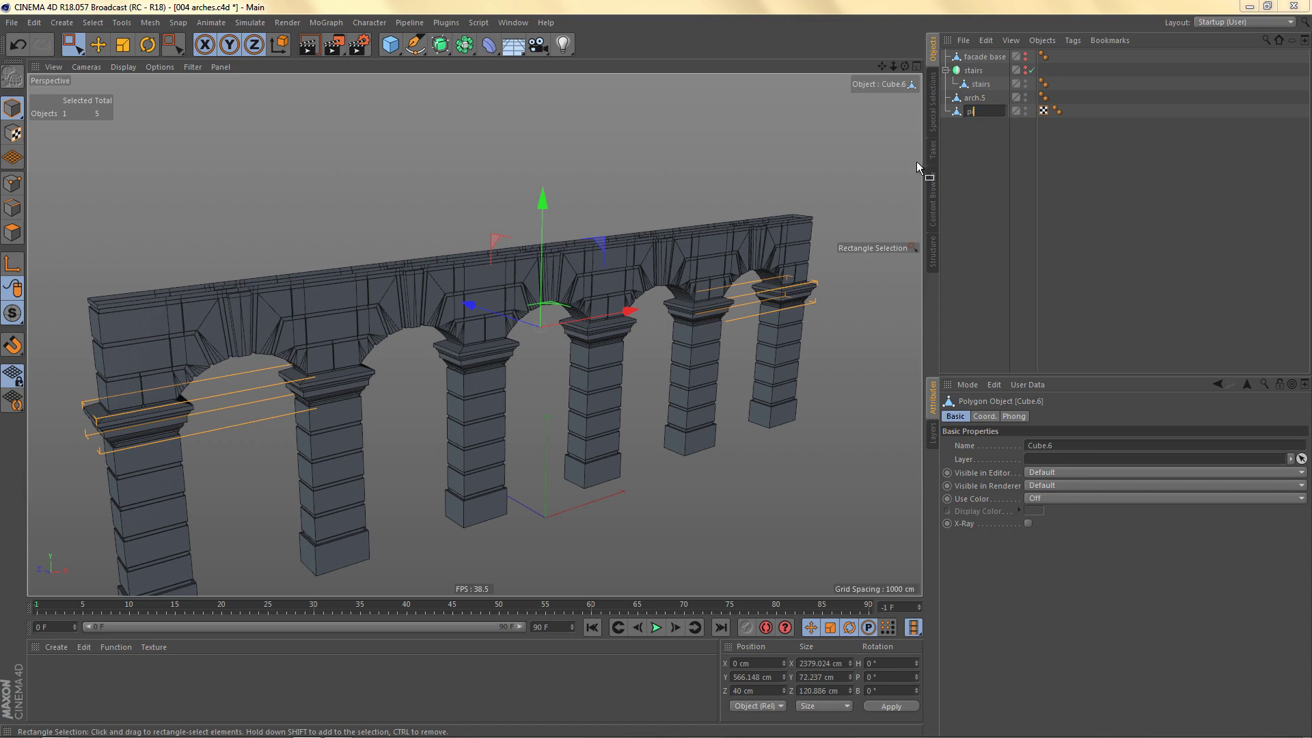
pyautogui.write('illar top')
pyautogui.press('Return')
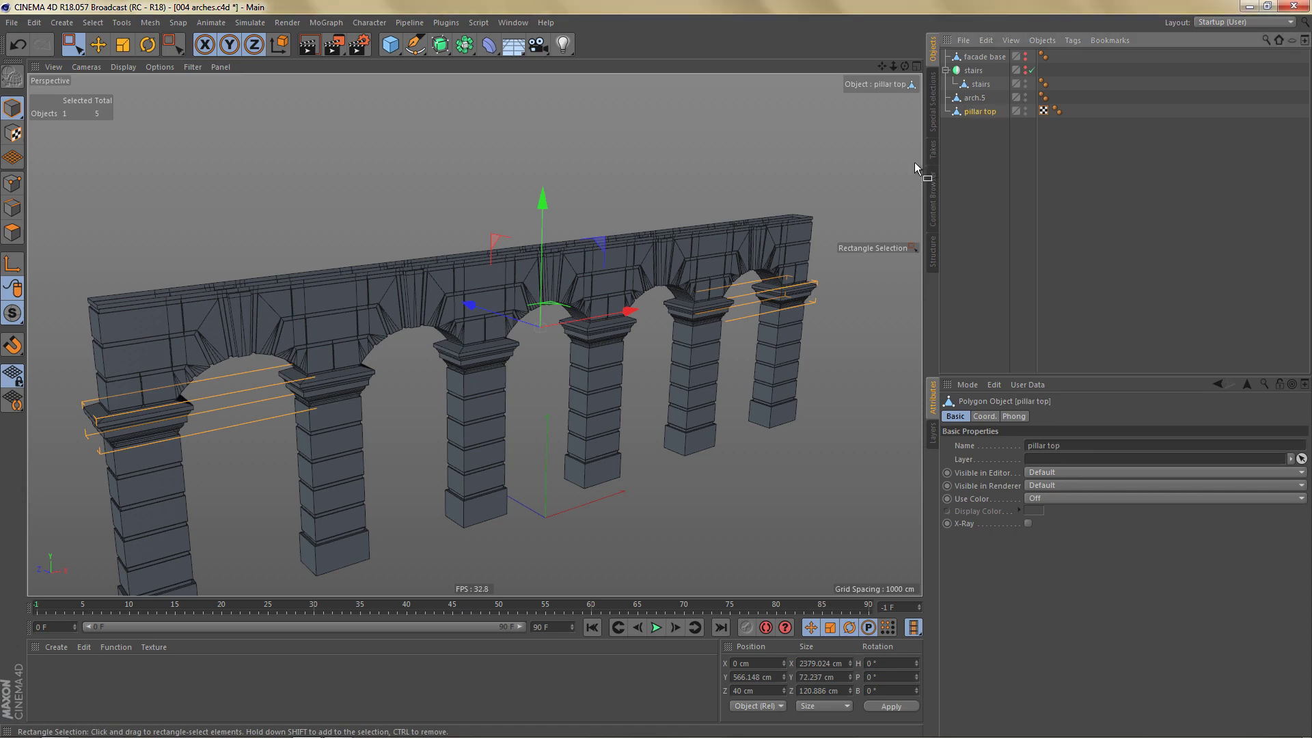
pyautogui.click(1043, 109)
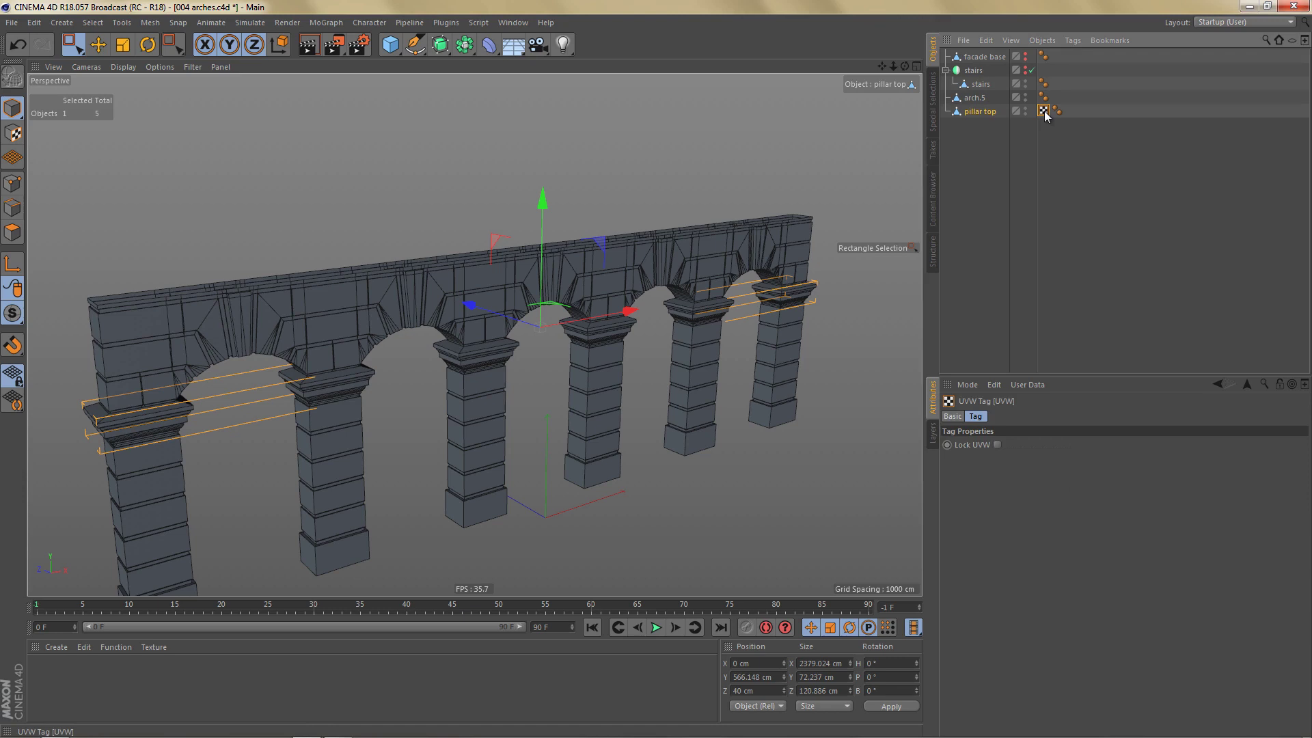
pyautogui.press('Delete')
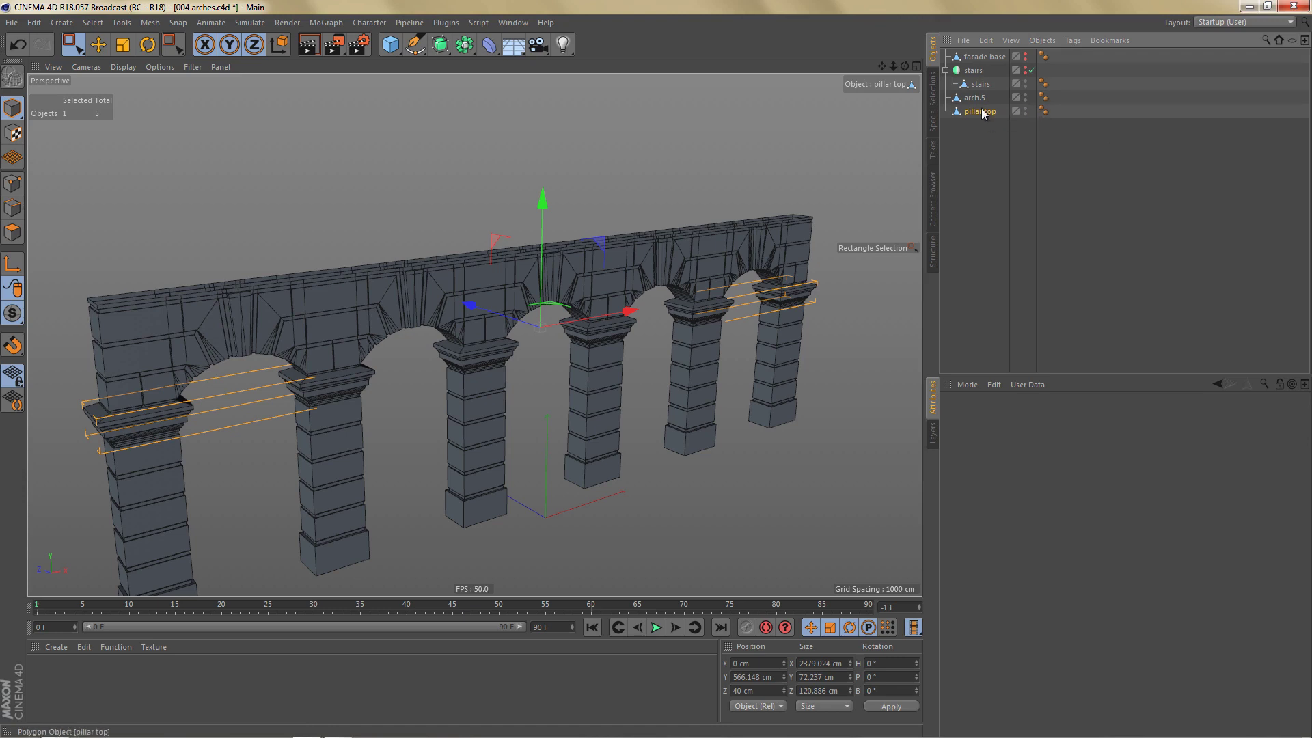
# Step: Rename arch.5 to 'arches'
pyautogui.click(974, 96)
pyautogui.doubleClick(974, 97)
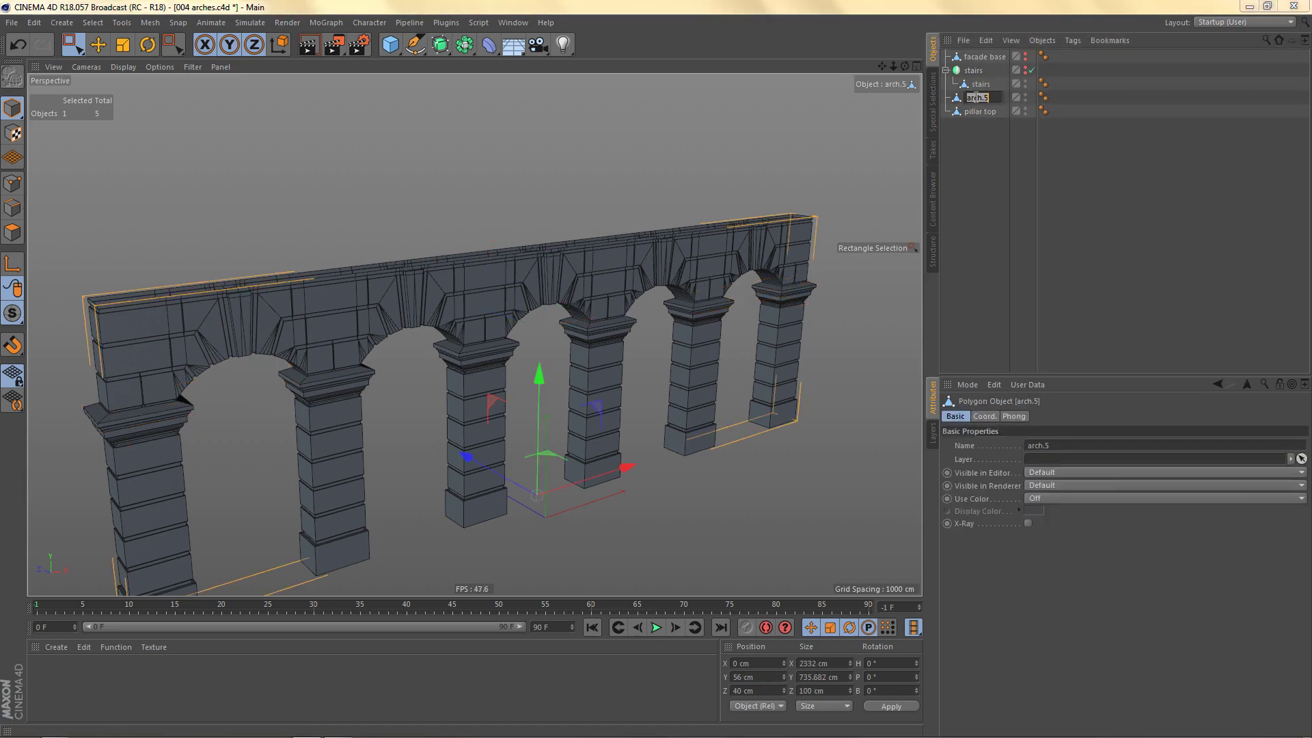
pyautogui.write('arches')
pyautogui.press('Return')
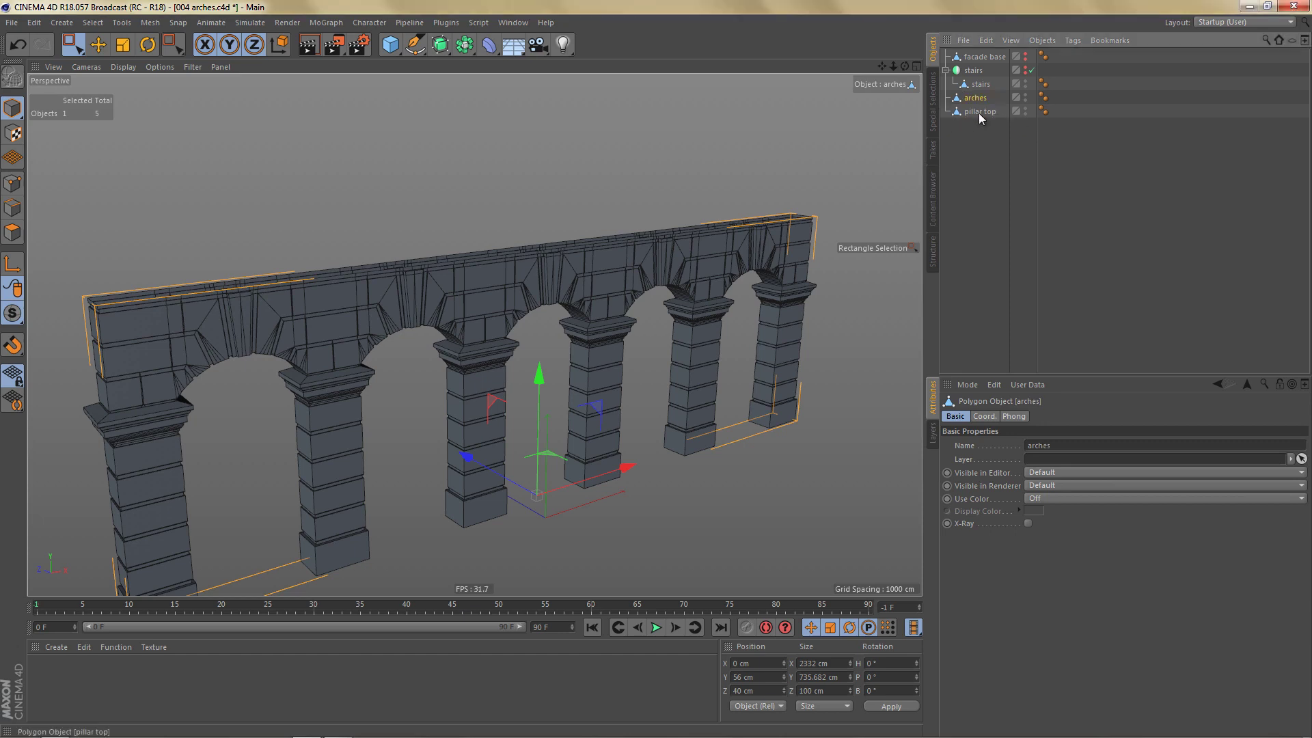
# Step: Group arches and pillar top under a null named 'arches', then render a preview
pyautogui.keyDown('ctrl'); pyautogui.click(979, 113); pyautogui.keyUp('ctrl')
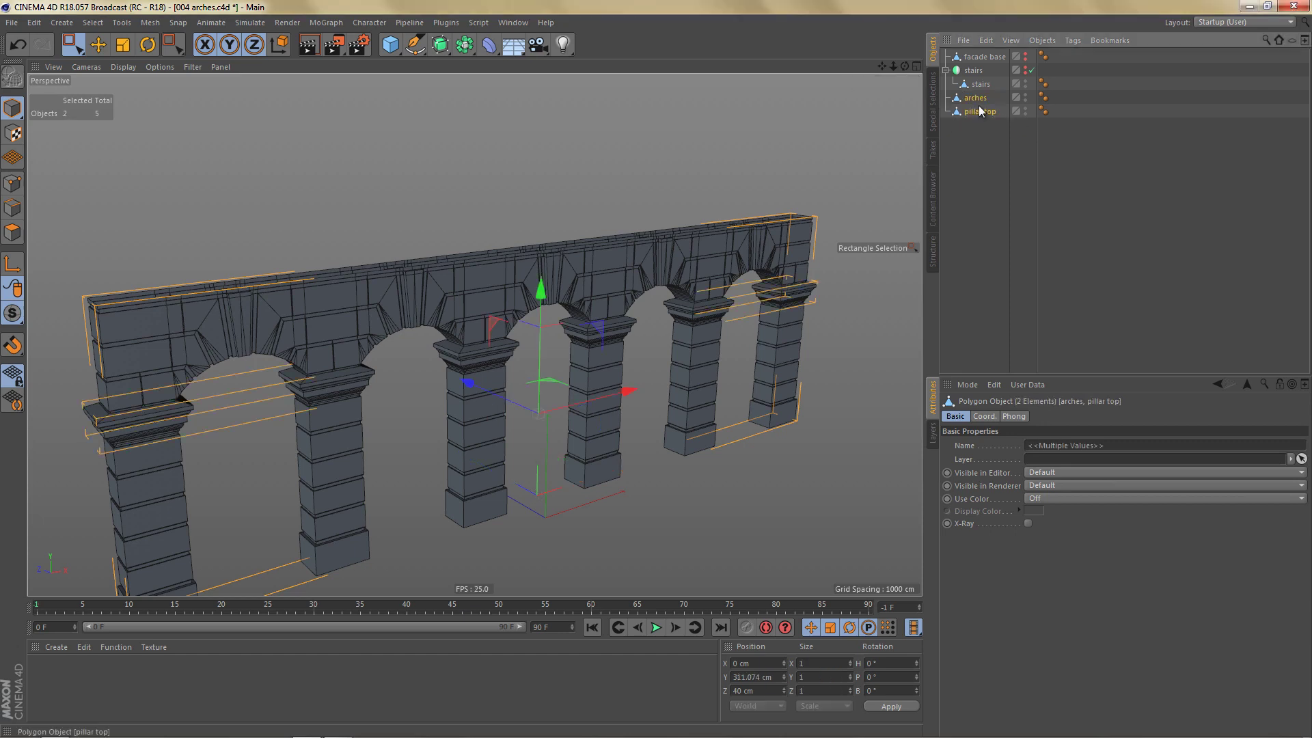
pyautogui.hotkey('alt', 'g')
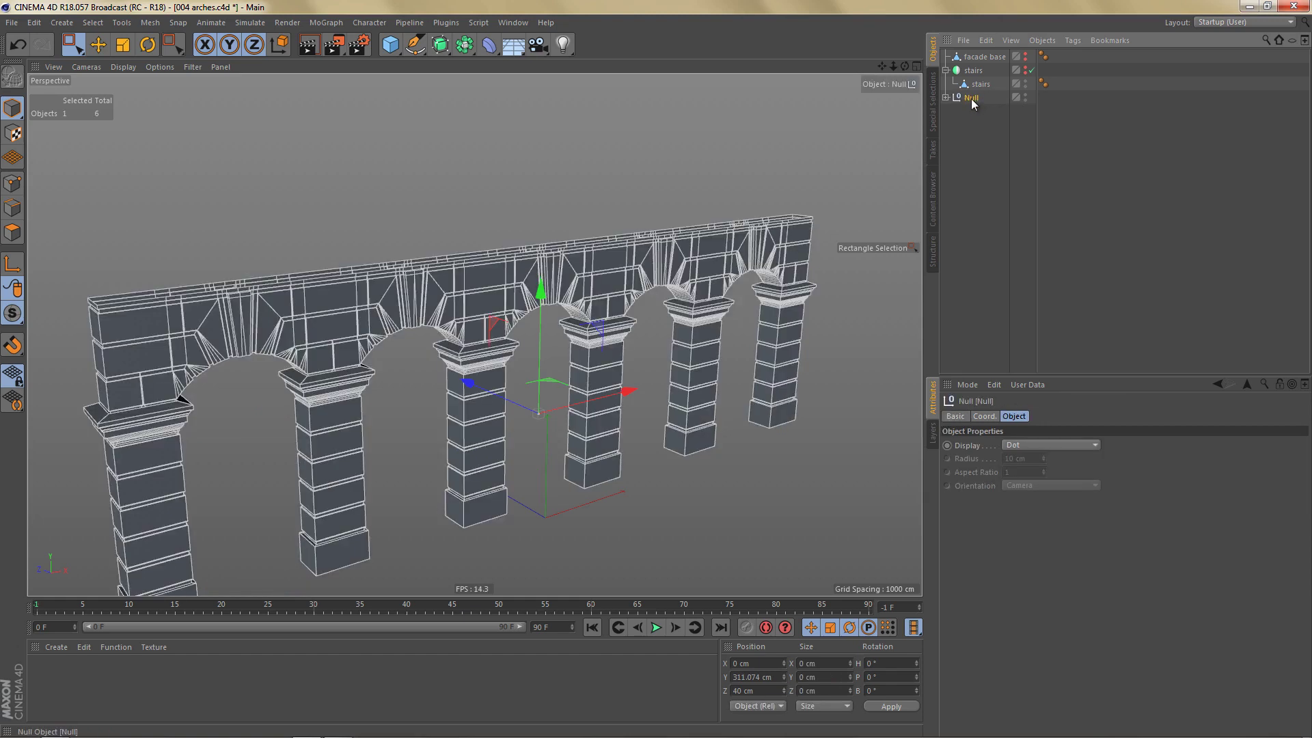
pyautogui.doubleClick(970, 99)
pyautogui.write('arche')
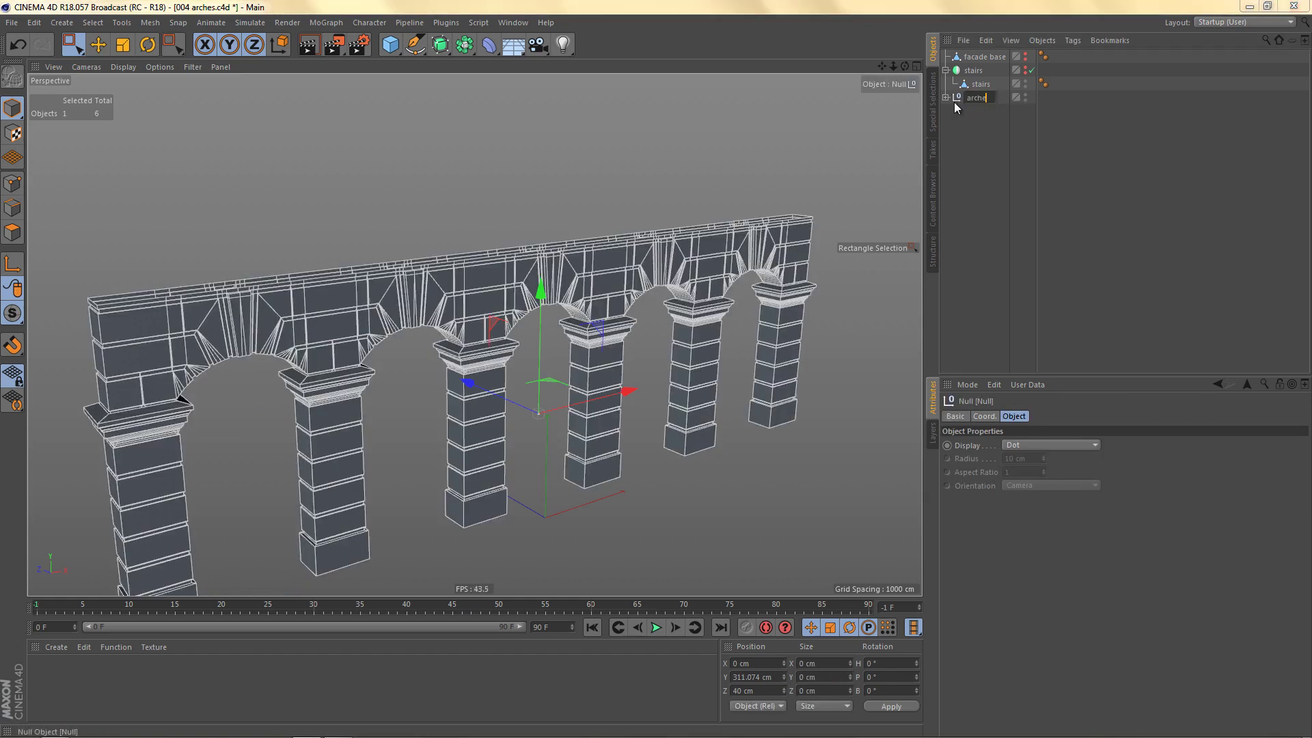
pyautogui.write('s')
pyautogui.press('Return')
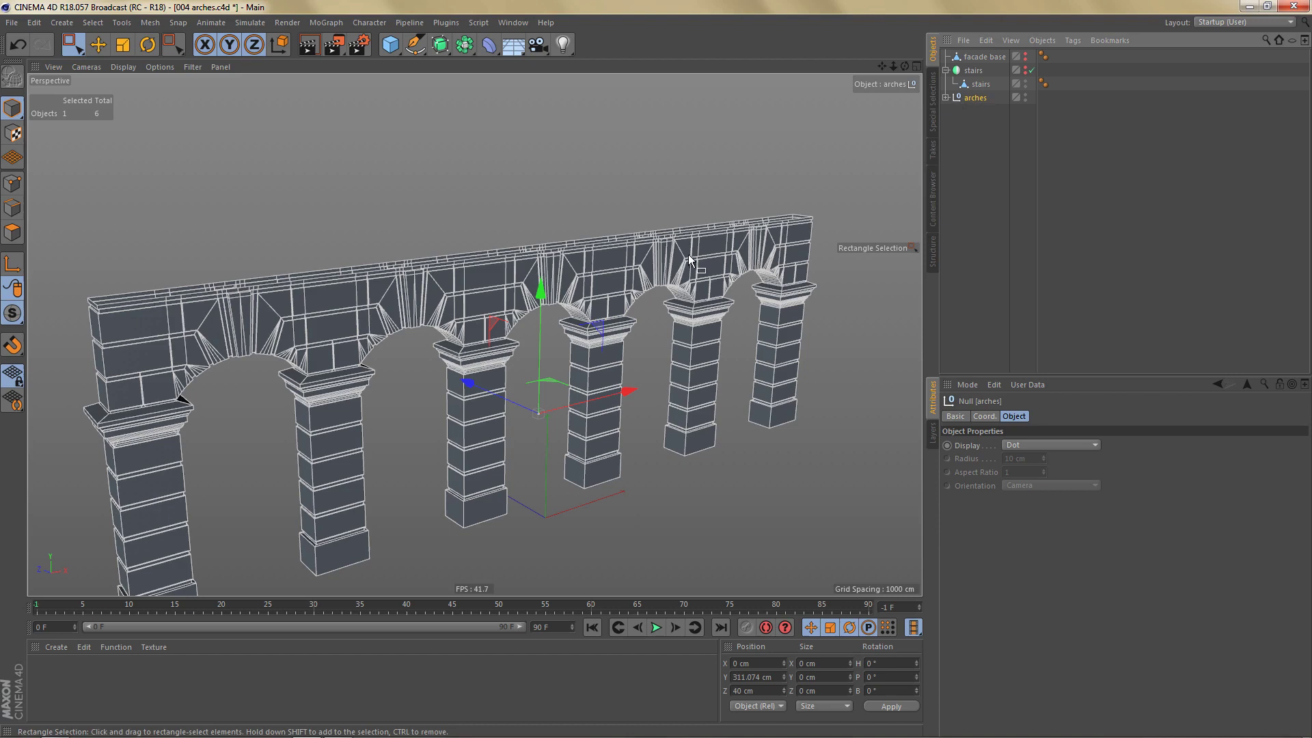
pyautogui.scroll(3, 658, 316)
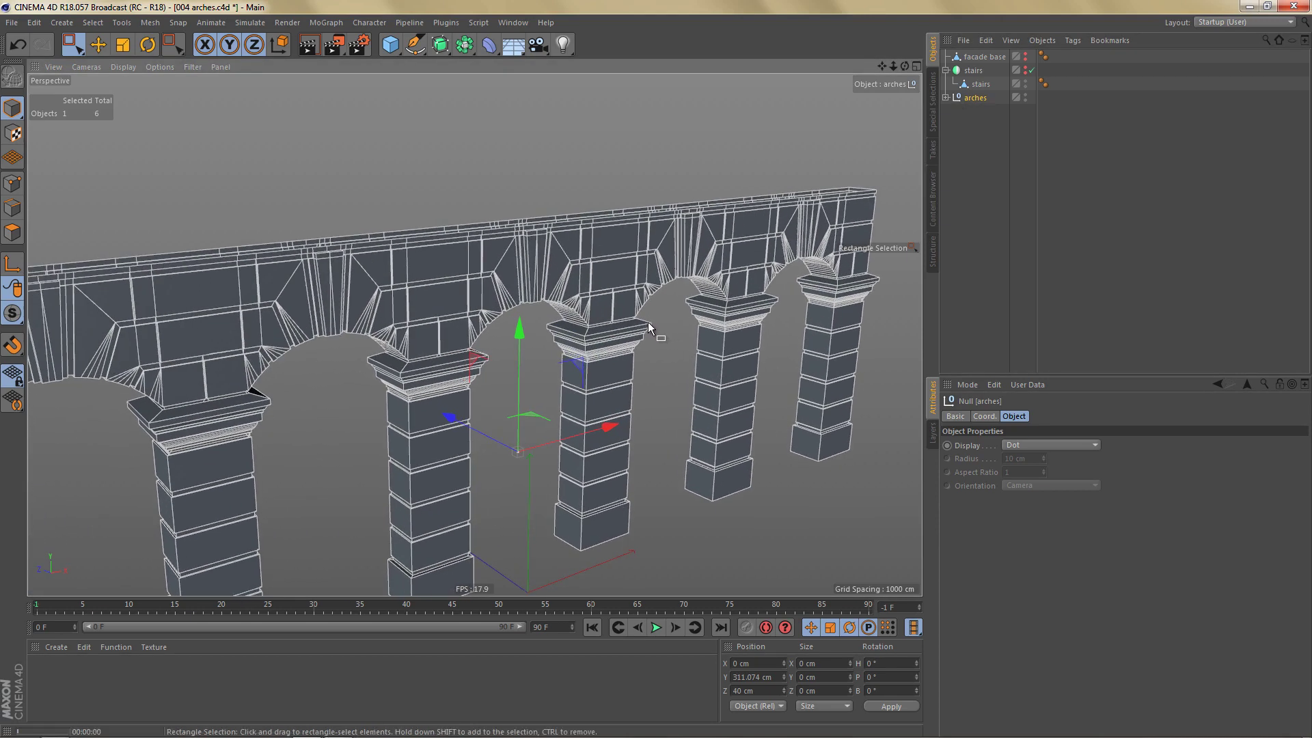
pyautogui.hotkey('ctrl', 'r')
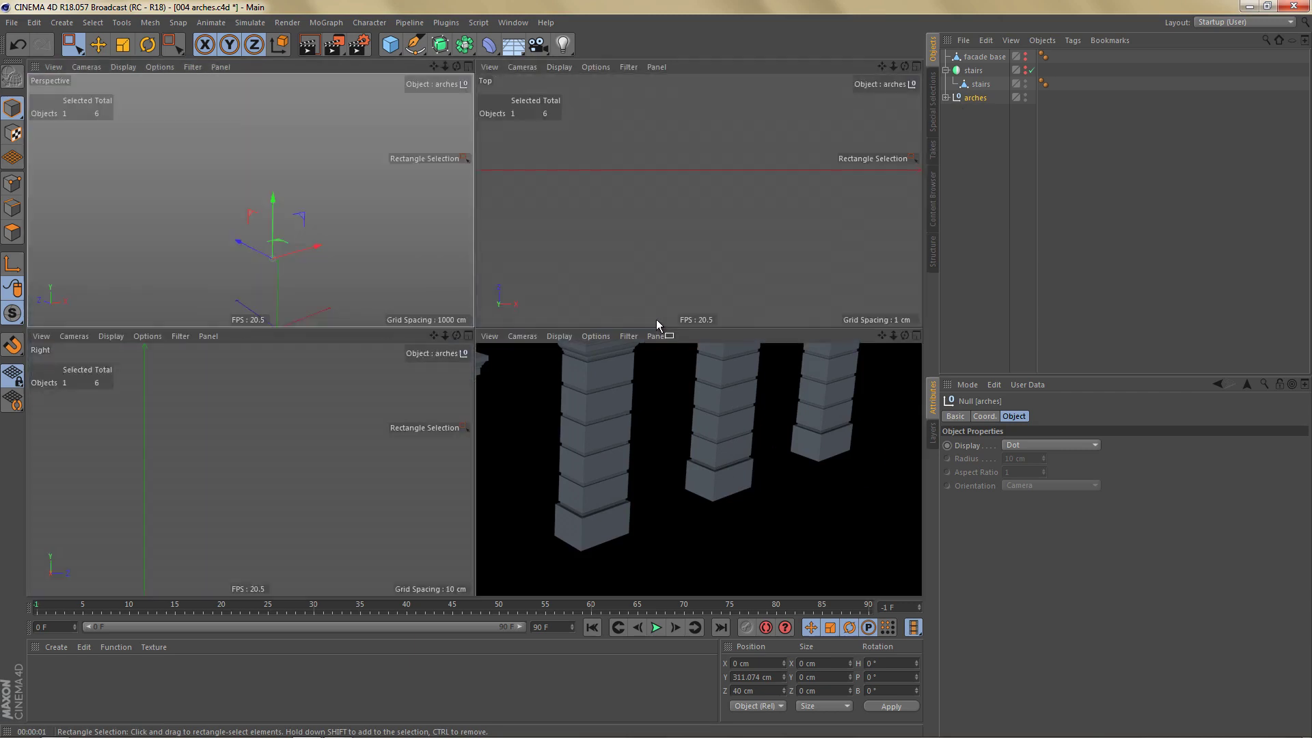
pyautogui.middleClick(641, 449)
pyautogui.scroll(-2, 637, 450)
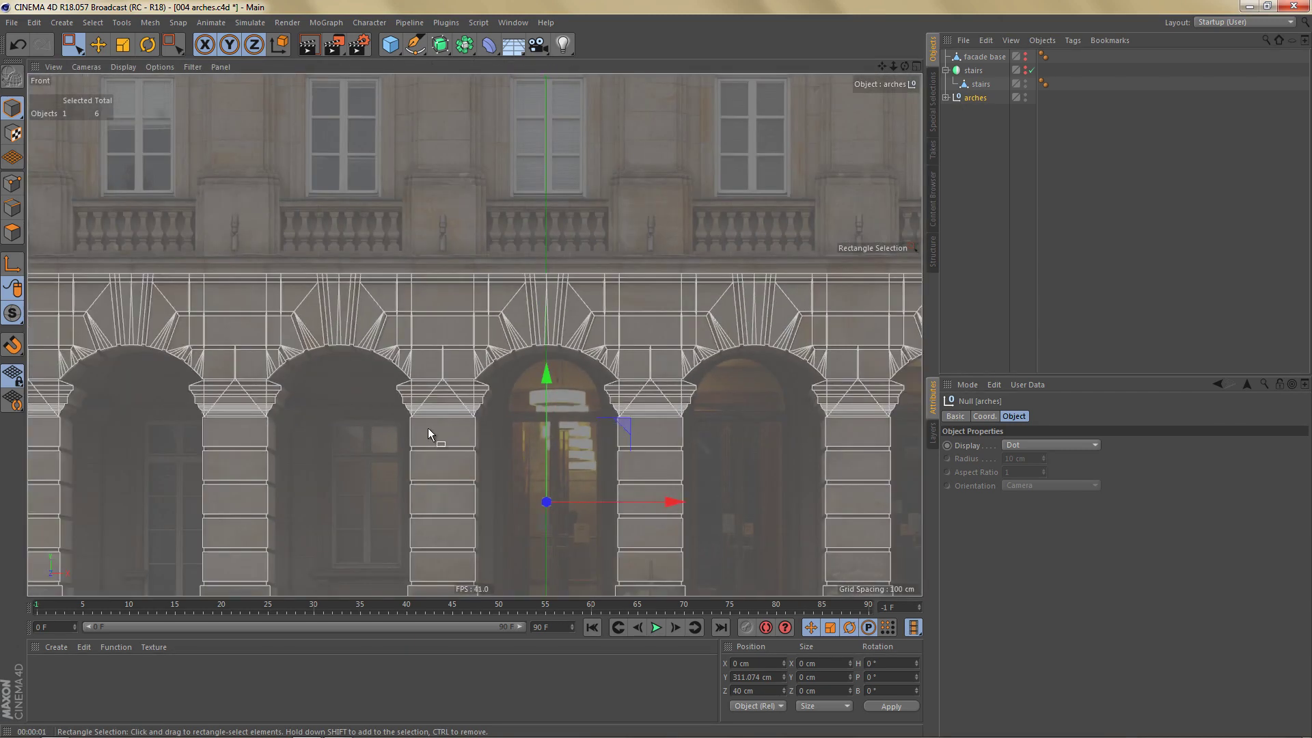